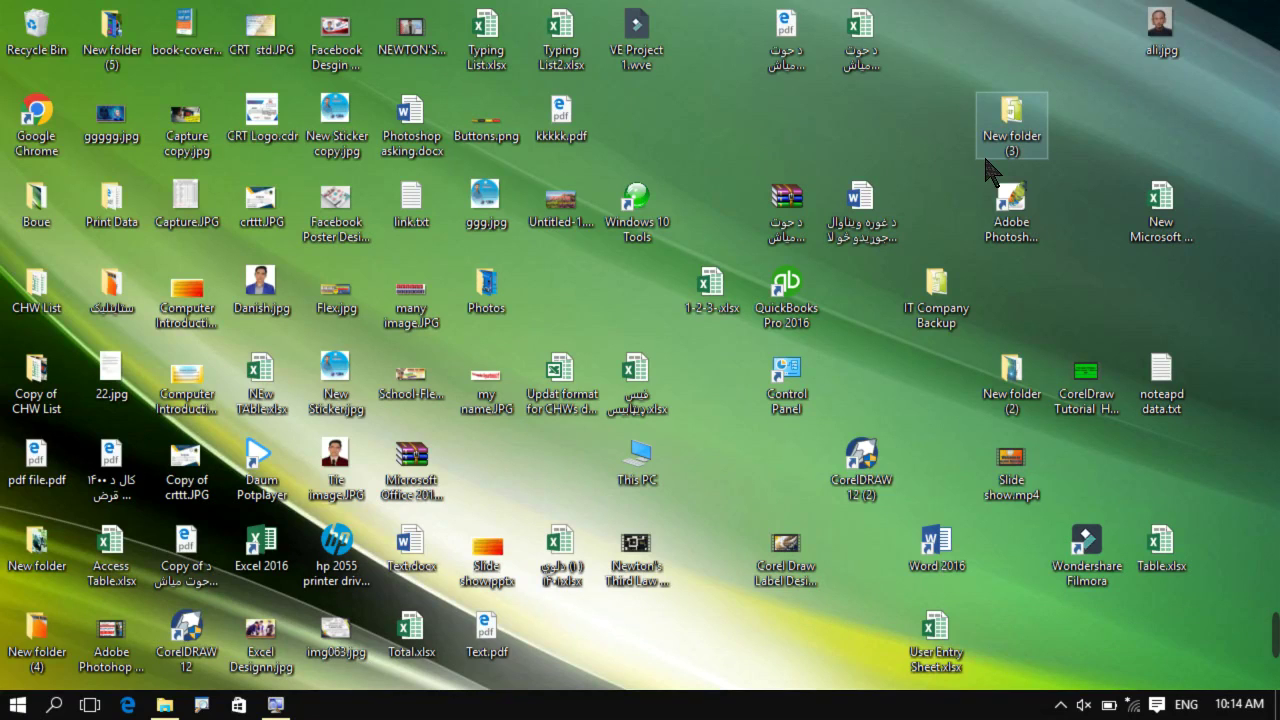
Launch Photoshop CS, choose Register Later, and open the Image menu.
{"action": "left_click", "coordinate": [1024, 184]}
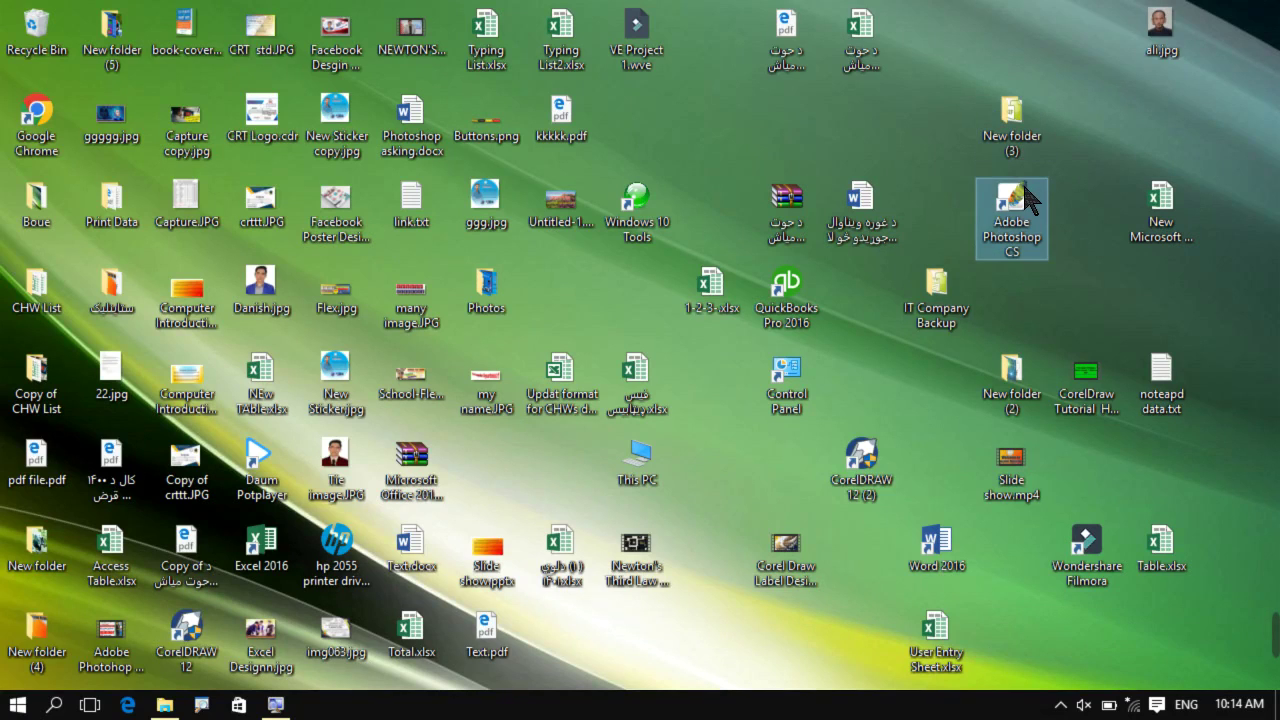
{"action": "double_click", "coordinate": [1028, 198]}
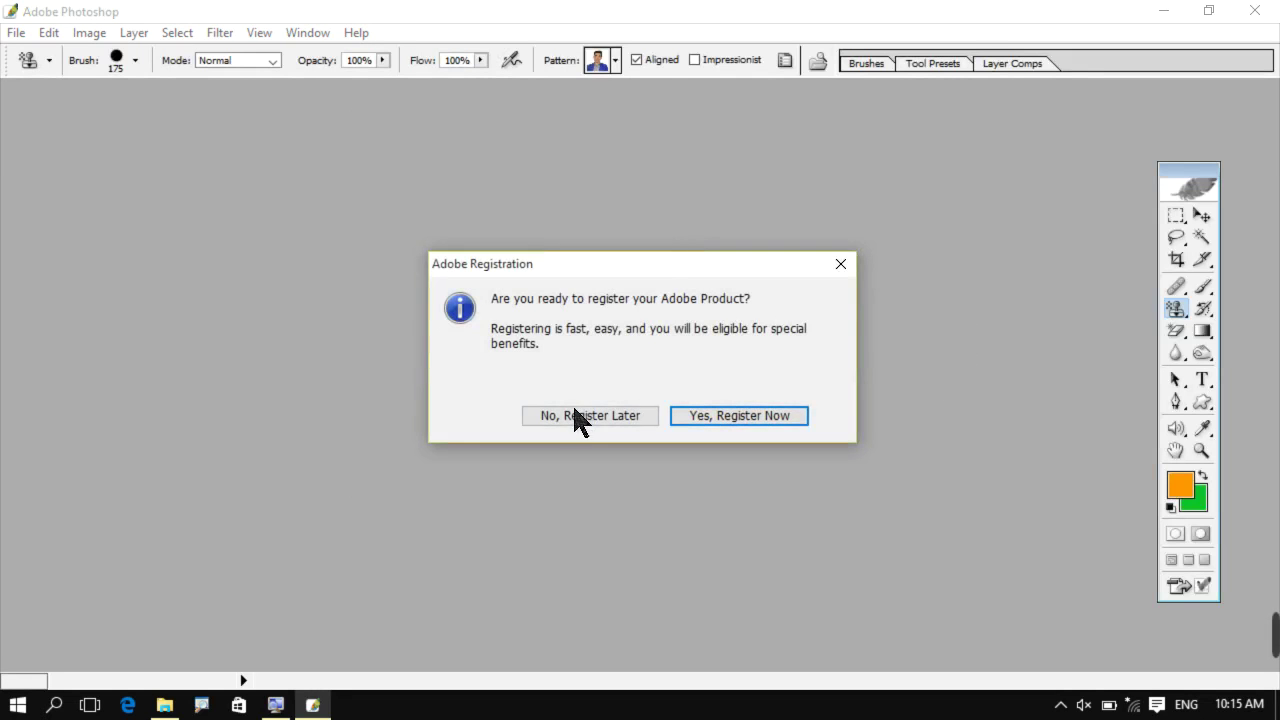
{"action": "left_click", "coordinate": [569, 408]}
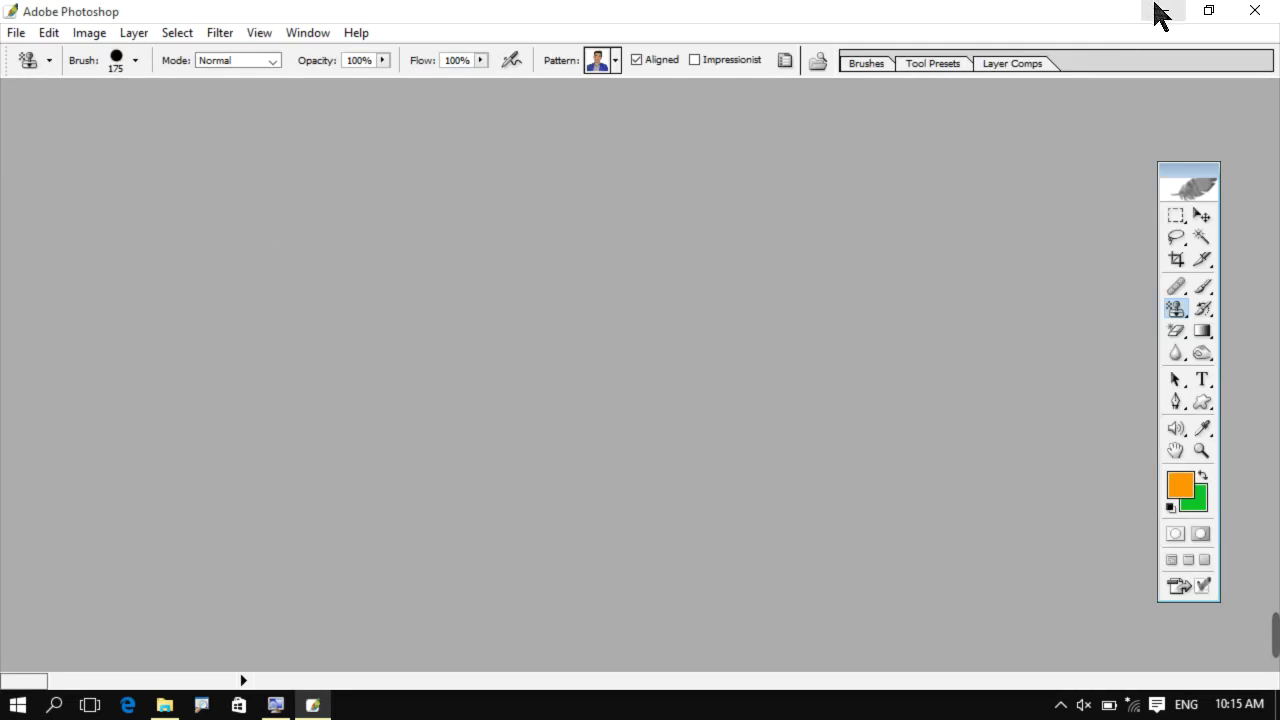
{"action": "left_click", "coordinate": [76, 32]}
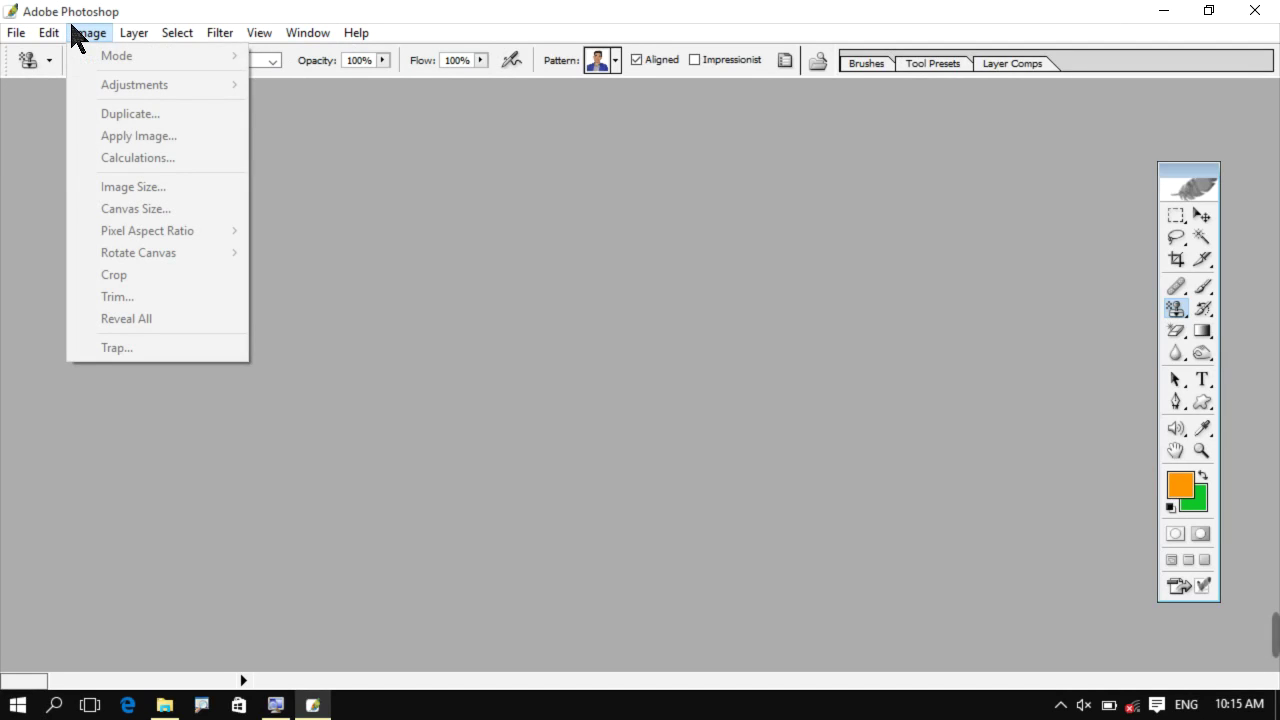
Browse to D:\Graphic\Pictures\manzeera and drag 1 (150).jpg onto Photoshop.
{"action": "left_click", "coordinate": [1163, 11]}
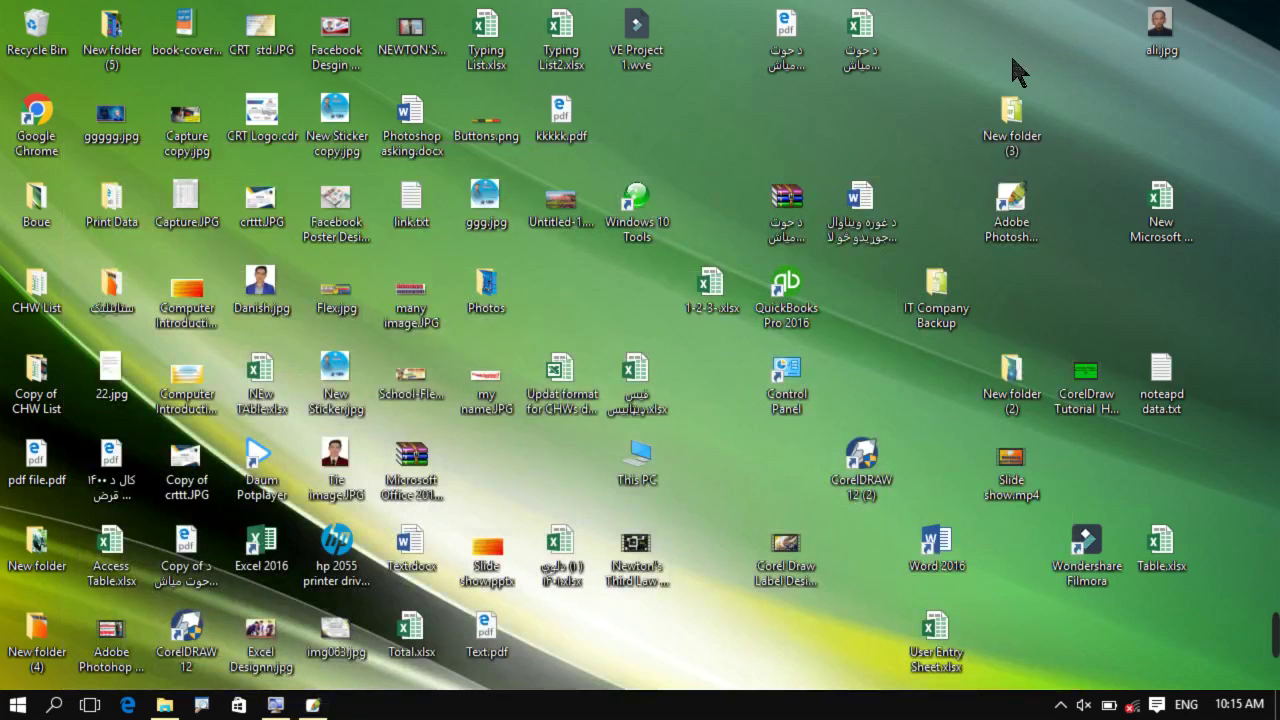
{"action": "double_click", "coordinate": [624, 470]}
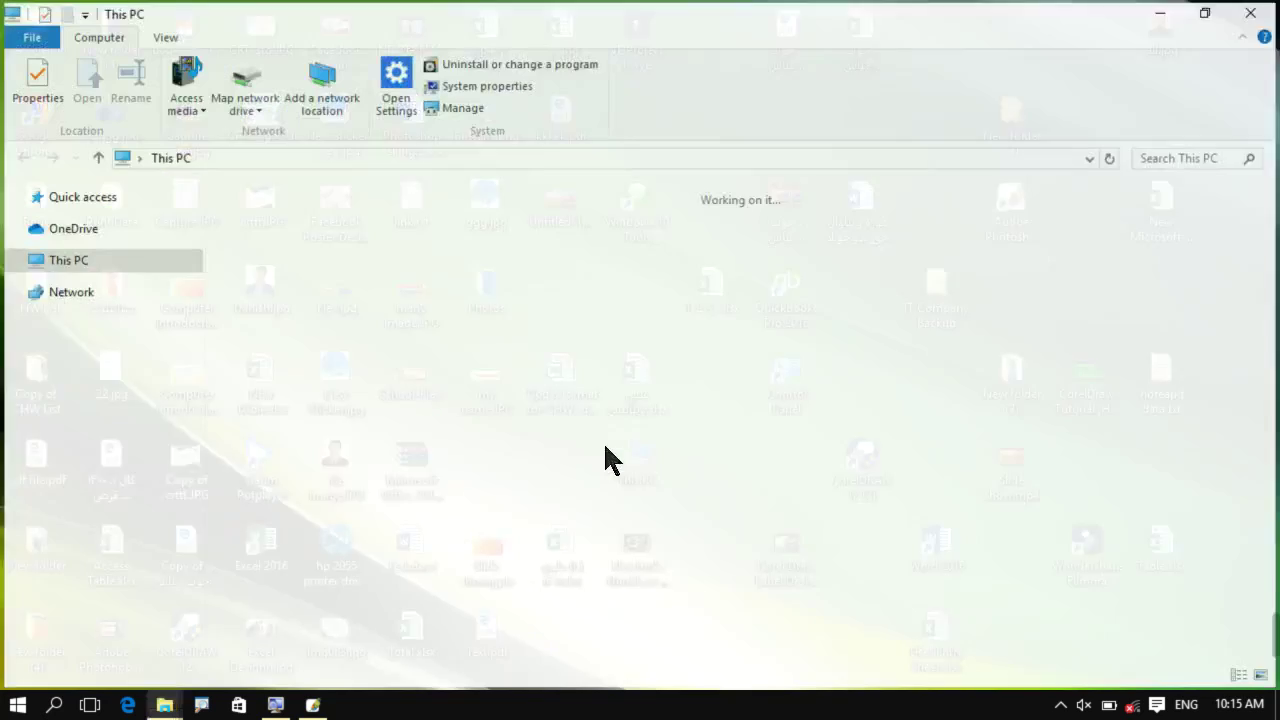
{"action": "double_click", "coordinate": [591, 297]}
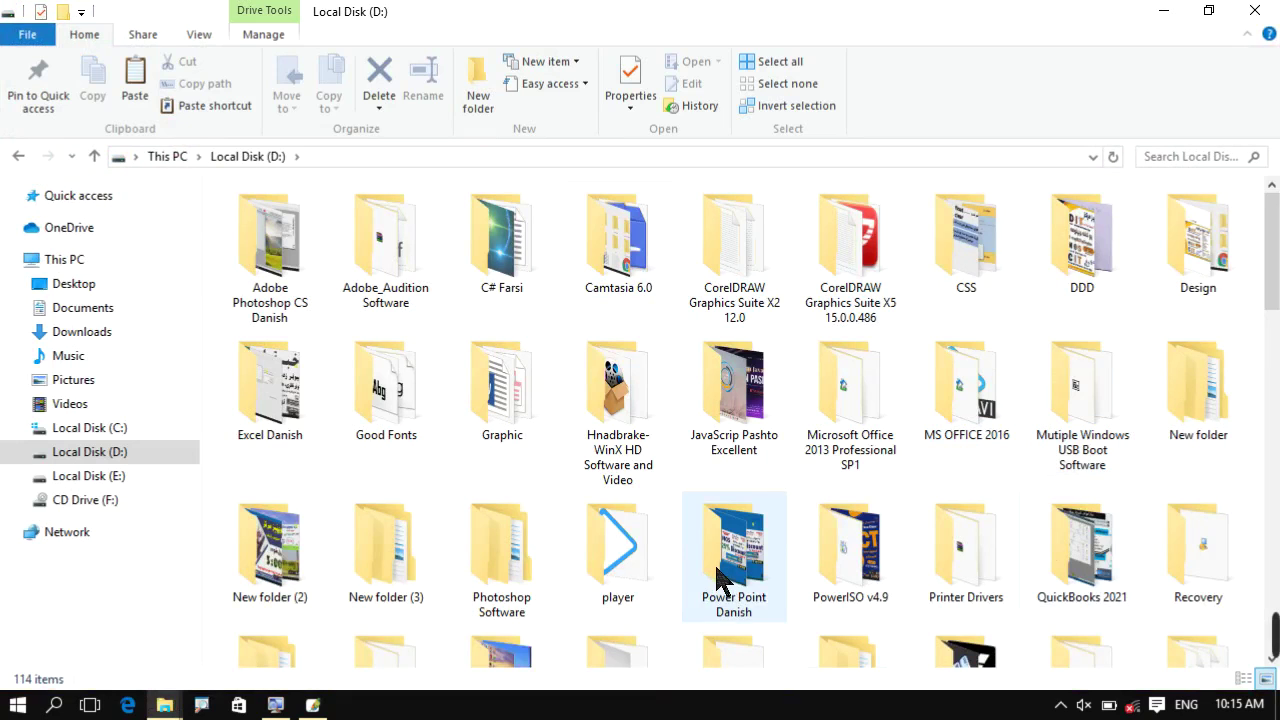
{"action": "double_click", "coordinate": [505, 405]}
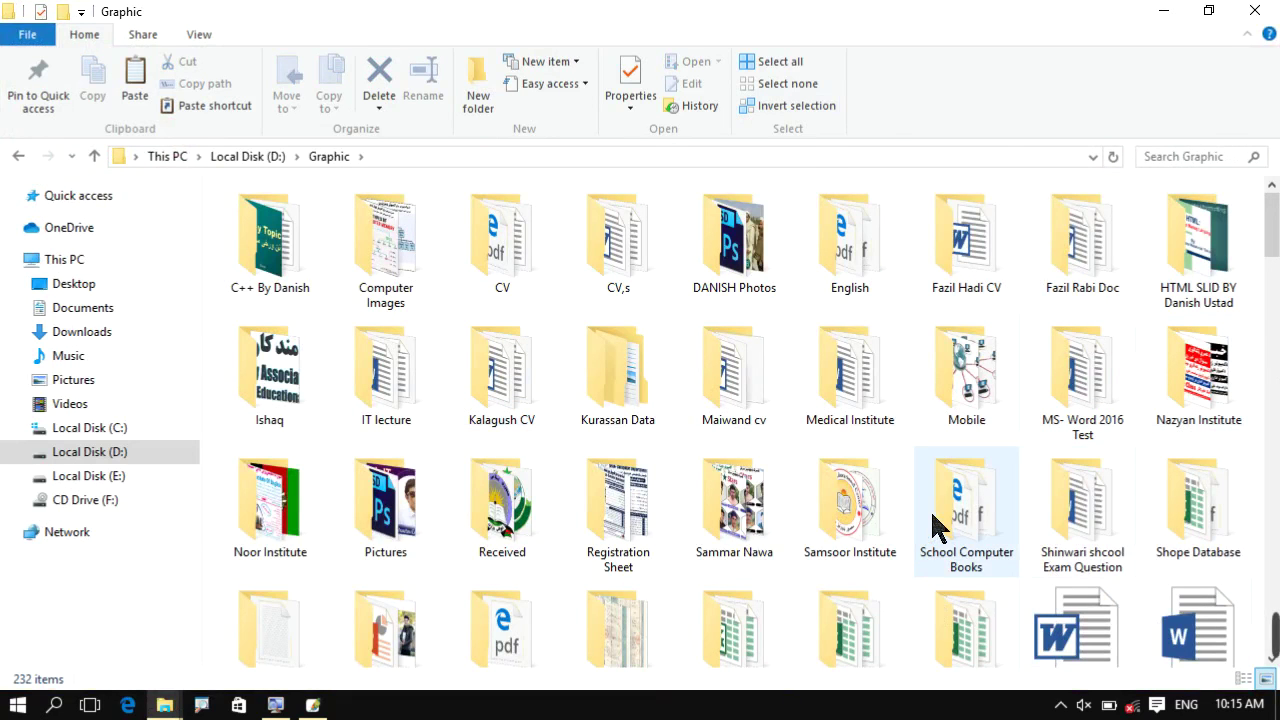
{"action": "scroll", "coordinate": [935, 525], "scroll_direction": "down", "scroll_amount": 2}
{"action": "scroll", "coordinate": [975, 508], "scroll_direction": "up", "scroll_amount": 2}
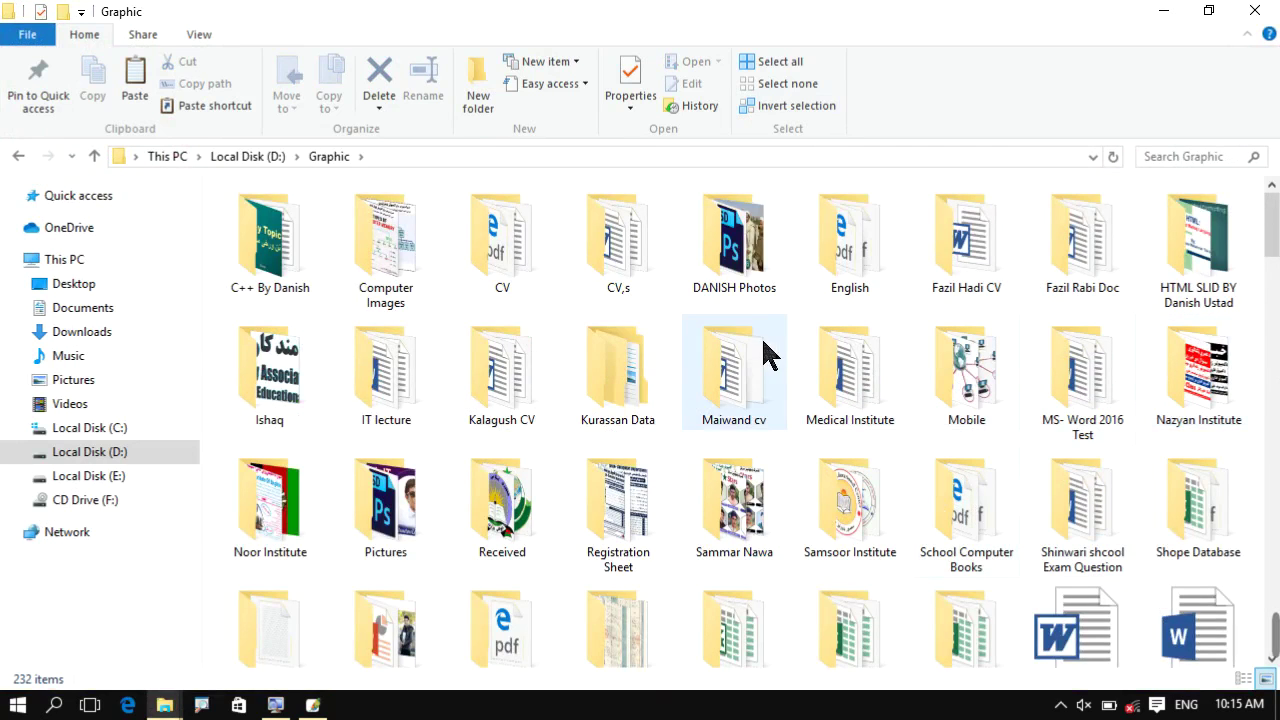
{"action": "double_click", "coordinate": [405, 515]}
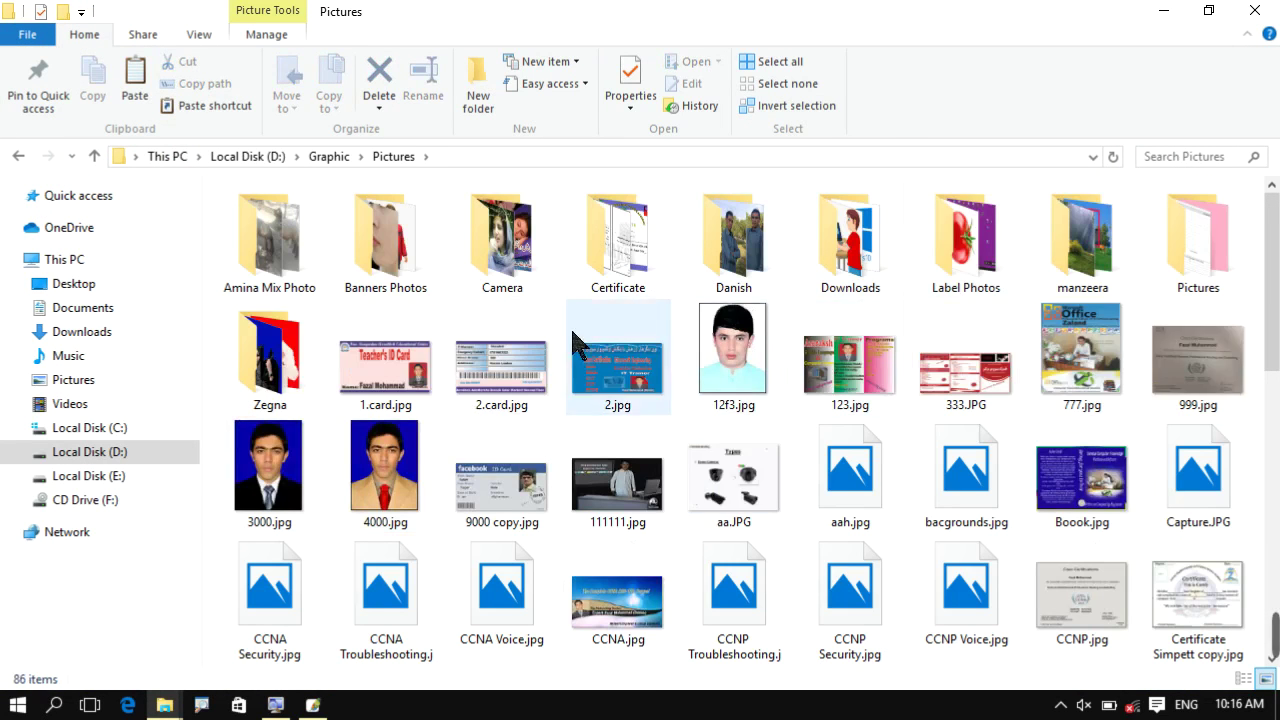
{"action": "double_click", "coordinate": [1085, 255]}
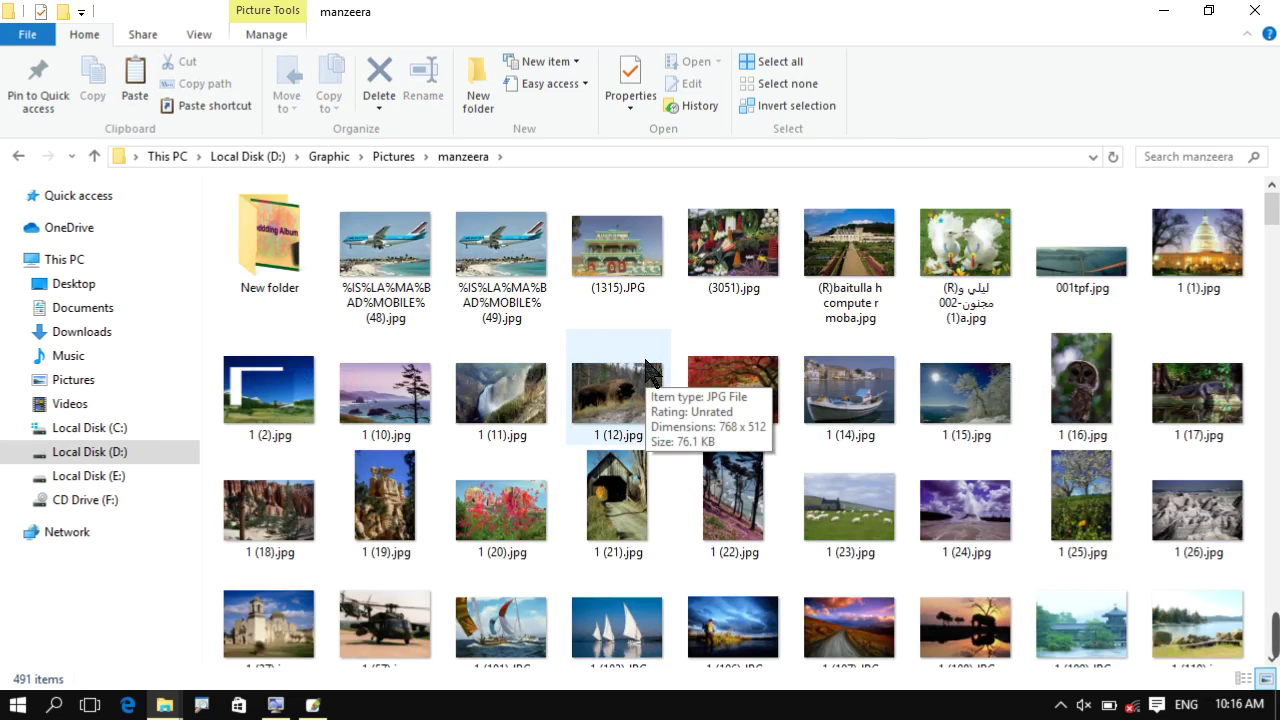
{"action": "scroll", "coordinate": [763, 337], "scroll_direction": "down", "scroll_amount": 2}
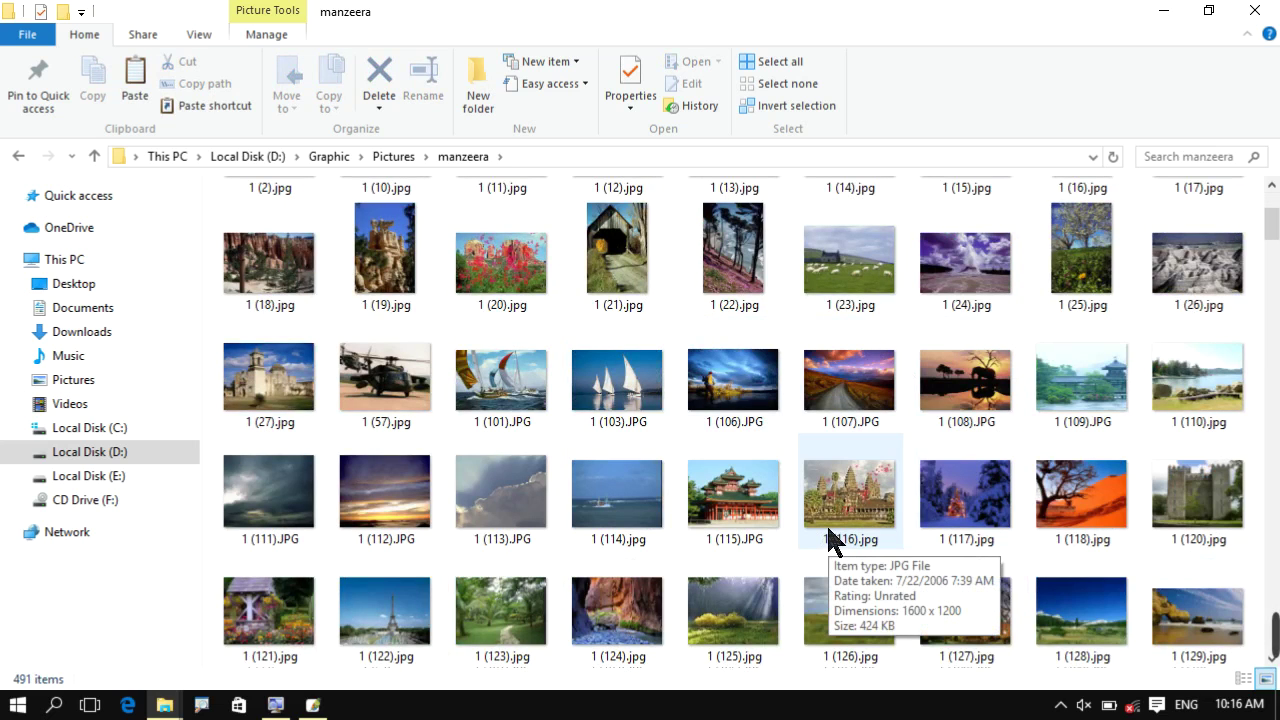
{"action": "scroll", "coordinate": [810, 530], "scroll_direction": "down", "scroll_amount": 3}
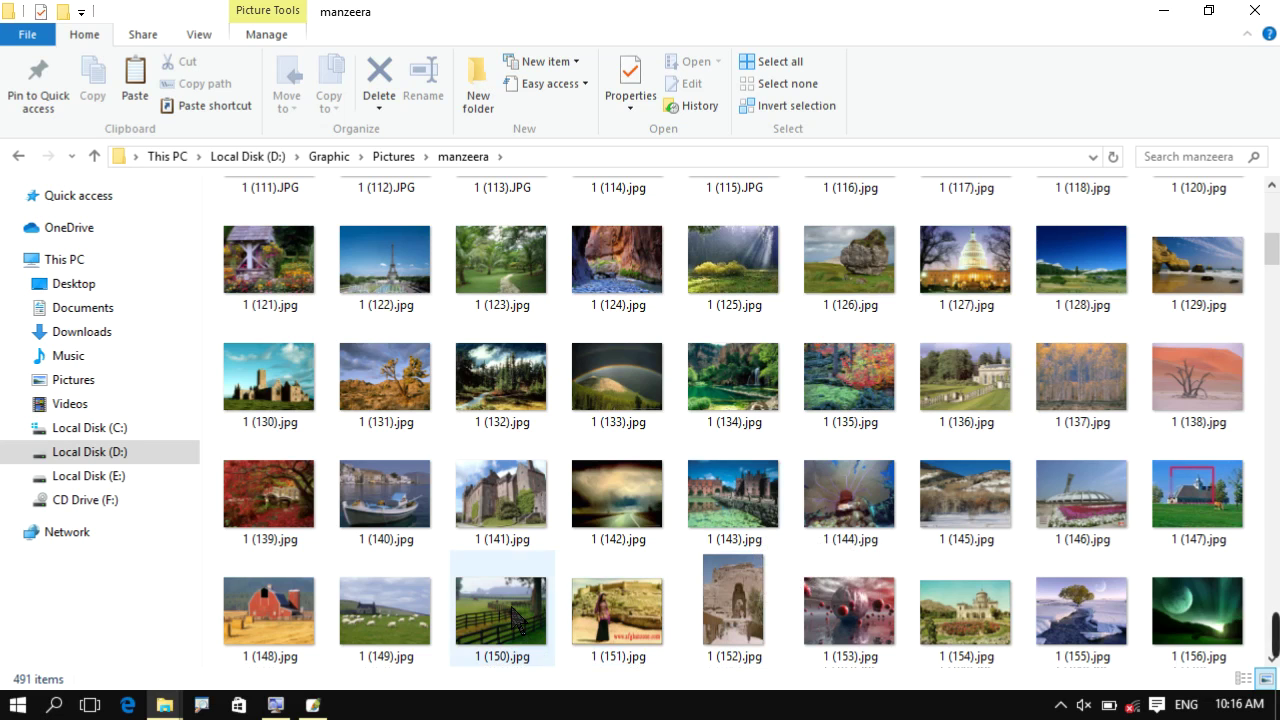
{"action": "mouse_move", "coordinate": [511, 608]}
{"action": "left_mouse_down"}
{"action": "mouse_move", "coordinate": [328, 680]}
{"action": "mouse_move", "coordinate": [543, 400]}
{"action": "left_mouse_up"}
Maximize the 1 (150).jpg window and fit it on screen with Ctrl+0.
{"action": "left_click_drag", "start_coordinate": [394, 100], "coordinate": [464, 110]}
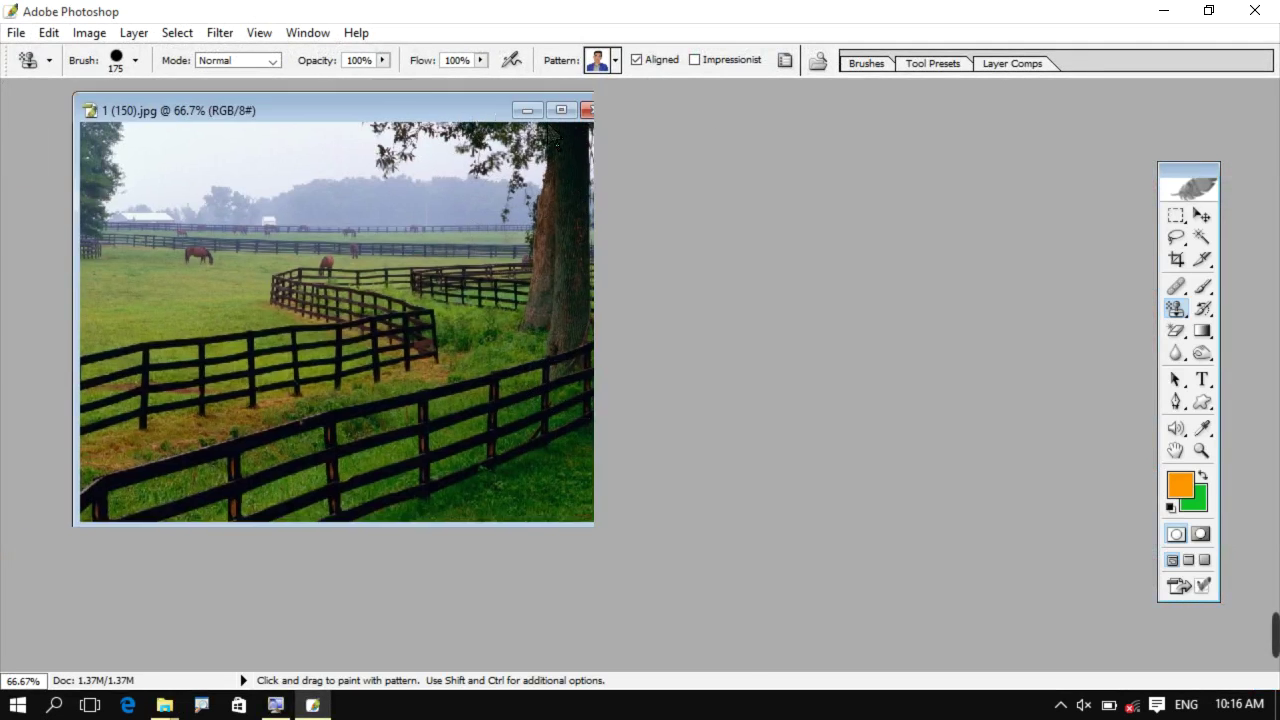
{"action": "left_click_drag", "start_coordinate": [553, 138], "coordinate": [818, 166]}
{"action": "left_click", "coordinate": [846, 133]}
{"action": "key", "text": "ctrl+0"}
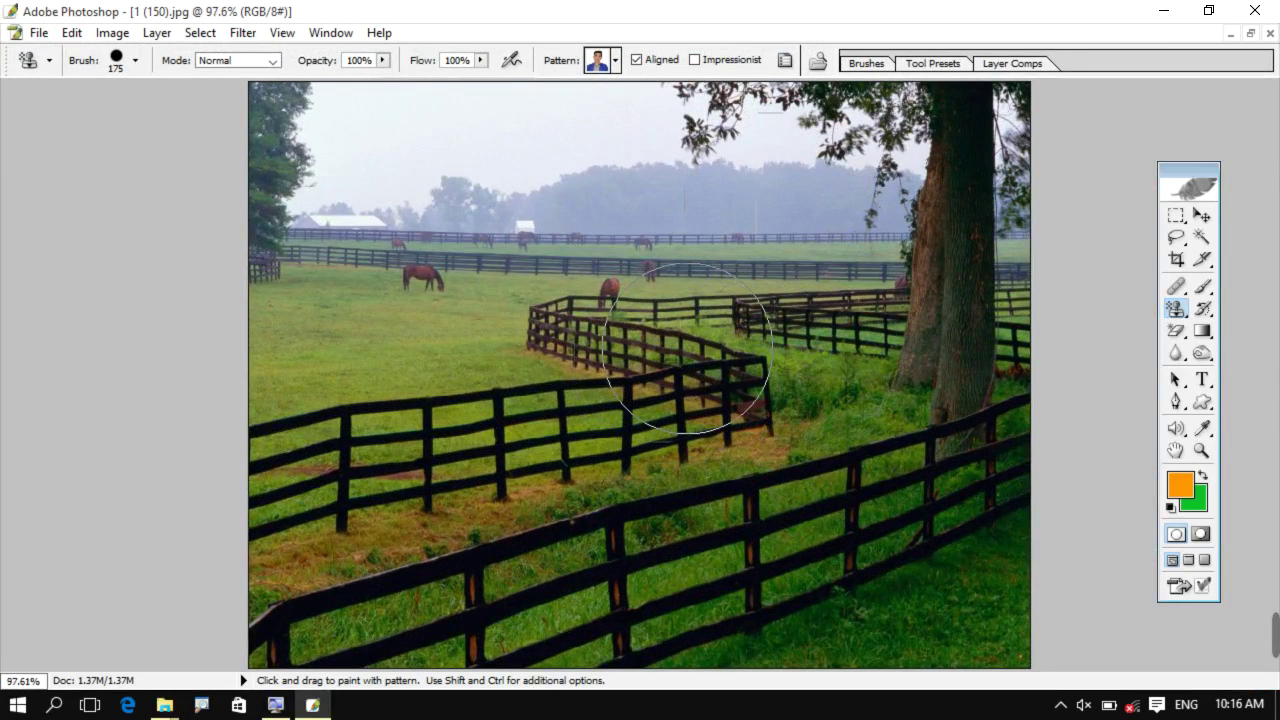
Browse the Window and Image menus to review the colour mode choices.
{"action": "left_click", "coordinate": [112, 36]}
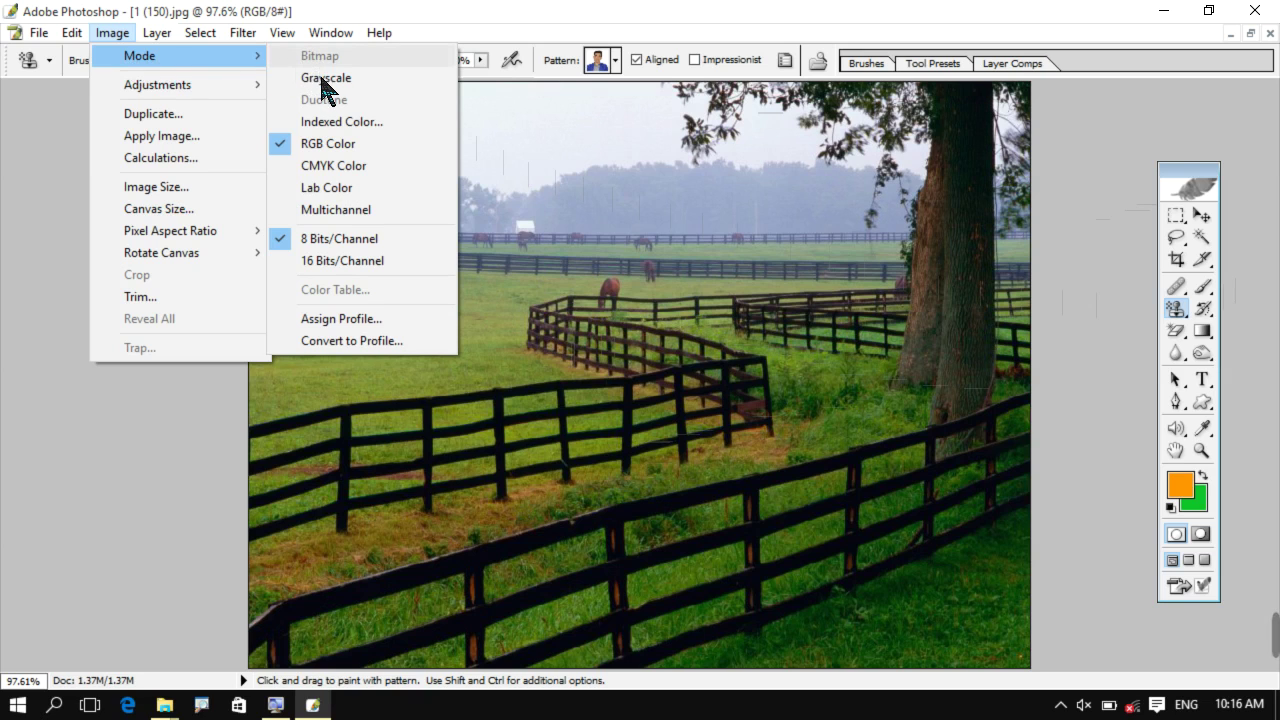
{"action": "mouse_move", "coordinate": [330, 32]}
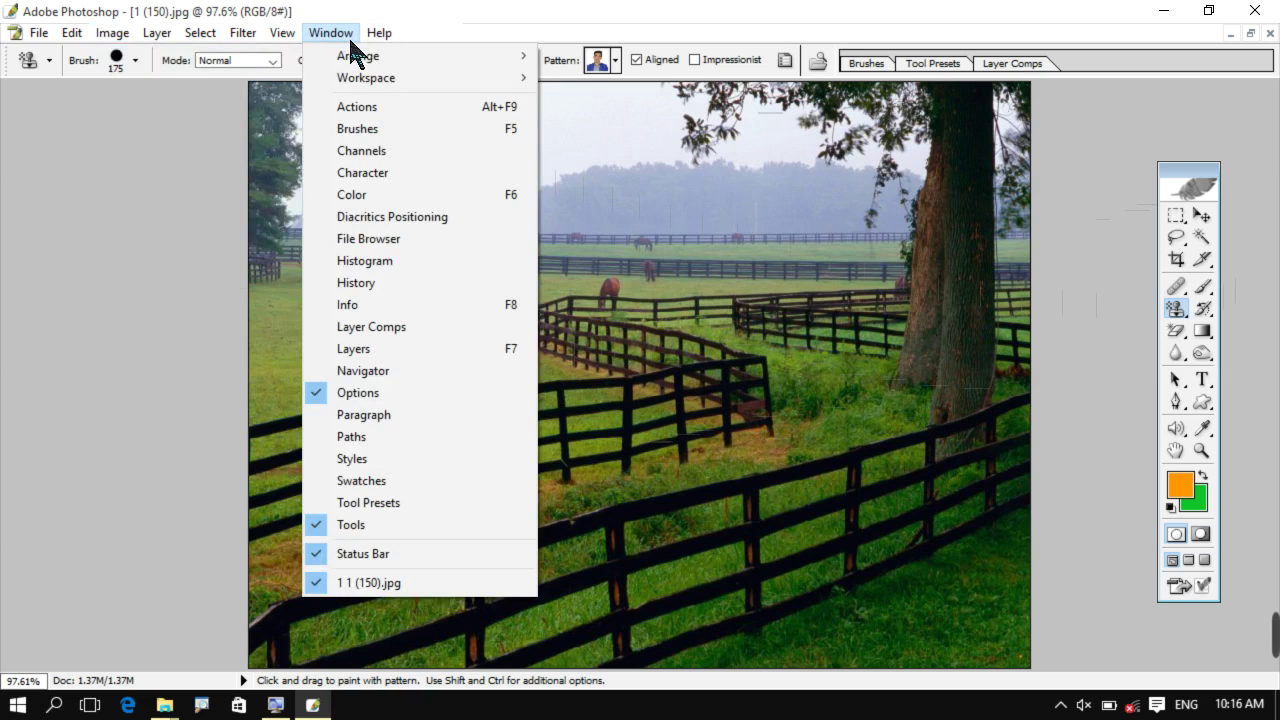
{"action": "left_click", "coordinate": [113, 35]}
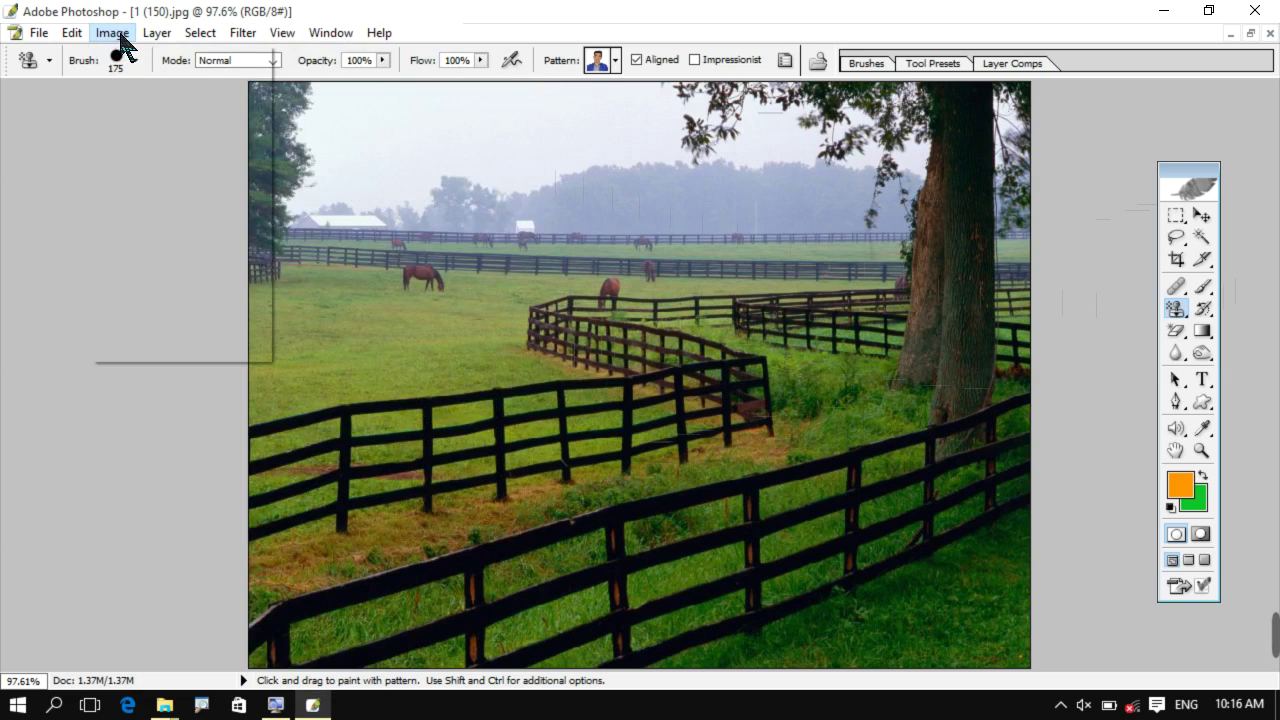
{"action": "left_click", "coordinate": [117, 36]}
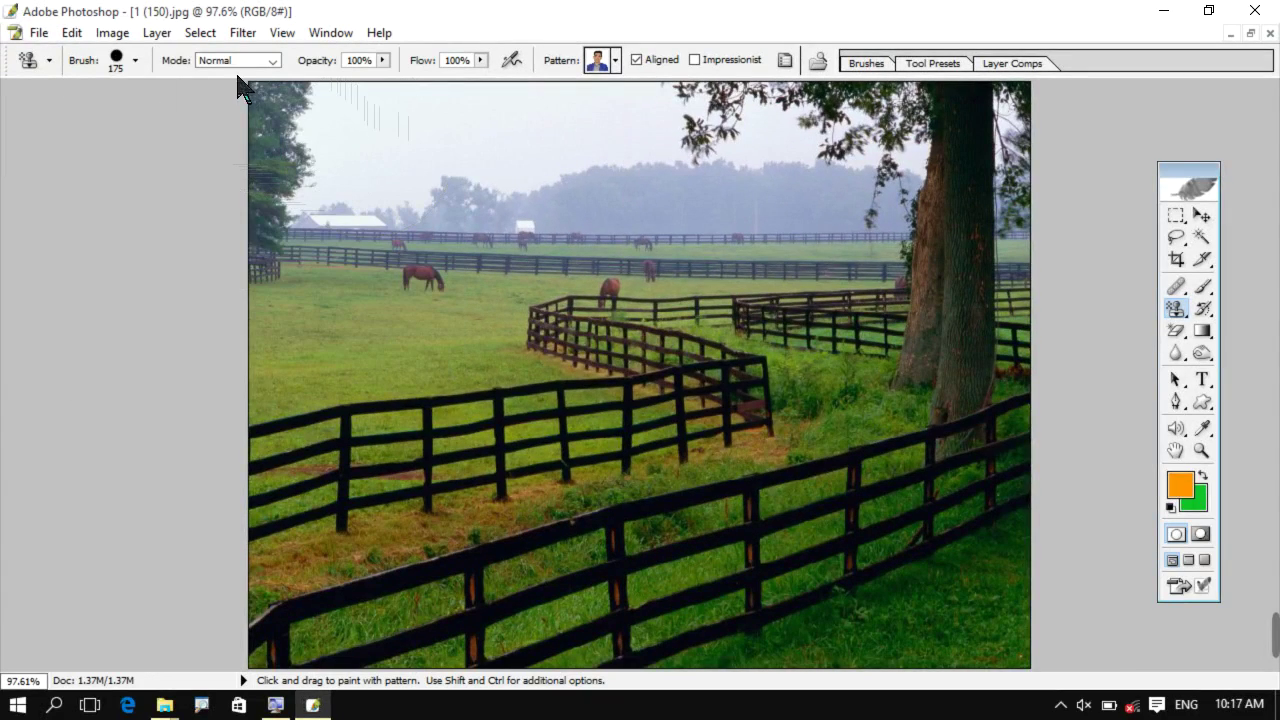
{"action": "left_click", "coordinate": [112, 33]}
{"action": "mouse_move", "coordinate": [157, 85]}
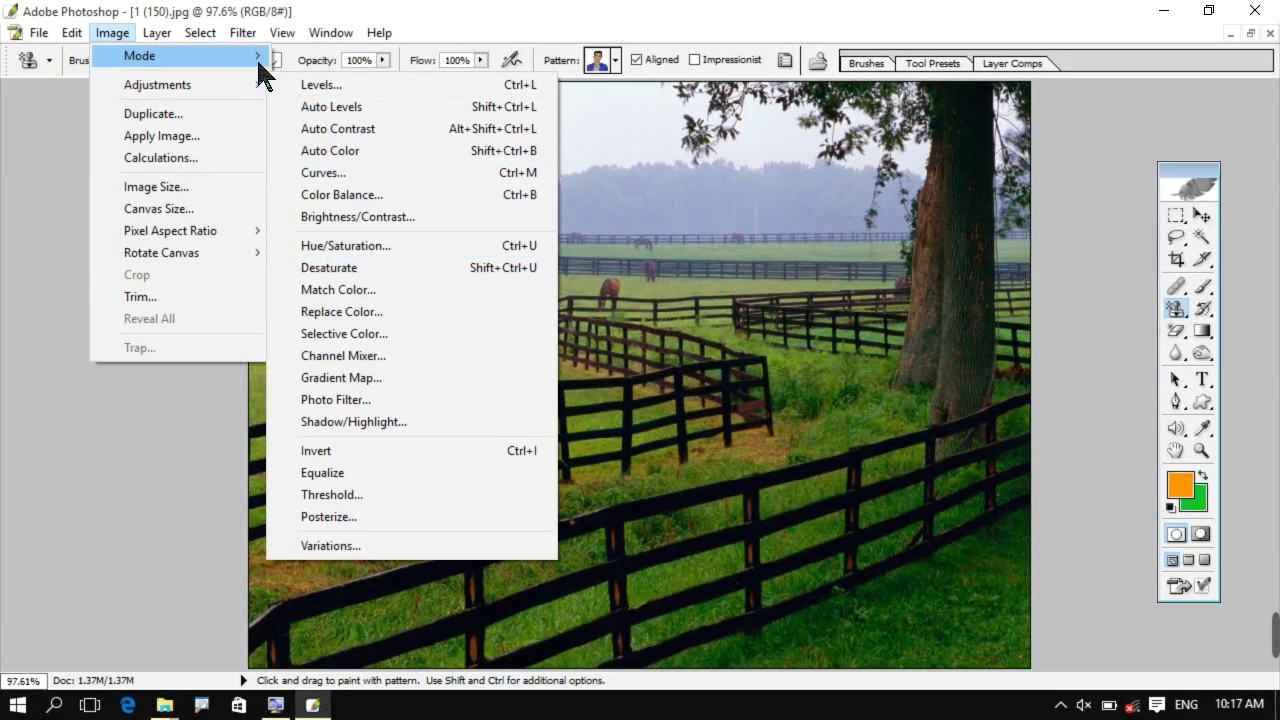
{"action": "left_click", "coordinate": [391, 166]}
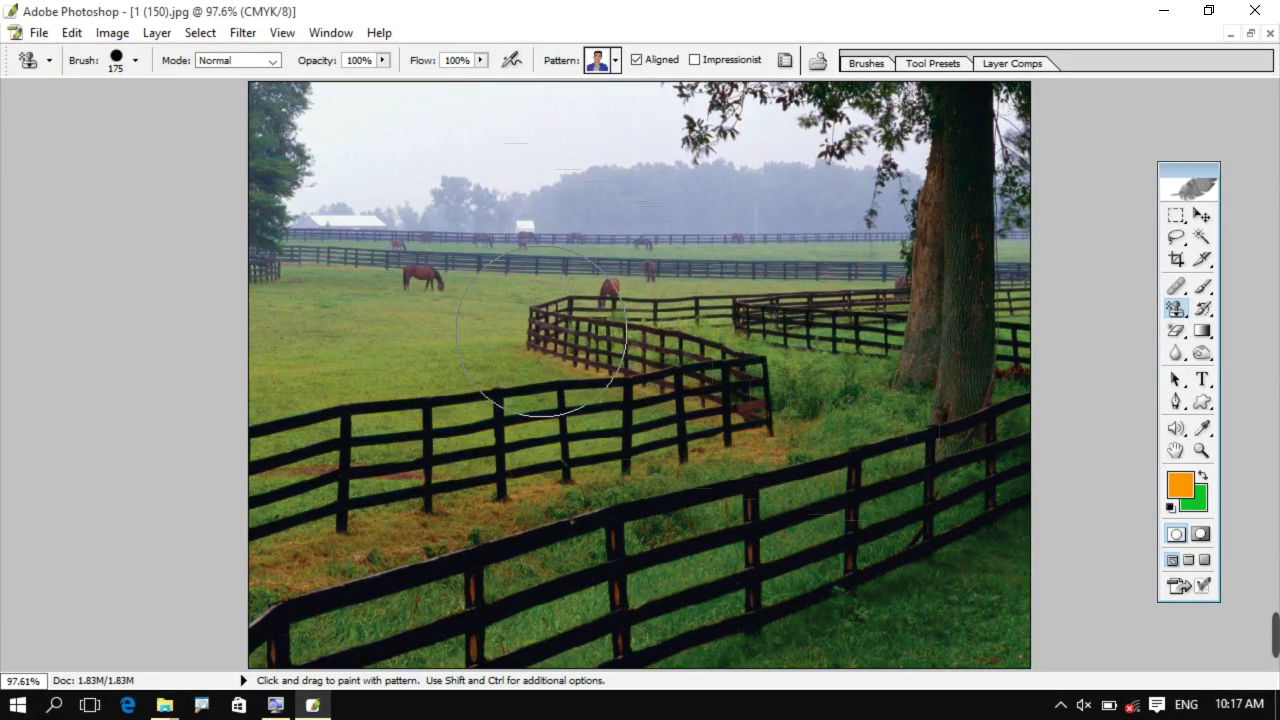
{"action": "left_click", "coordinate": [112, 33]}
{"action": "mouse_move", "coordinate": [140, 56]}
{"action": "mouse_move", "coordinate": [180, 56]}
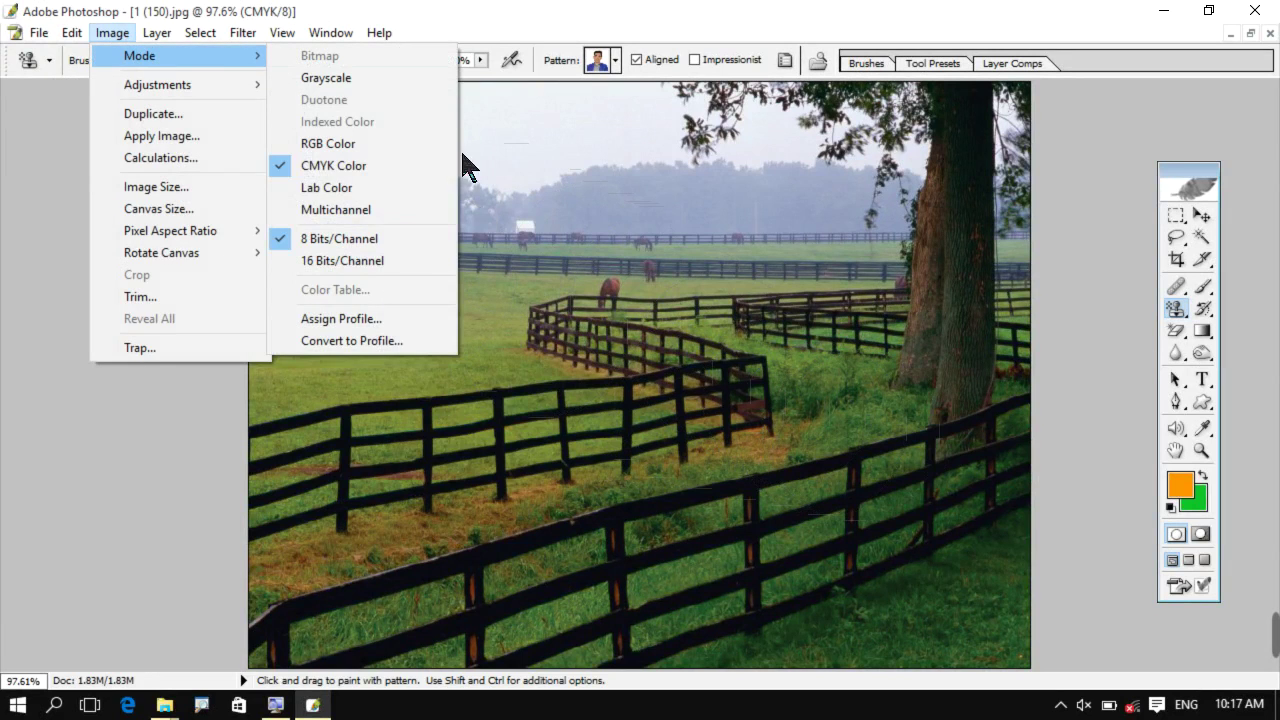
{"action": "left_click", "coordinate": [395, 187]}
{"action": "left_click", "coordinate": [160, 34]}
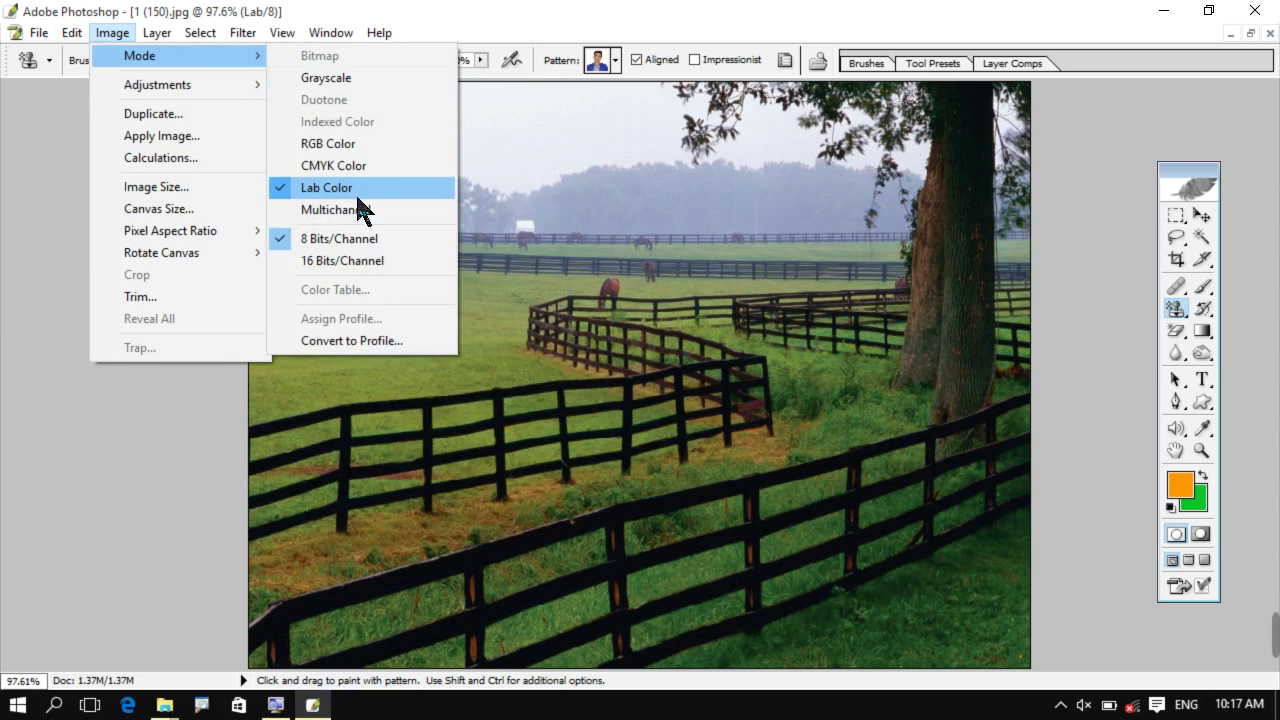
{"action": "left_click", "coordinate": [355, 190]}
{"action": "left_click", "coordinate": [112, 34]}
{"action": "mouse_move", "coordinate": [157, 85]}
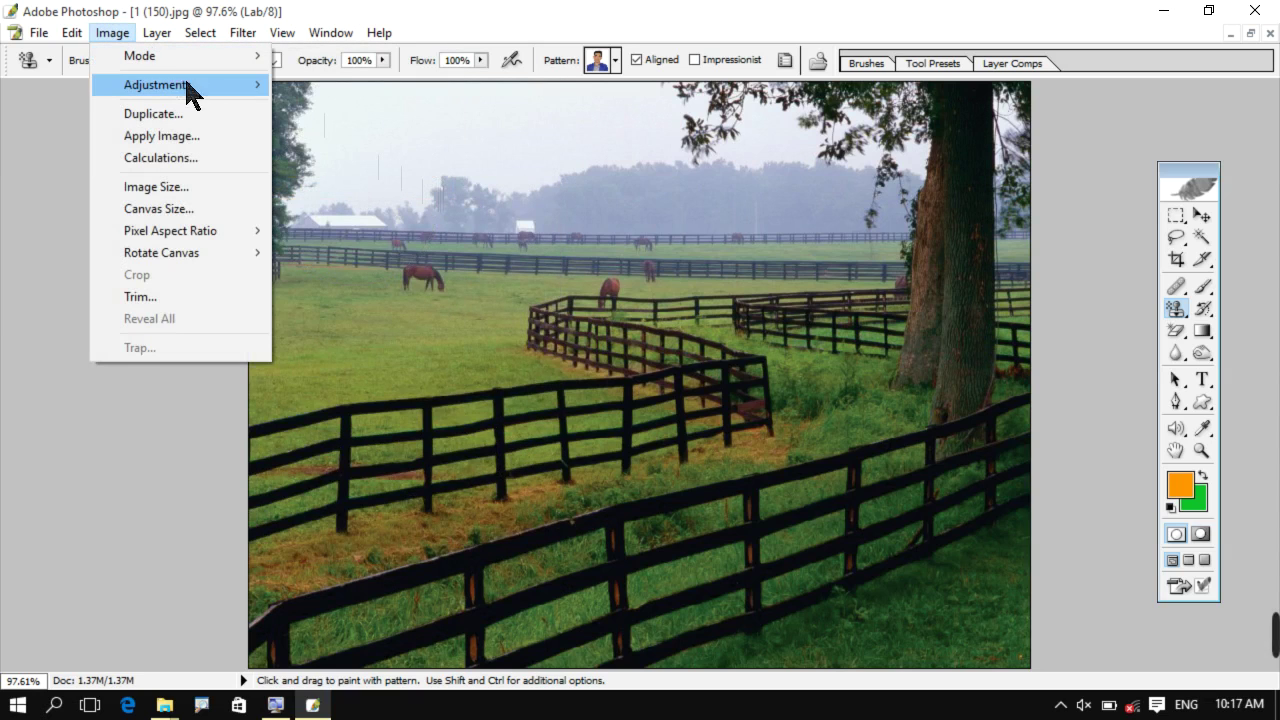
{"action": "left_click", "coordinate": [336, 210]}
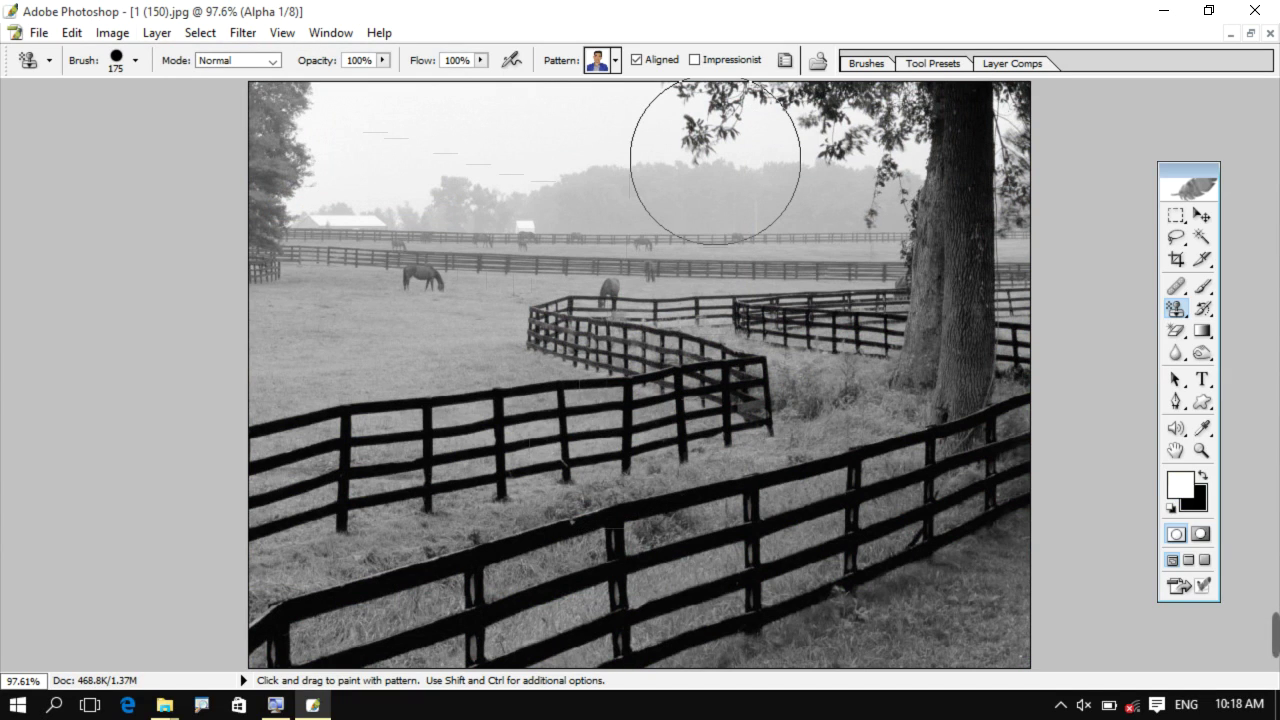
{"action": "left_click", "coordinate": [117, 35]}
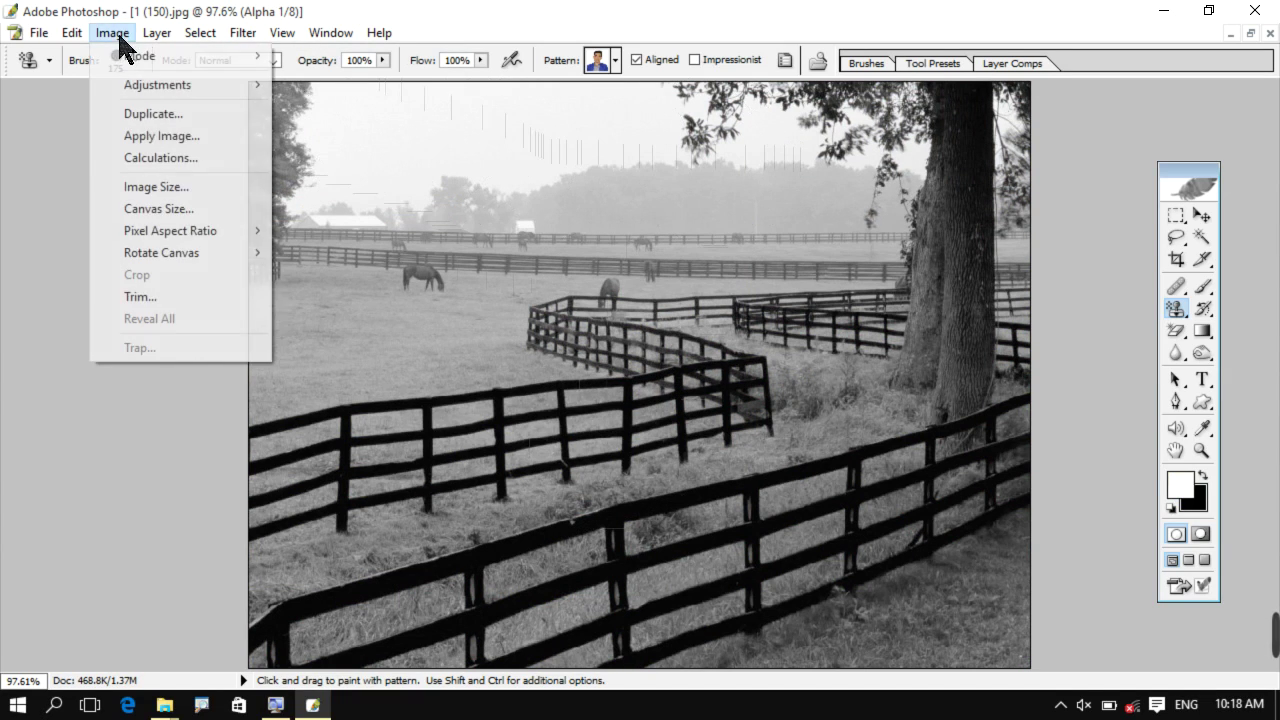
{"action": "mouse_move", "coordinate": [140, 56]}
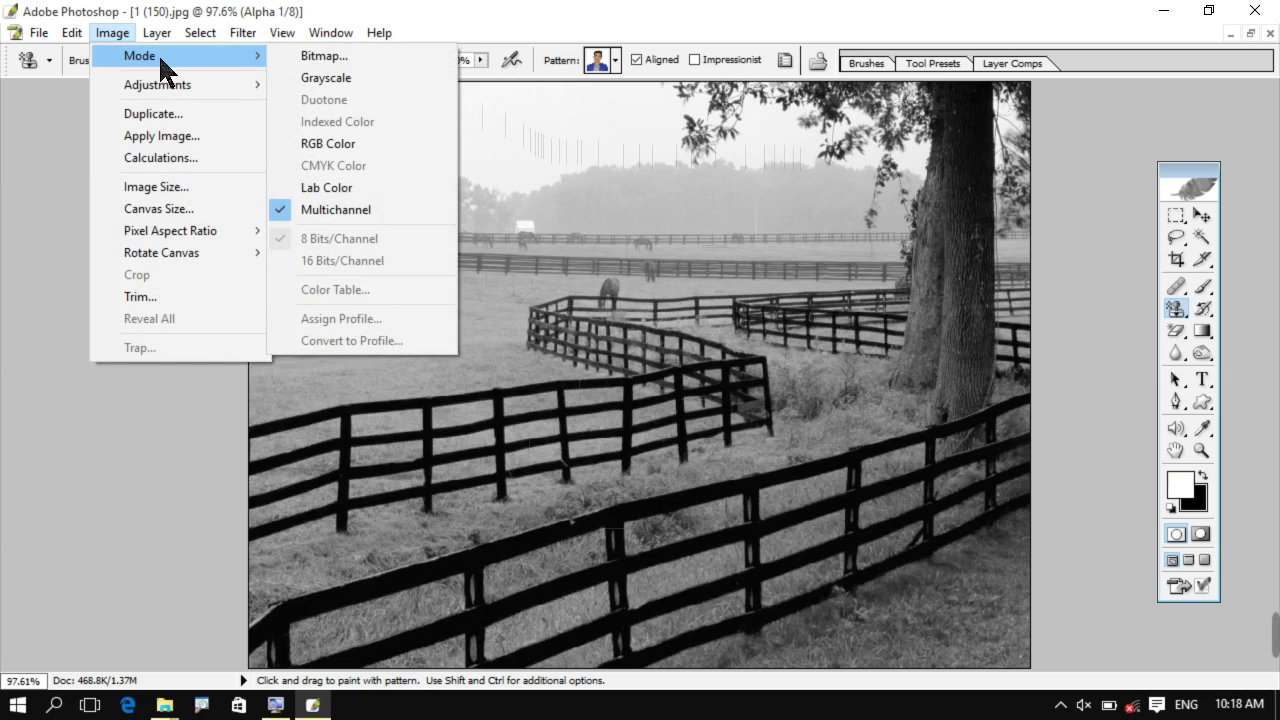
{"action": "left_click", "coordinate": [345, 143]}
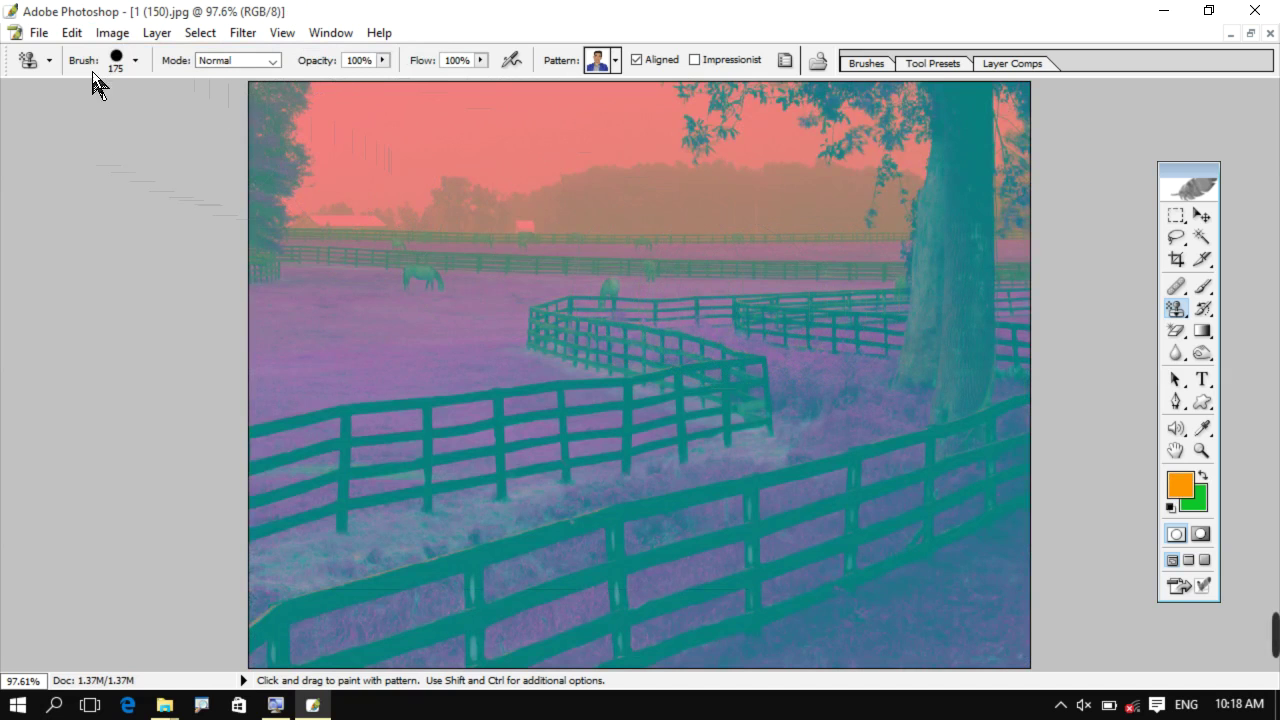
{"action": "left_click", "coordinate": [40, 32]}
{"action": "left_click", "coordinate": [110, 334]}
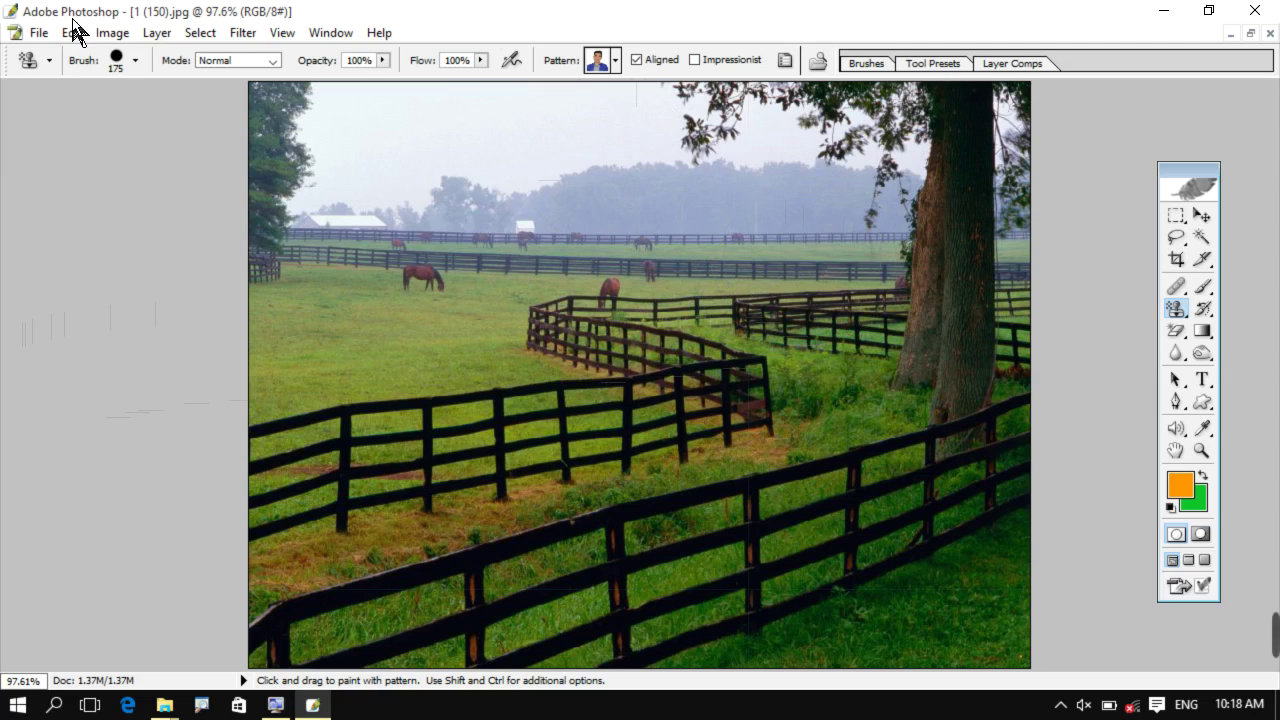
Convert 1 (150).jpg to Grayscale mode, discarding its colour information.
{"action": "left_click", "coordinate": [112, 32]}
{"action": "mouse_move", "coordinate": [140, 56]}
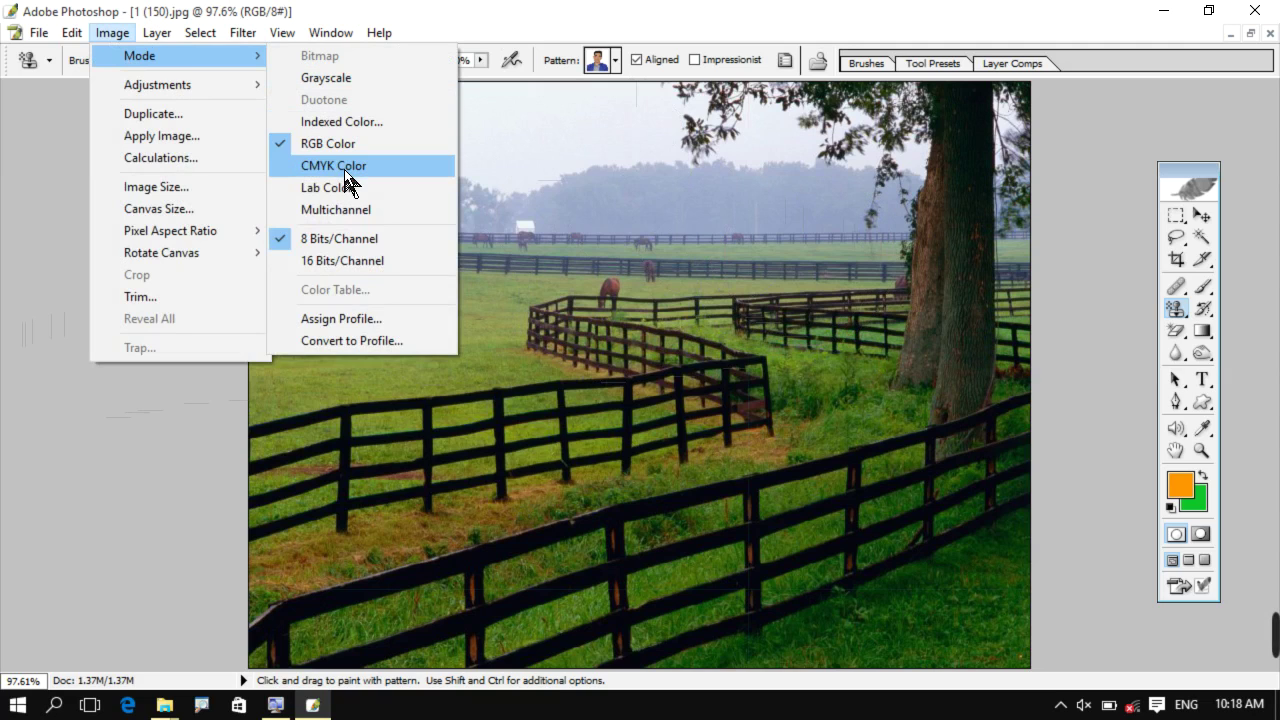
{"action": "left_click", "coordinate": [357, 86]}
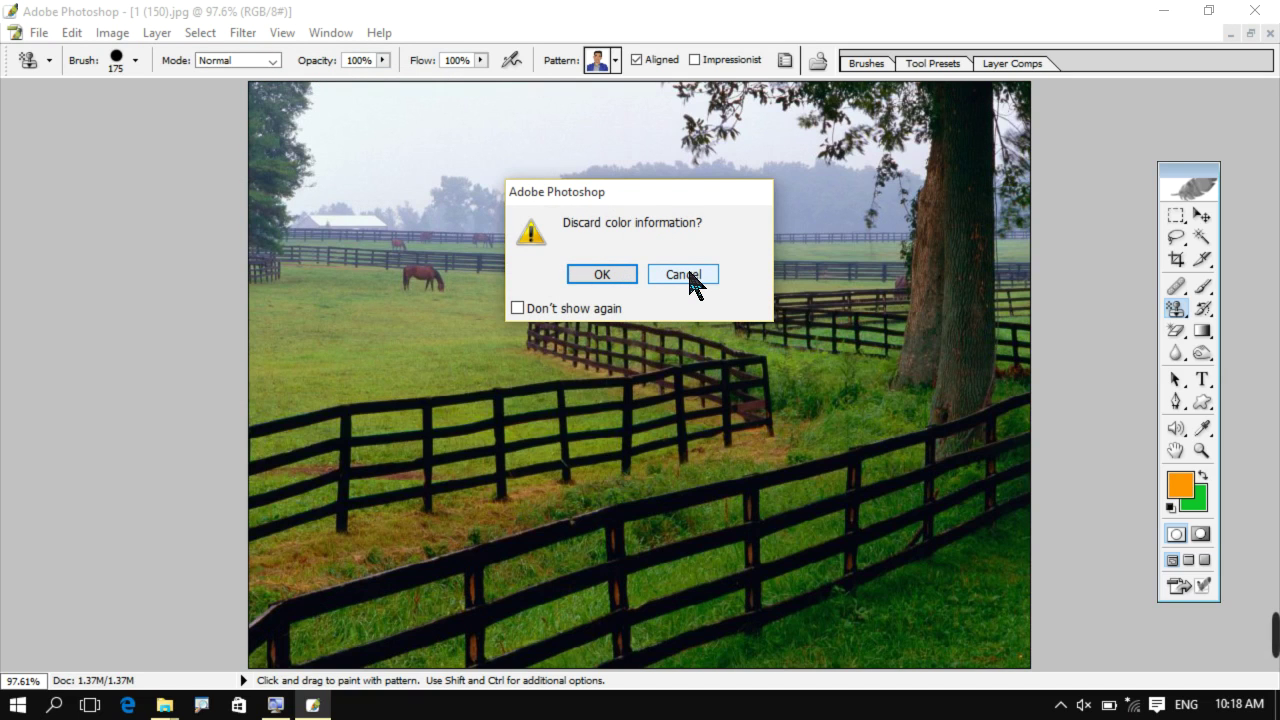
{"action": "left_click", "coordinate": [603, 280]}
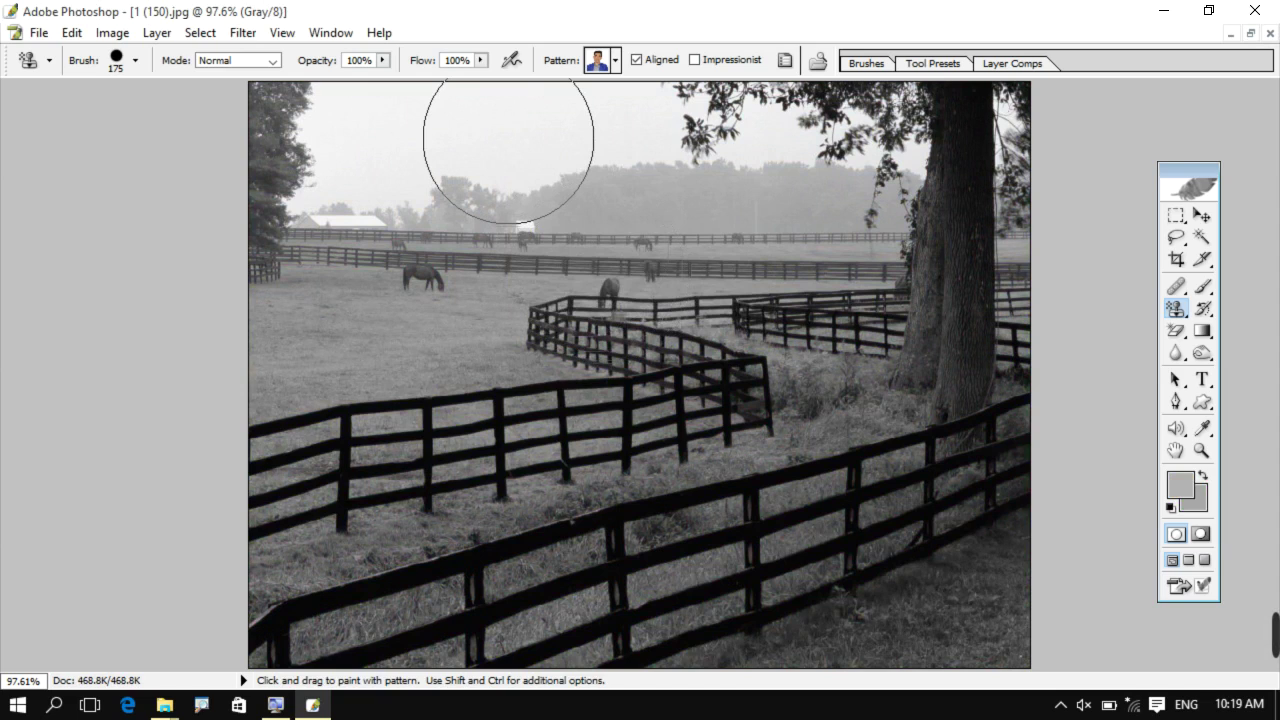
Revert the photo with File > Revert and confirm it is RGB Color again.
{"action": "left_click", "coordinate": [38, 32]}
{"action": "left_click", "coordinate": [100, 333]}
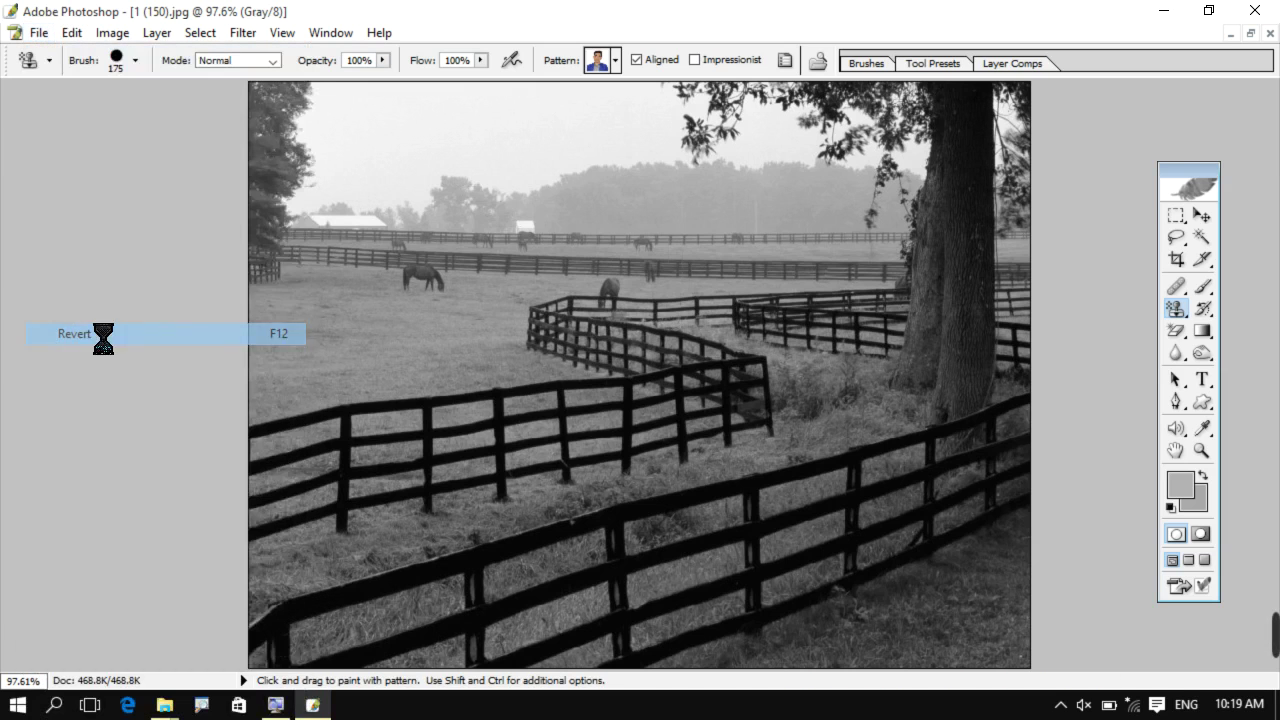
{"action": "left_click", "coordinate": [114, 33]}
{"action": "mouse_move", "coordinate": [140, 56]}
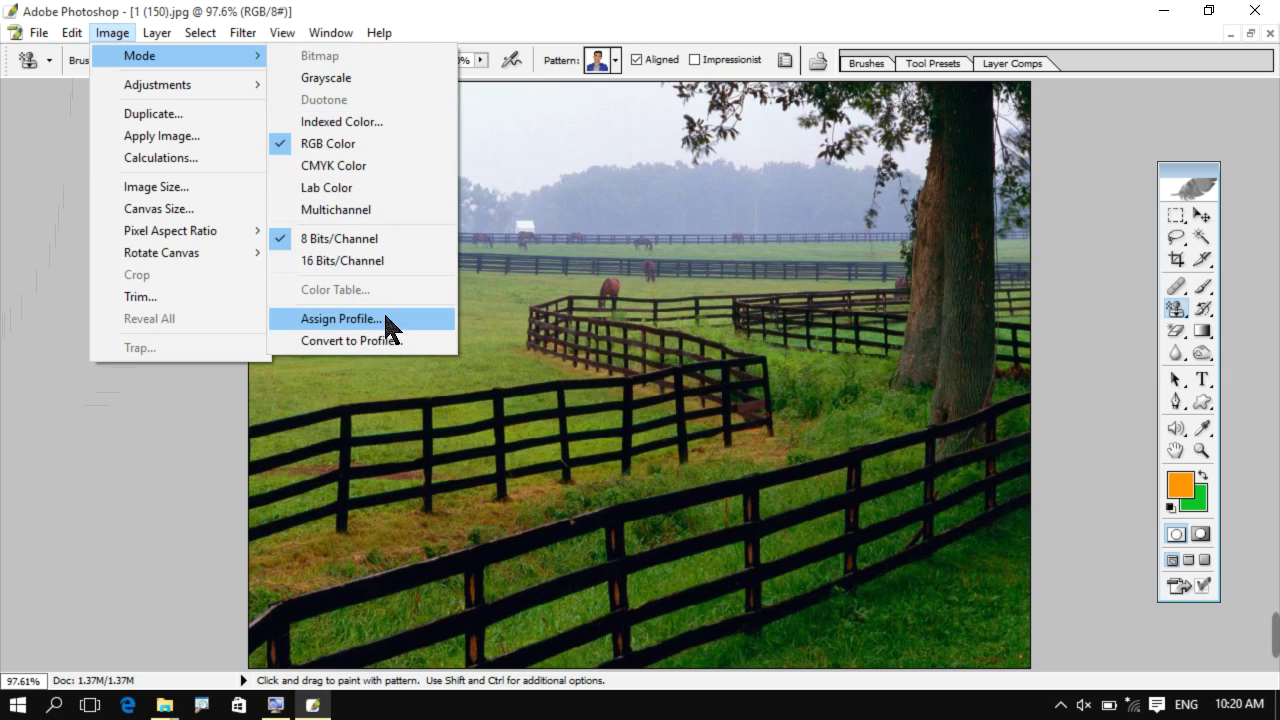
Open the Assign Profile dialog and close it without changes.
{"action": "left_click", "coordinate": [385, 316]}
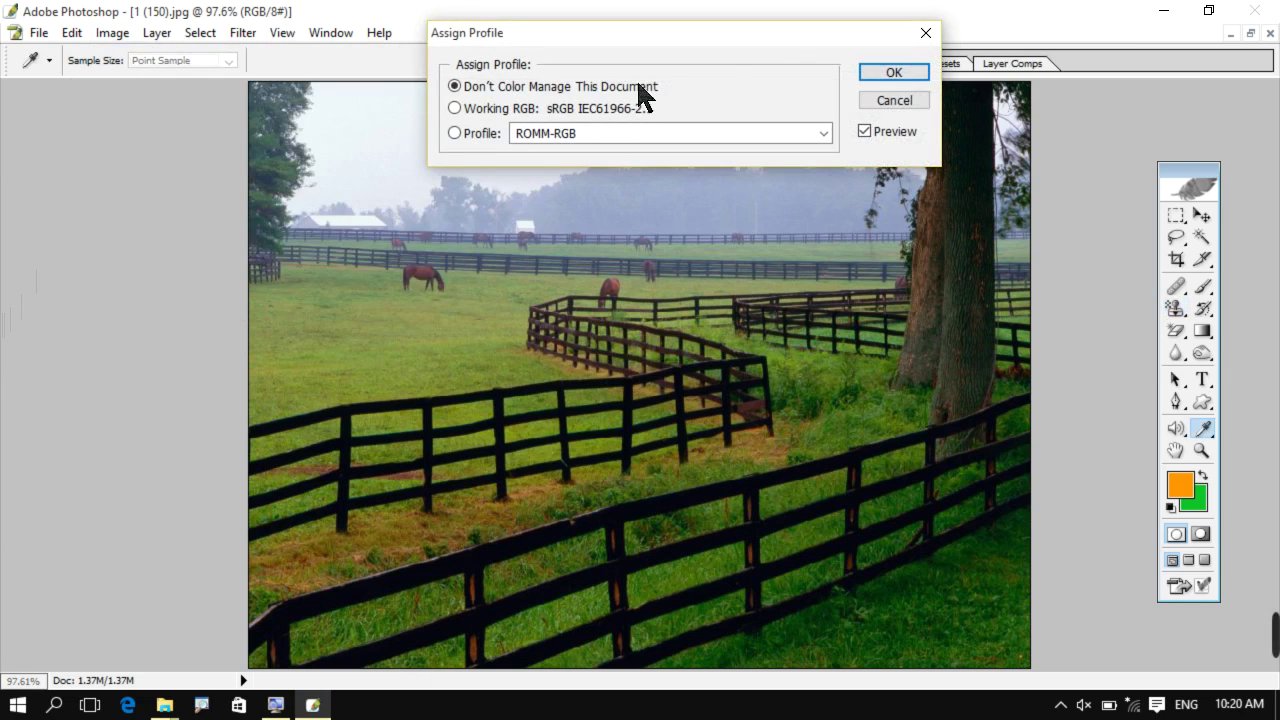
{"action": "left_click", "coordinate": [861, 74]}
{"action": "key", "text": "s"}
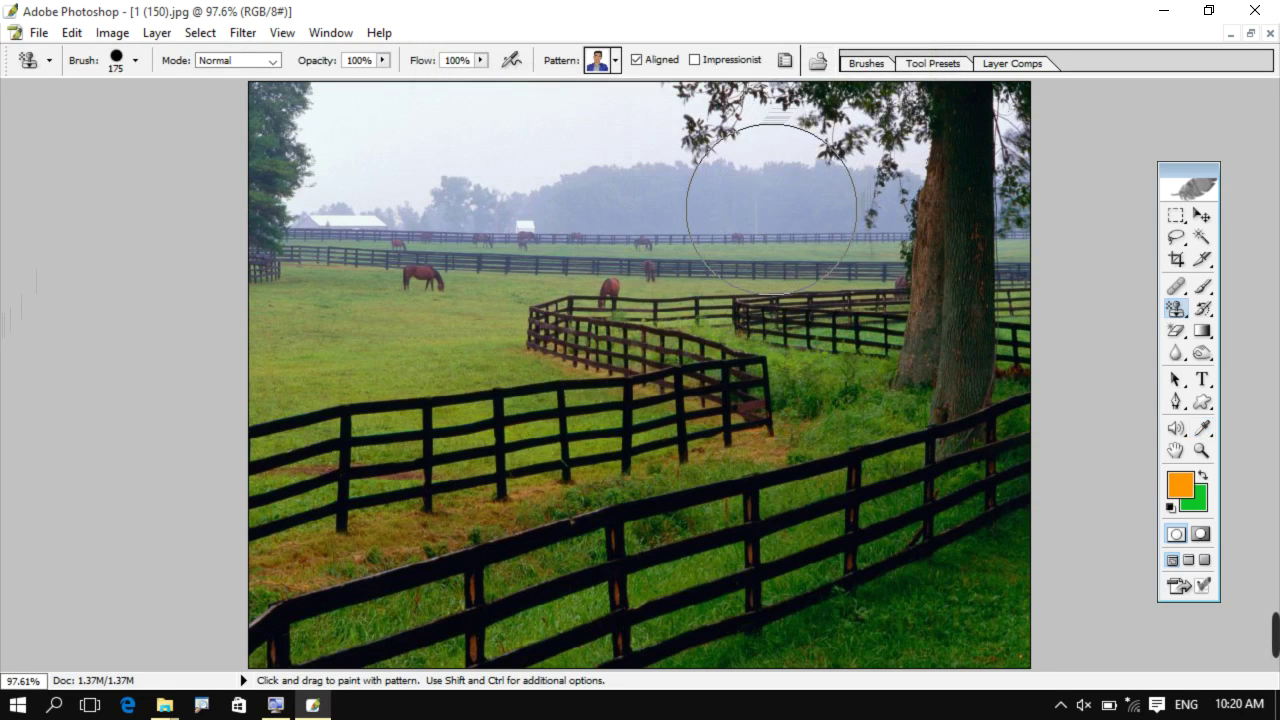
Assign the ROMM-RGB profile to the photo, then bring up Indexed Color settings.
{"action": "left_click", "coordinate": [112, 33]}
{"action": "mouse_move", "coordinate": [140, 56]}
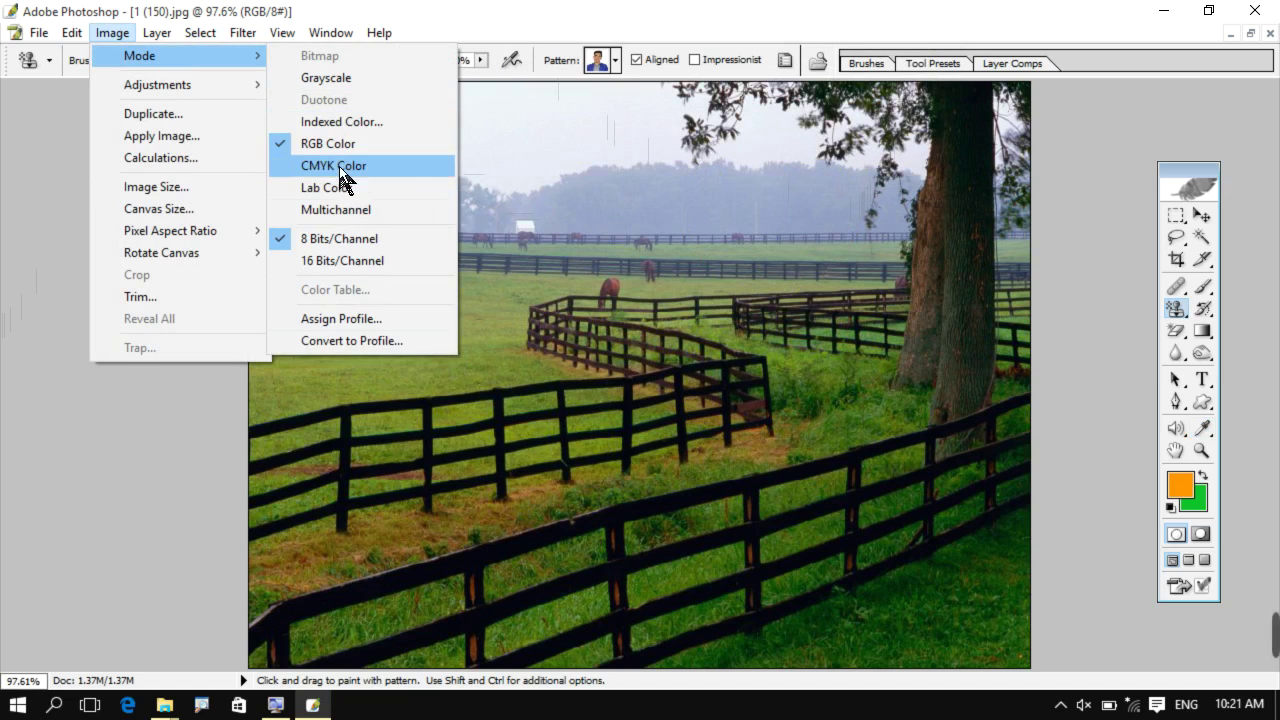
{"action": "left_click", "coordinate": [398, 327]}
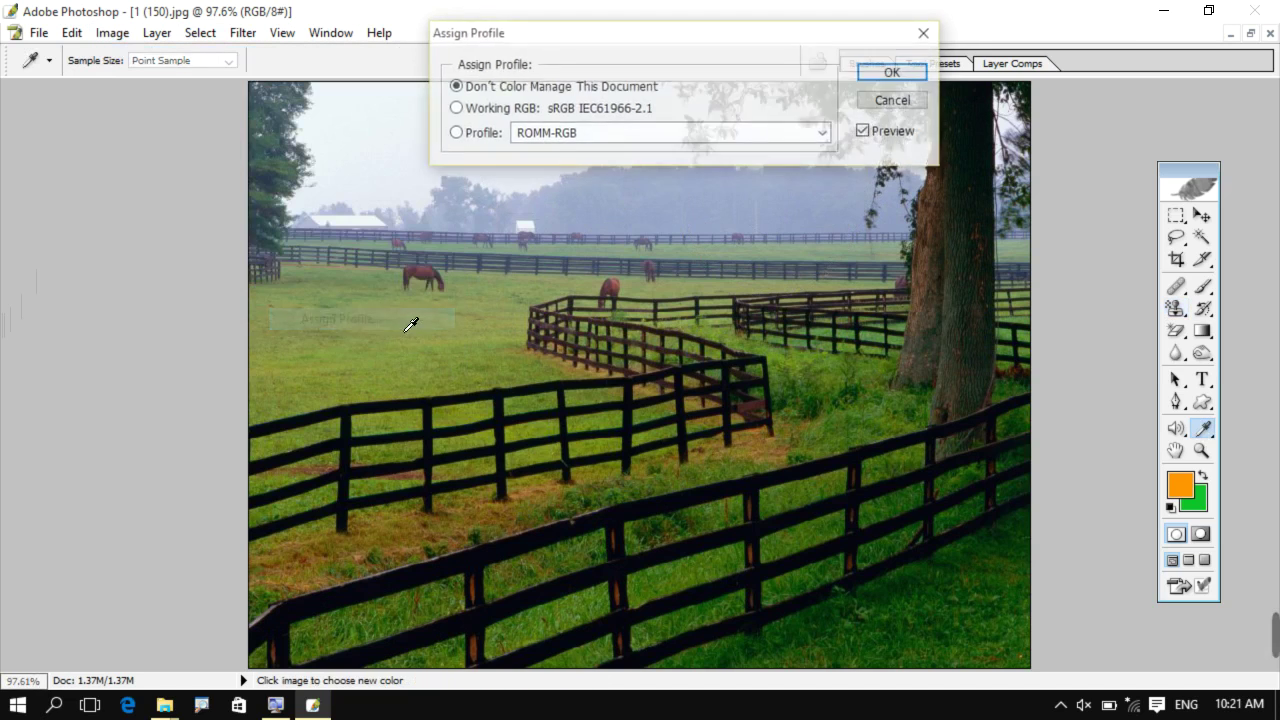
{"action": "left_click", "coordinate": [454, 133]}
{"action": "left_click", "coordinate": [881, 76]}
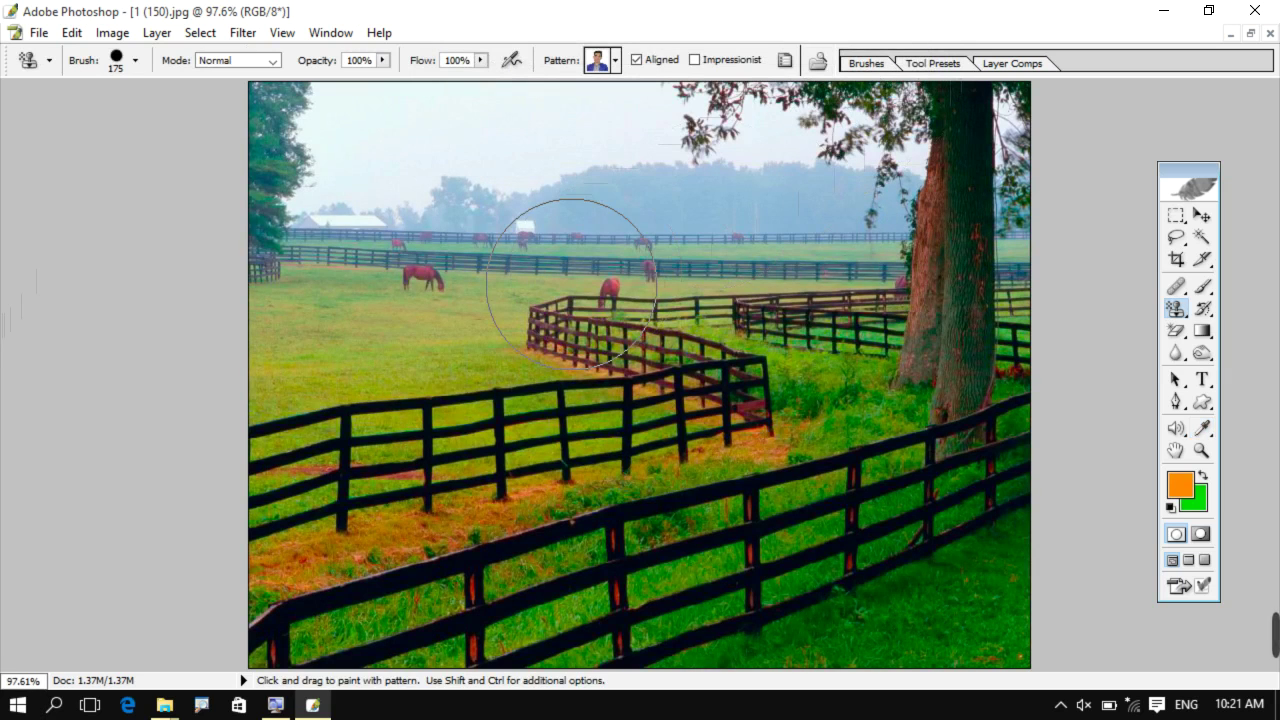
{"action": "left_click", "coordinate": [112, 32]}
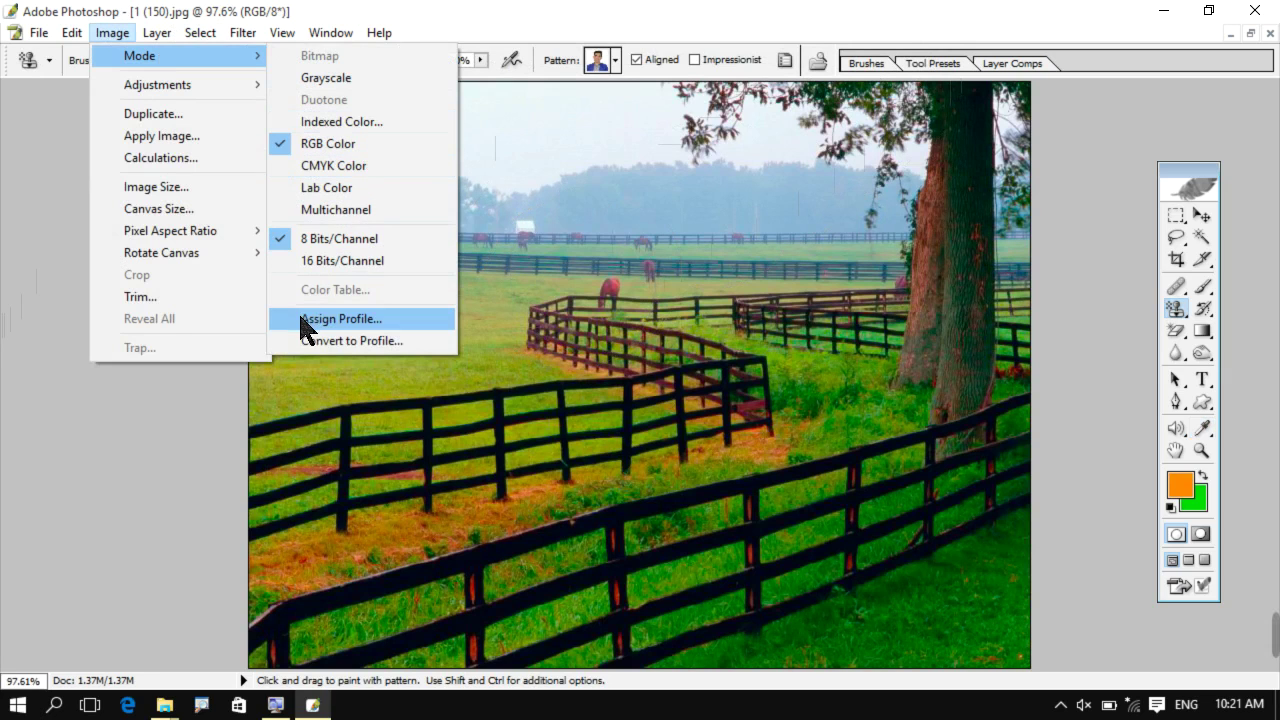
{"action": "left_click", "coordinate": [335, 125]}
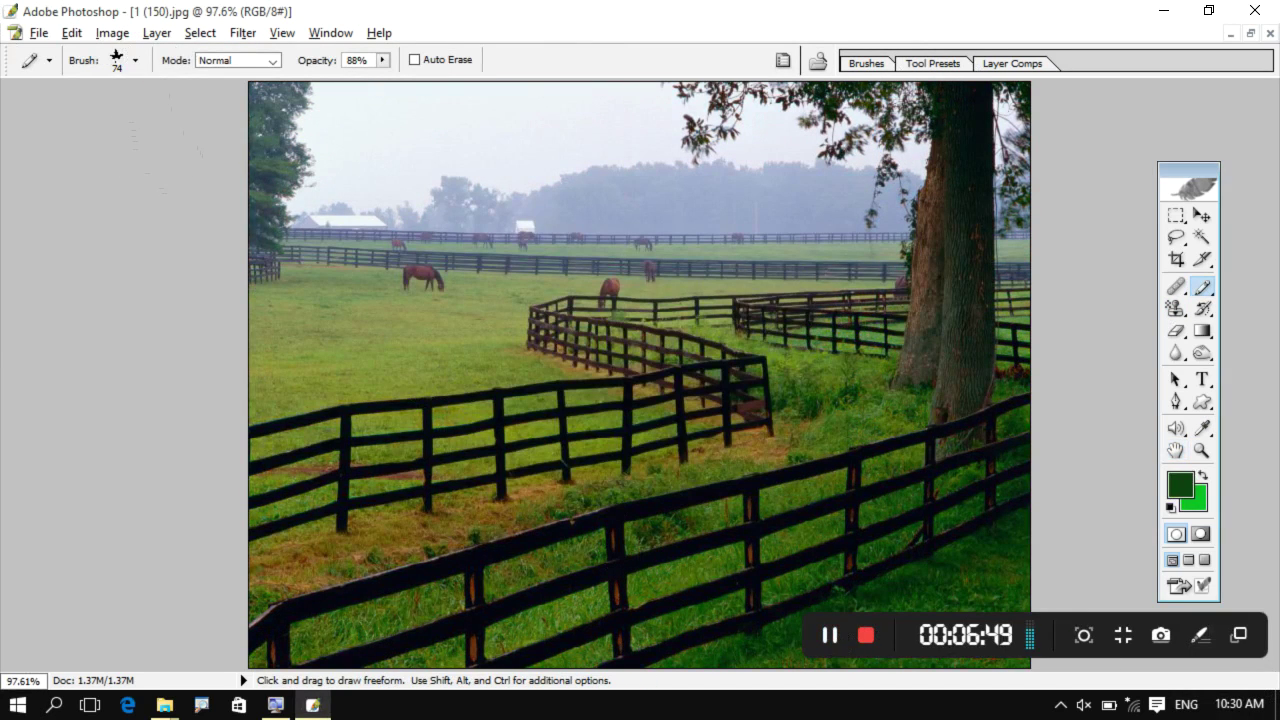
Select the Move tool and open the Indexed Color dialog, moving it aside.
{"action": "left_click", "coordinate": [1201, 216]}
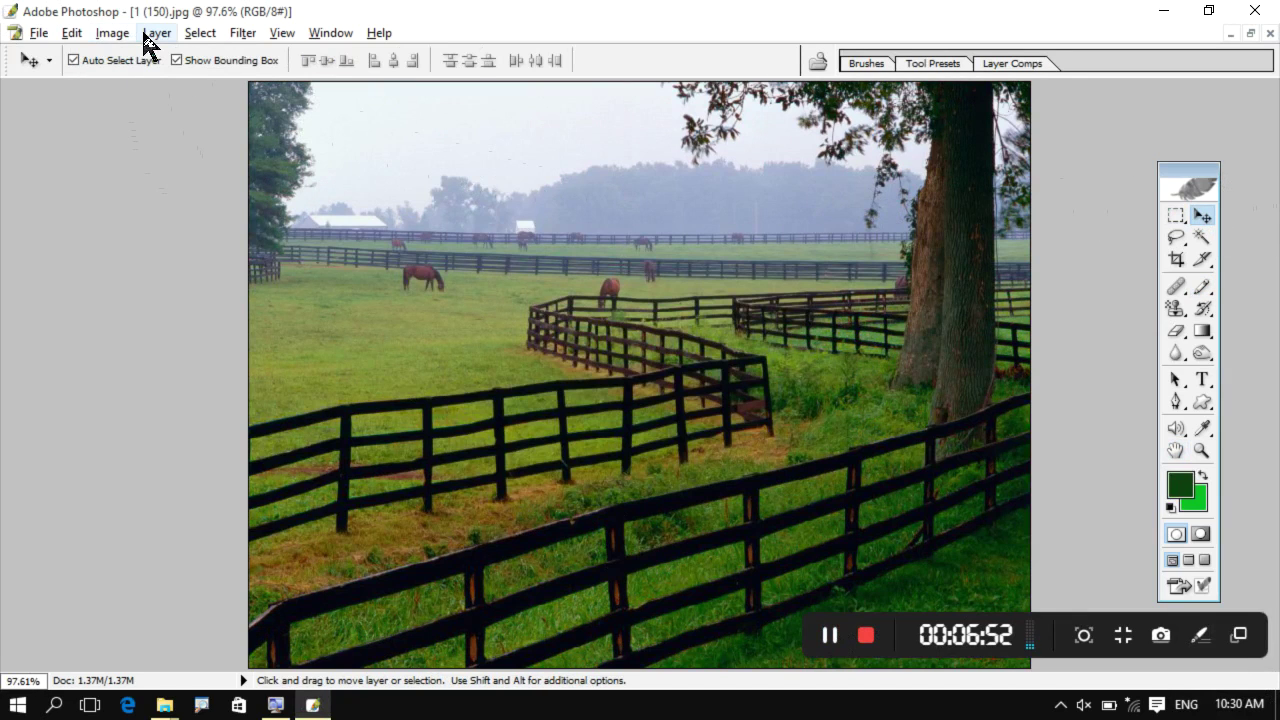
{"action": "left_click", "coordinate": [112, 33]}
{"action": "mouse_move", "coordinate": [180, 56]}
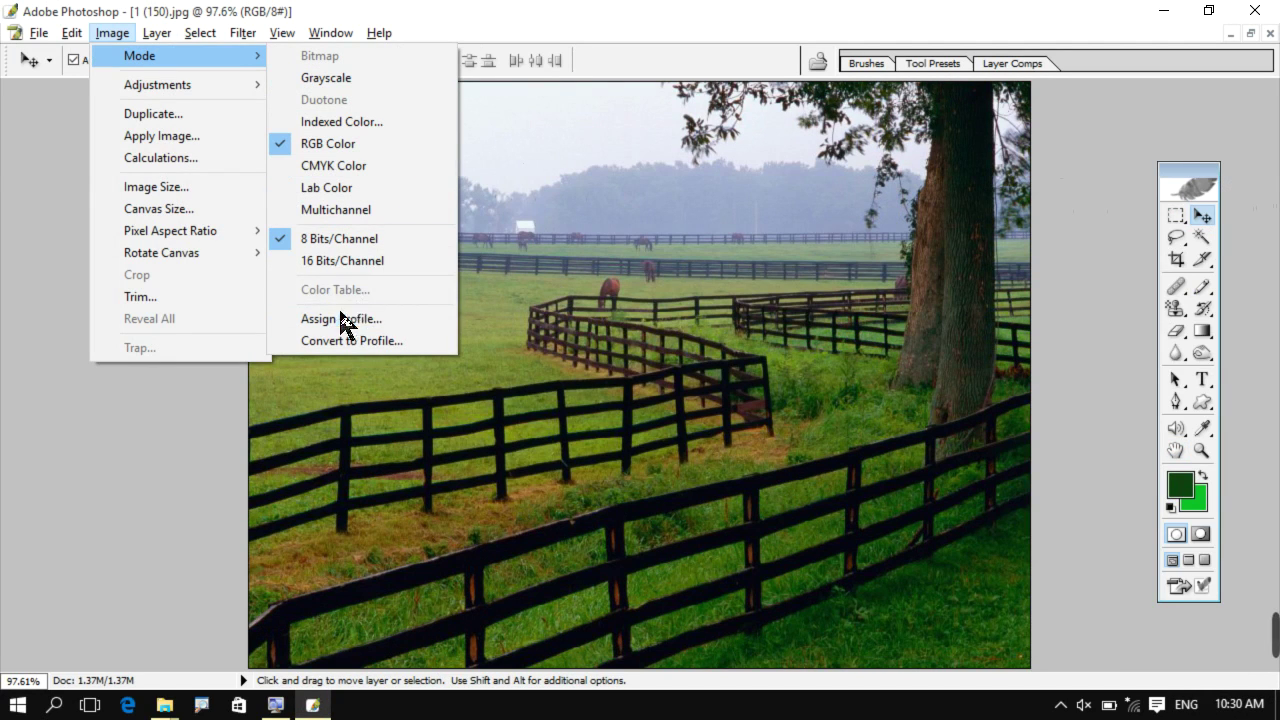
{"action": "left_click", "coordinate": [357, 130]}
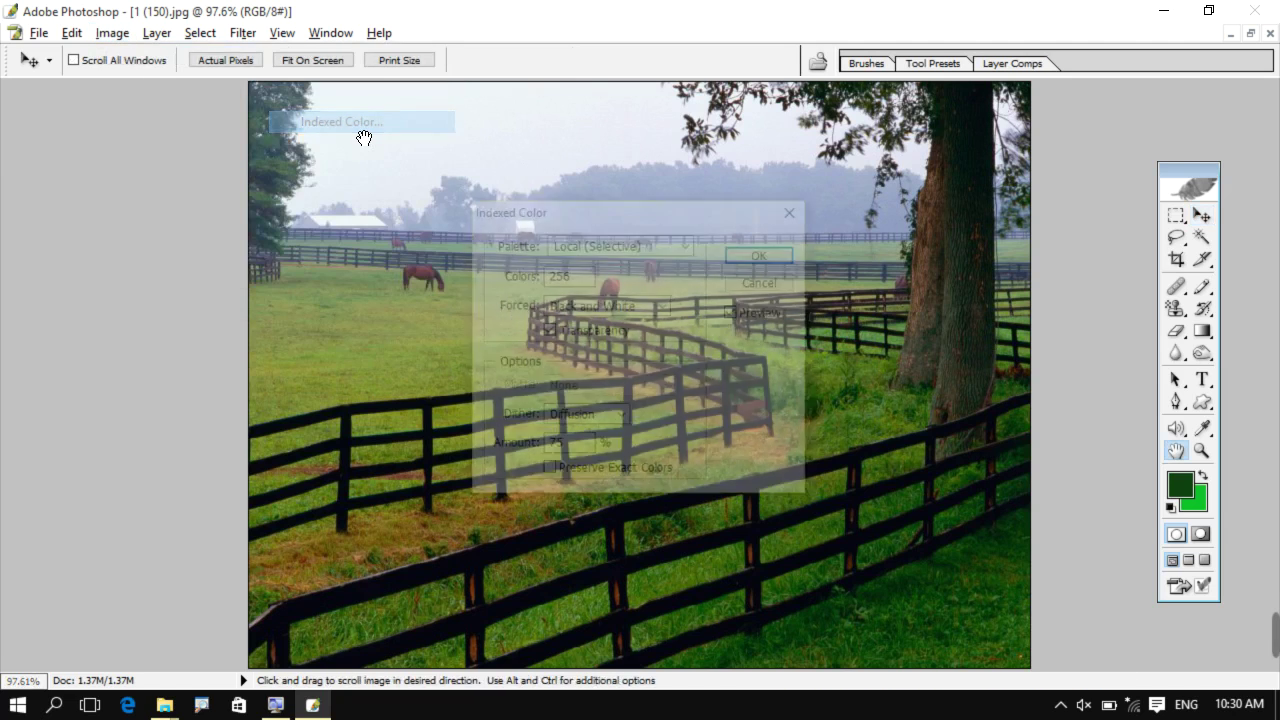
{"action": "left_click_drag", "start_coordinate": [670, 219], "coordinate": [952, 159]}
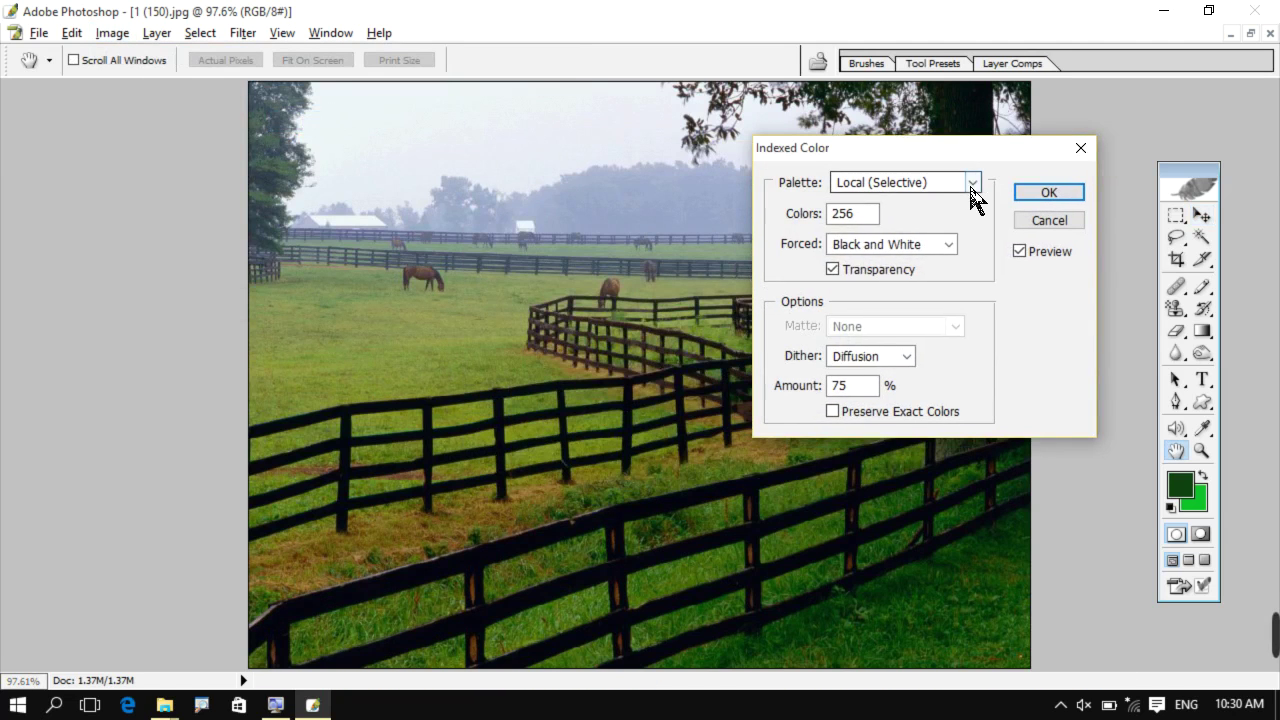
Try Uniform and Local (Selective) palettes, then convert to indexed colour with the Web palette.
{"action": "left_click", "coordinate": [971, 182]}
{"action": "left_click", "coordinate": [888, 276]}
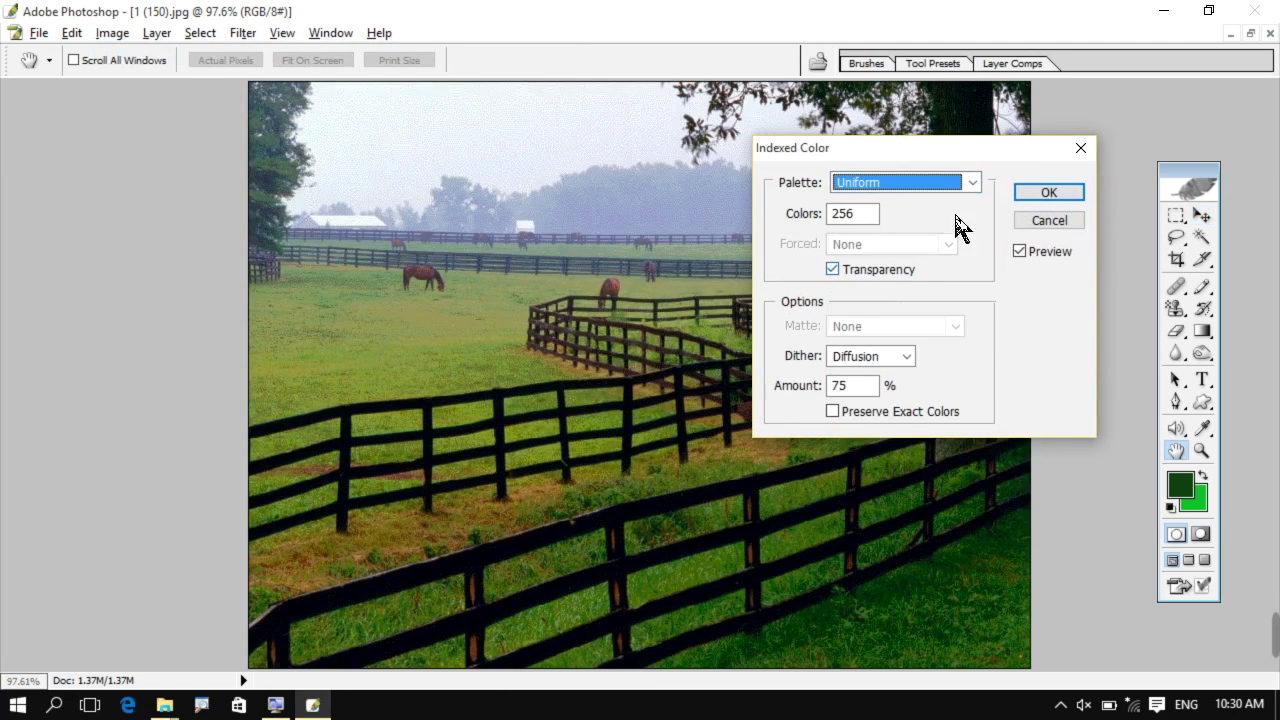
{"action": "left_click", "coordinate": [971, 182]}
{"action": "left_click", "coordinate": [886, 318]}
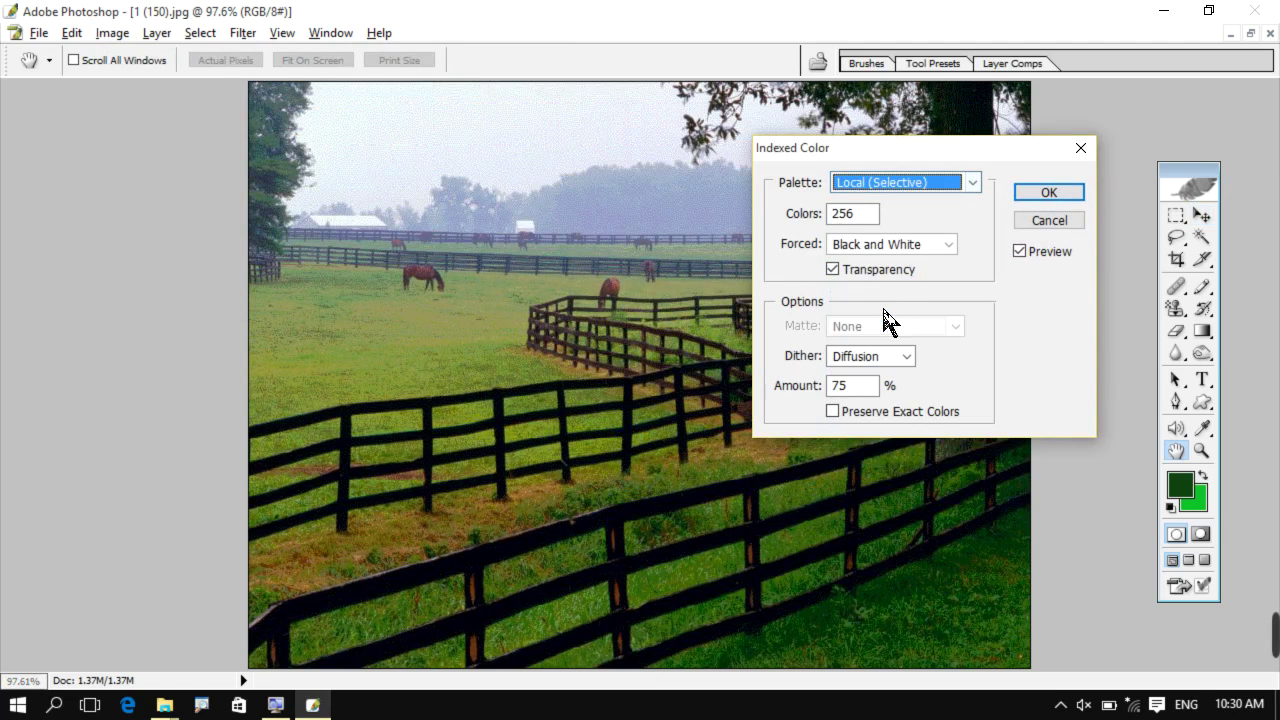
{"action": "left_click", "coordinate": [936, 244]}
{"action": "left_click", "coordinate": [971, 182]}
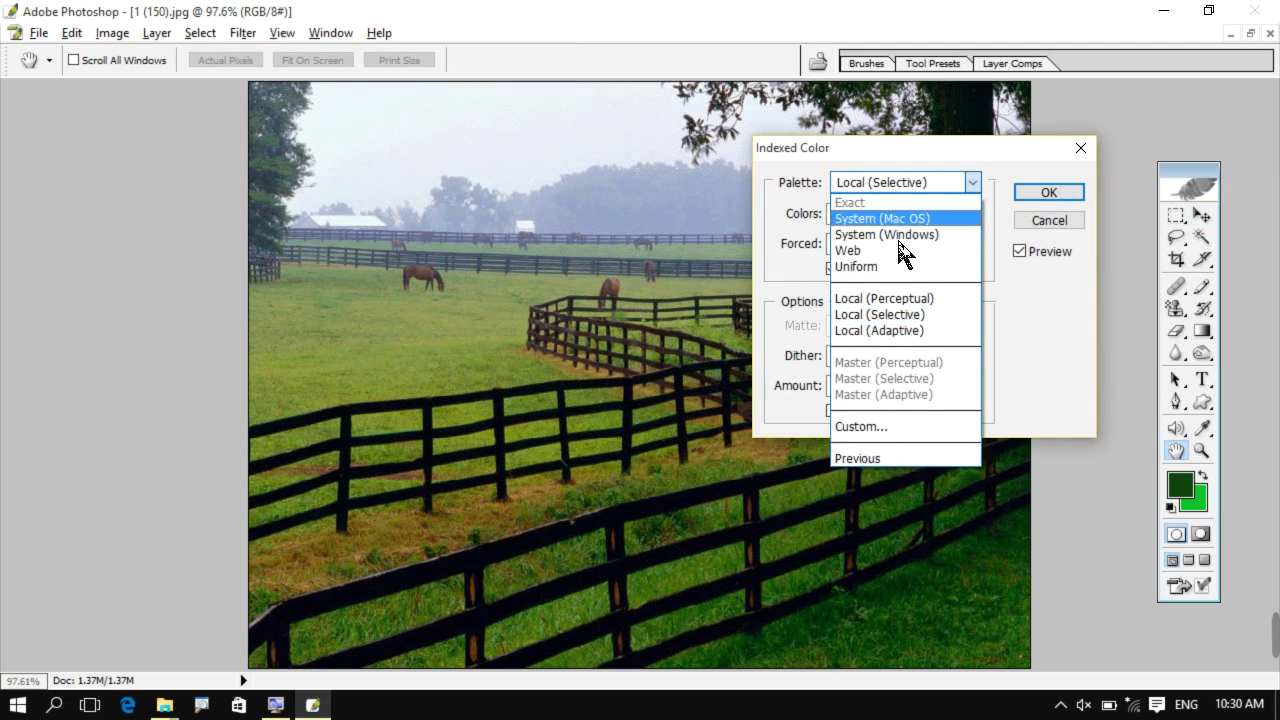
{"action": "left_click", "coordinate": [875, 182]}
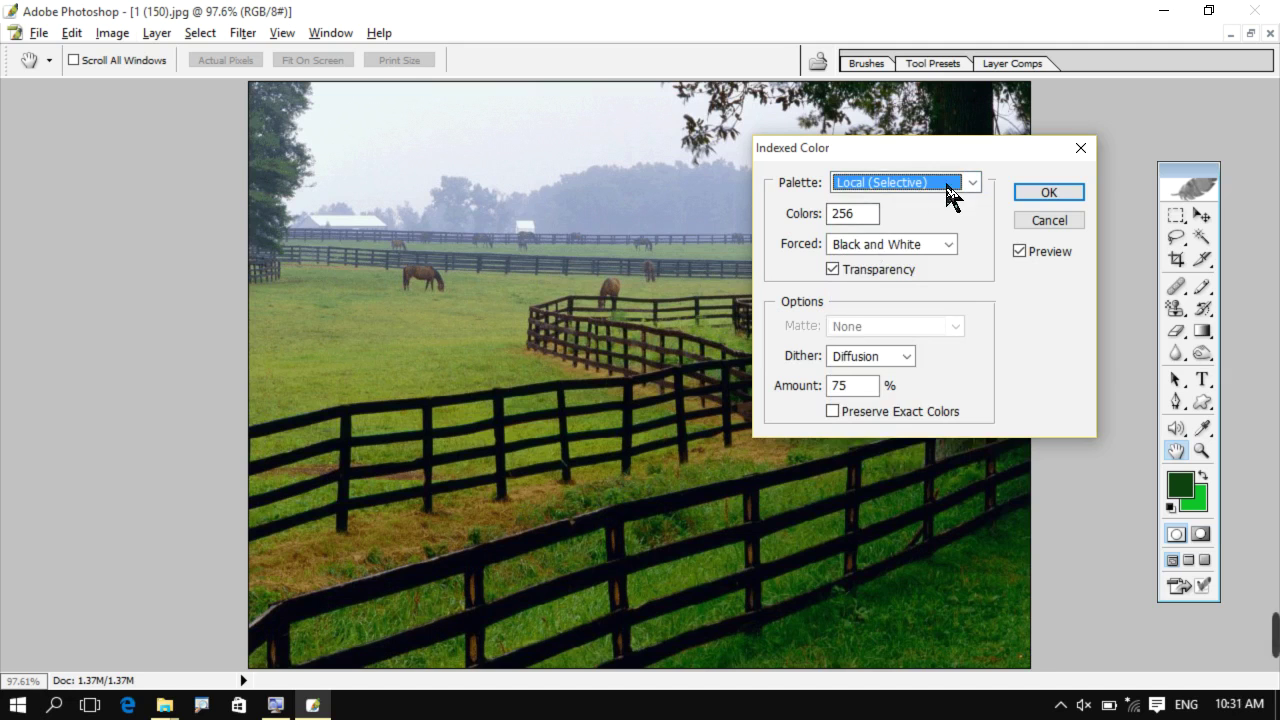
{"action": "left_click", "coordinate": [950, 184]}
{"action": "left_click", "coordinate": [857, 251]}
{"action": "left_click", "coordinate": [1032, 193]}
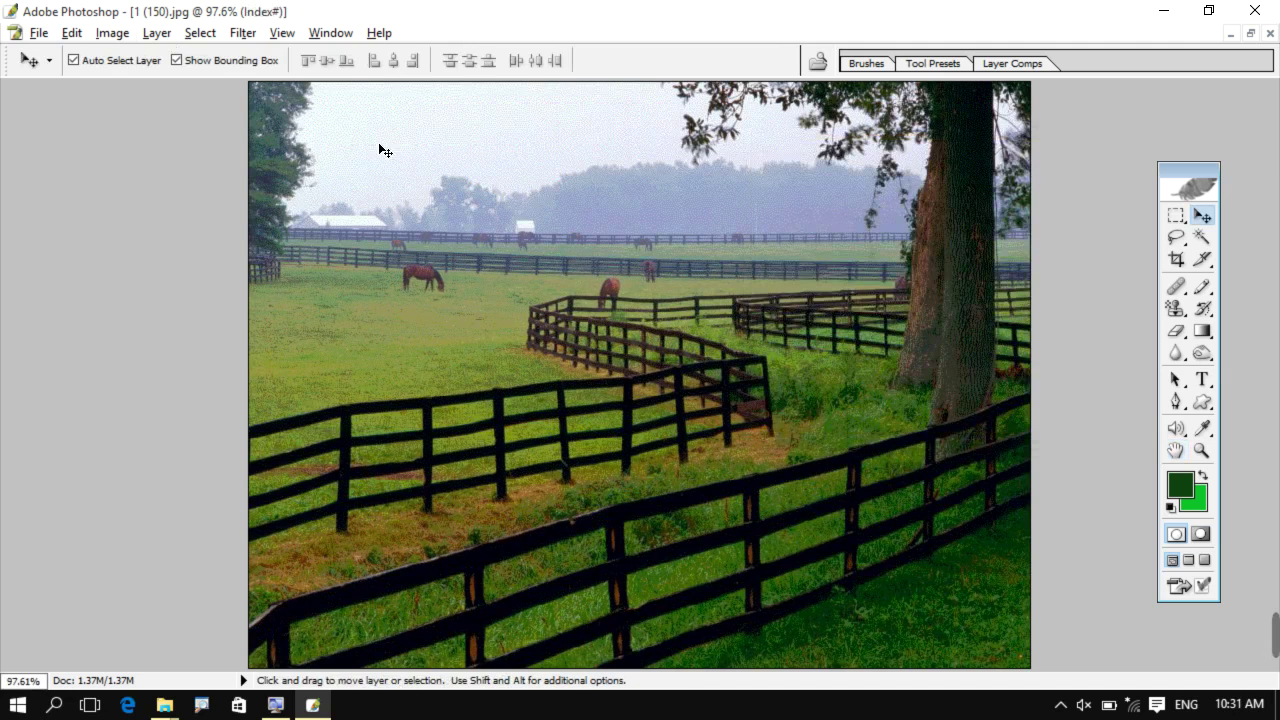
{"action": "left_click", "coordinate": [152, 34]}
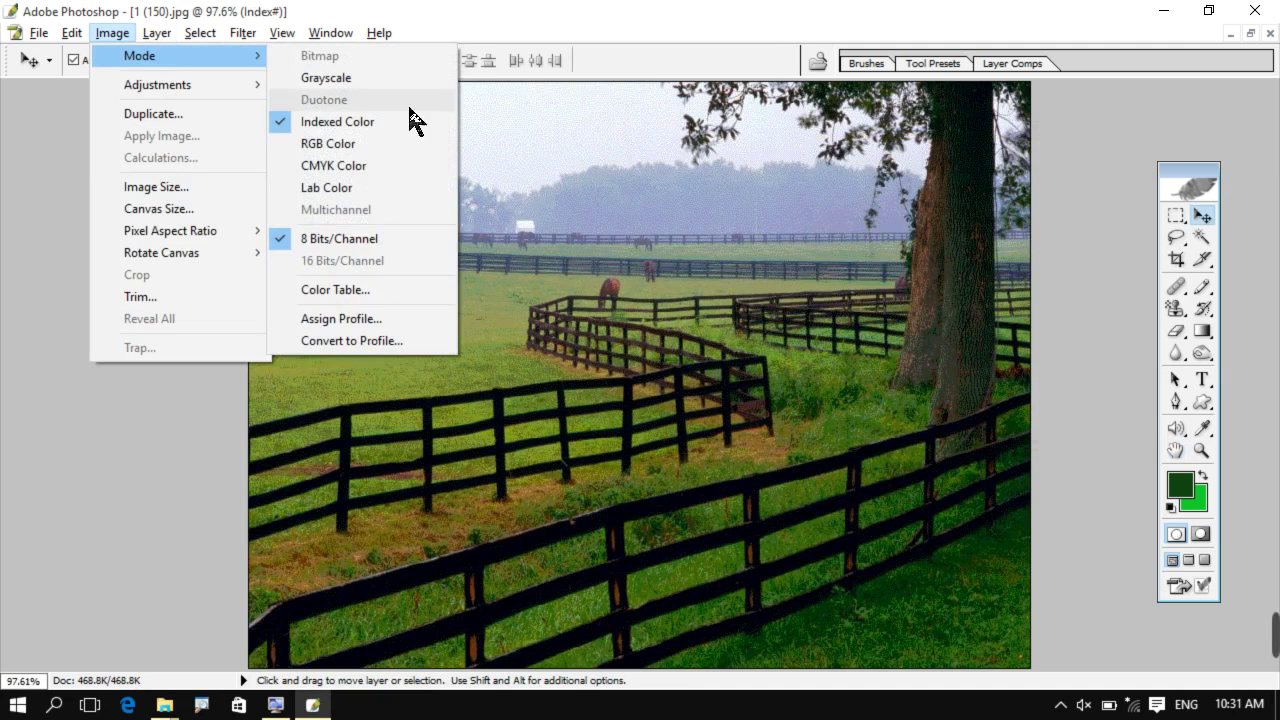
{"action": "mouse_move", "coordinate": [140, 56]}
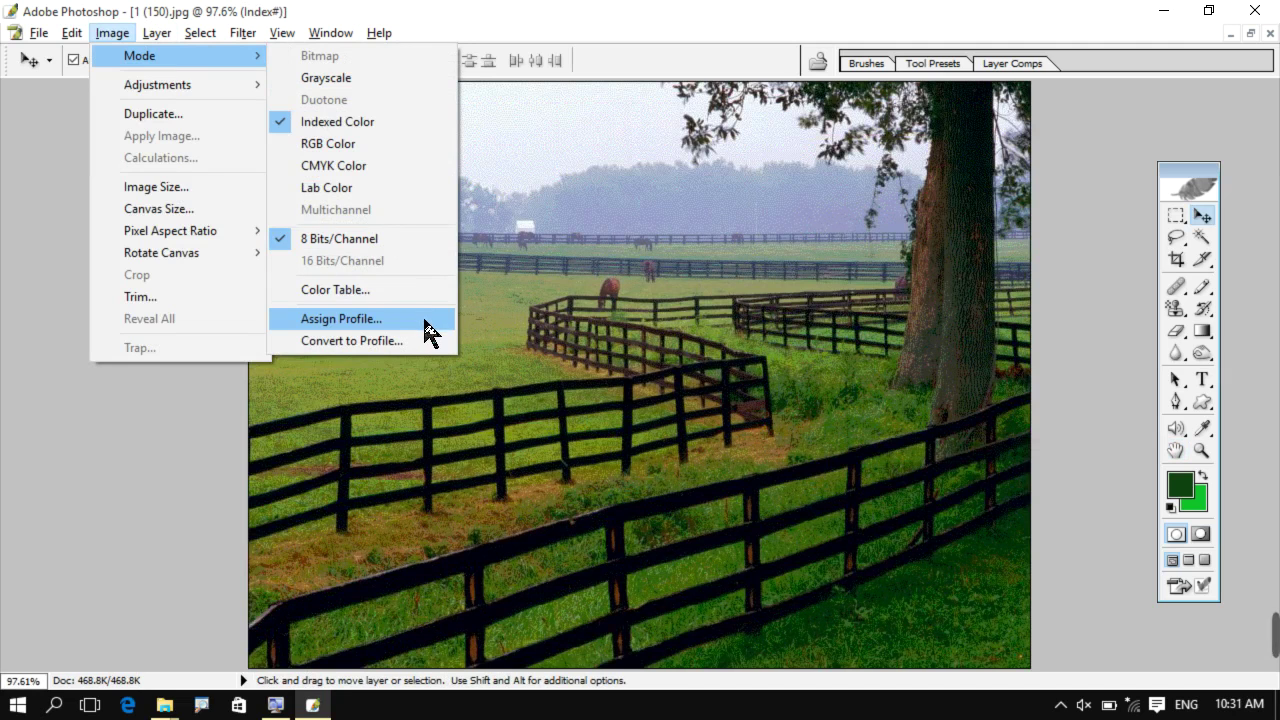
{"action": "left_click", "coordinate": [410, 319]}
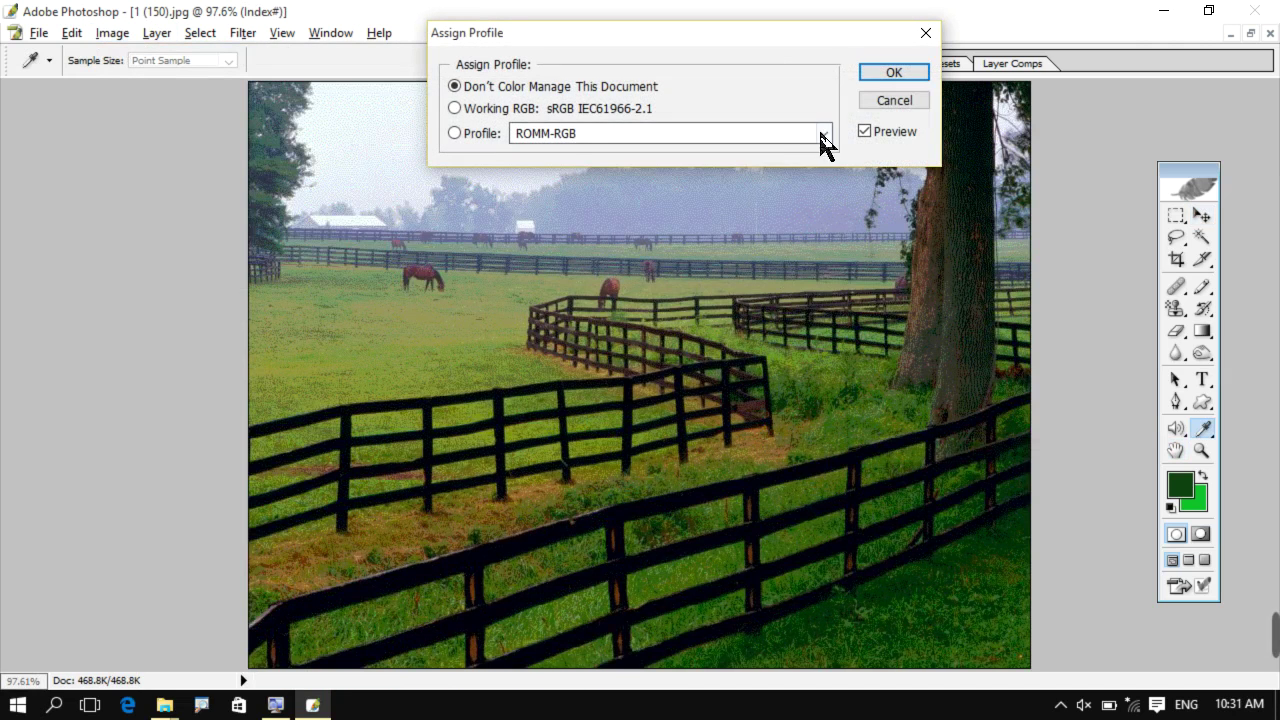
{"action": "left_click", "coordinate": [823, 136]}
{"action": "left_click", "coordinate": [583, 203]}
{"action": "left_click", "coordinate": [823, 133]}
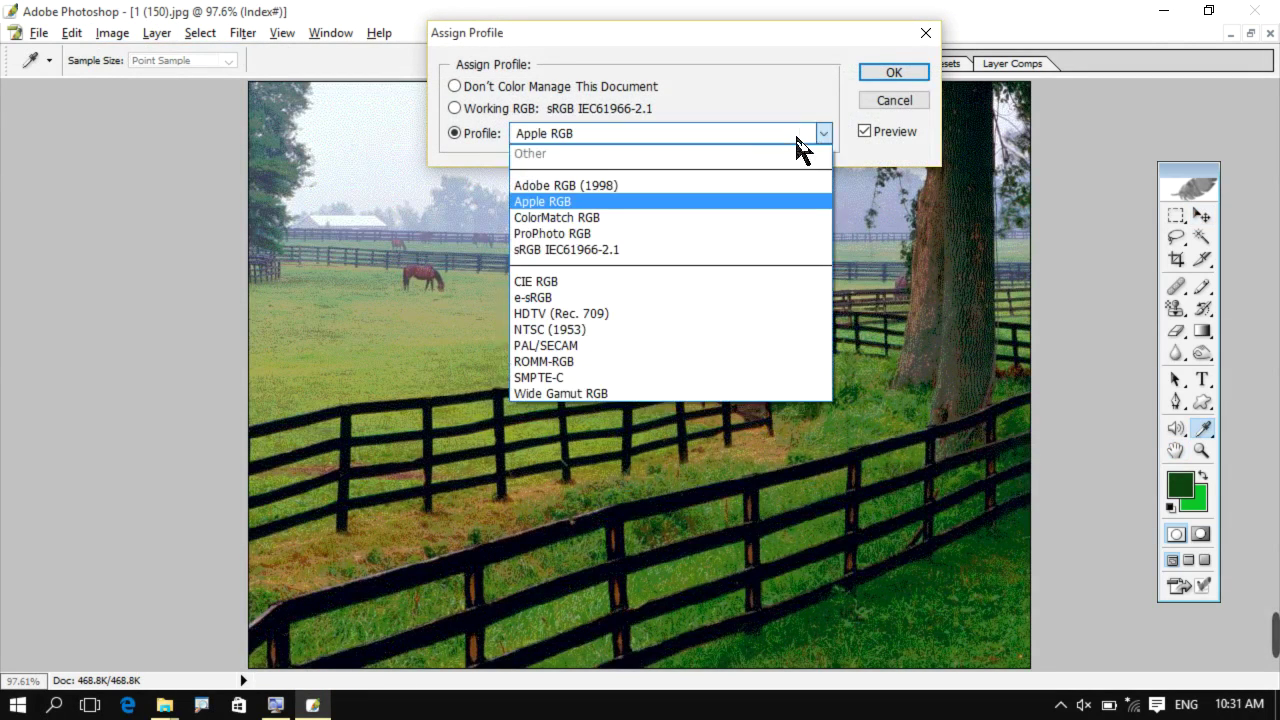
{"action": "left_click", "coordinate": [591, 187]}
{"action": "left_click", "coordinate": [822, 133]}
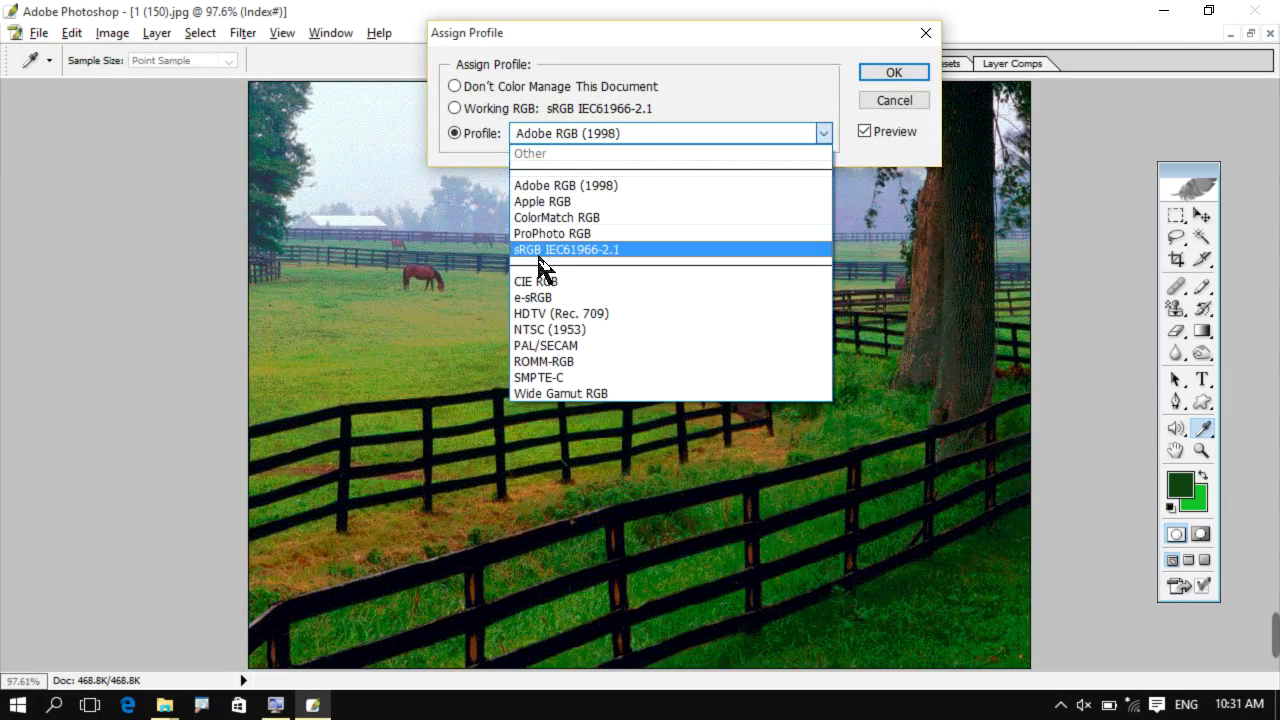
{"action": "left_click", "coordinate": [557, 232]}
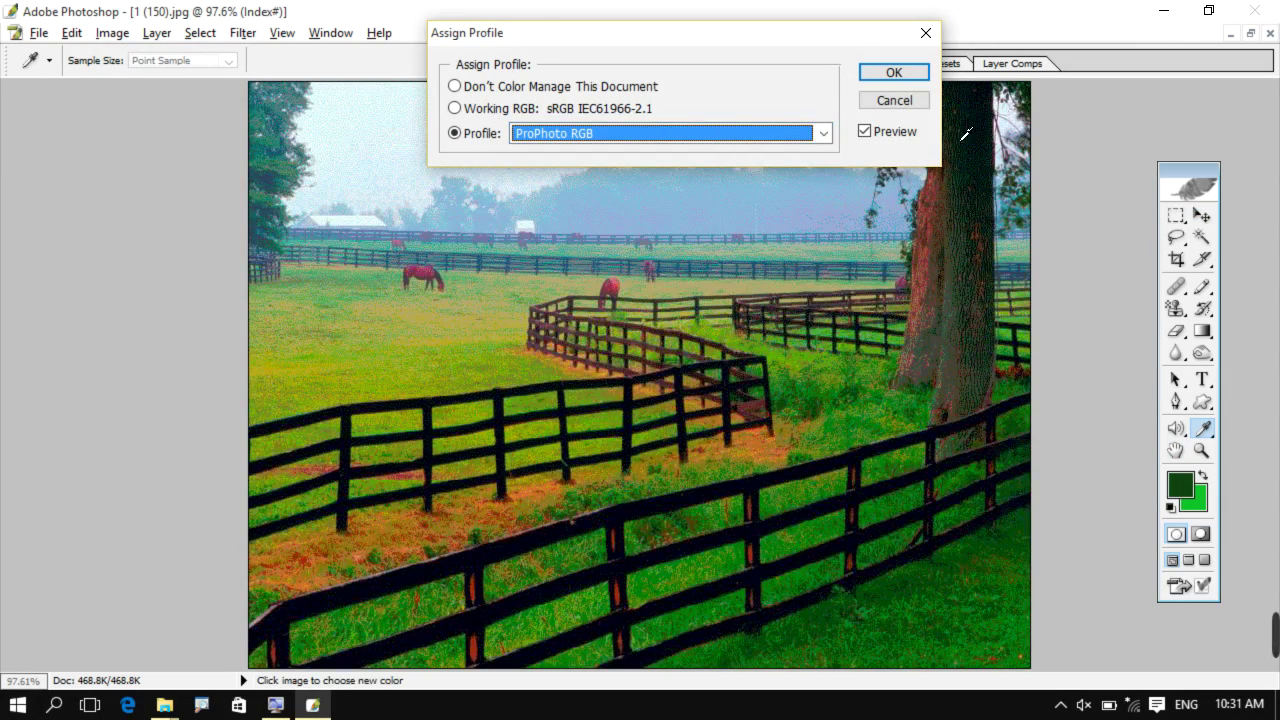
{"action": "left_click_drag", "start_coordinate": [780, 38], "coordinate": [768, 152]}
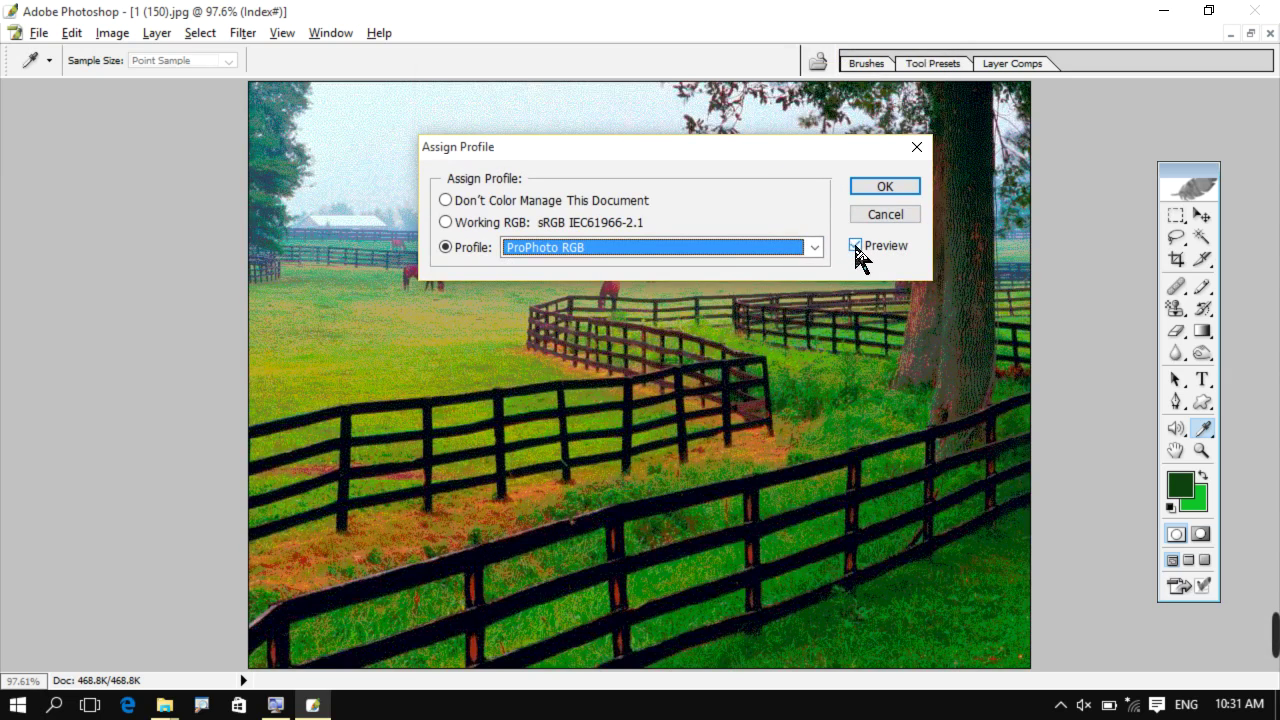
{"action": "left_click", "coordinate": [884, 214]}
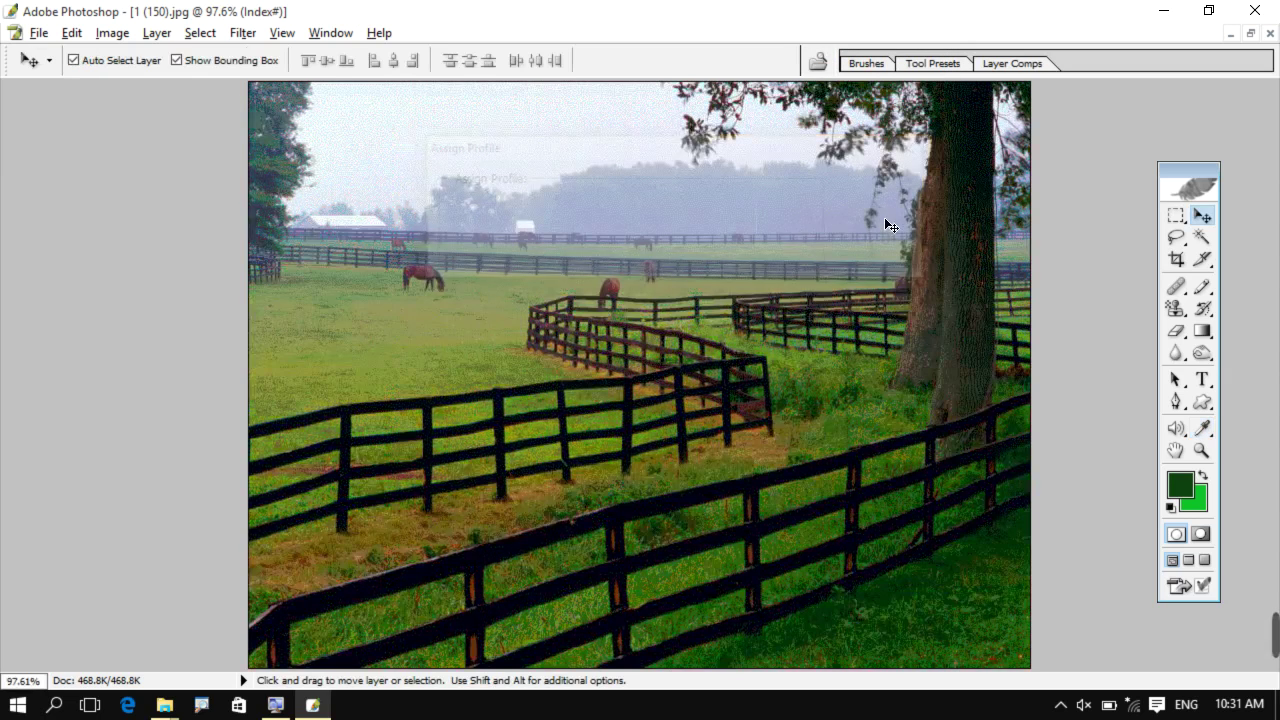
{"action": "left_click", "coordinate": [72, 40]}
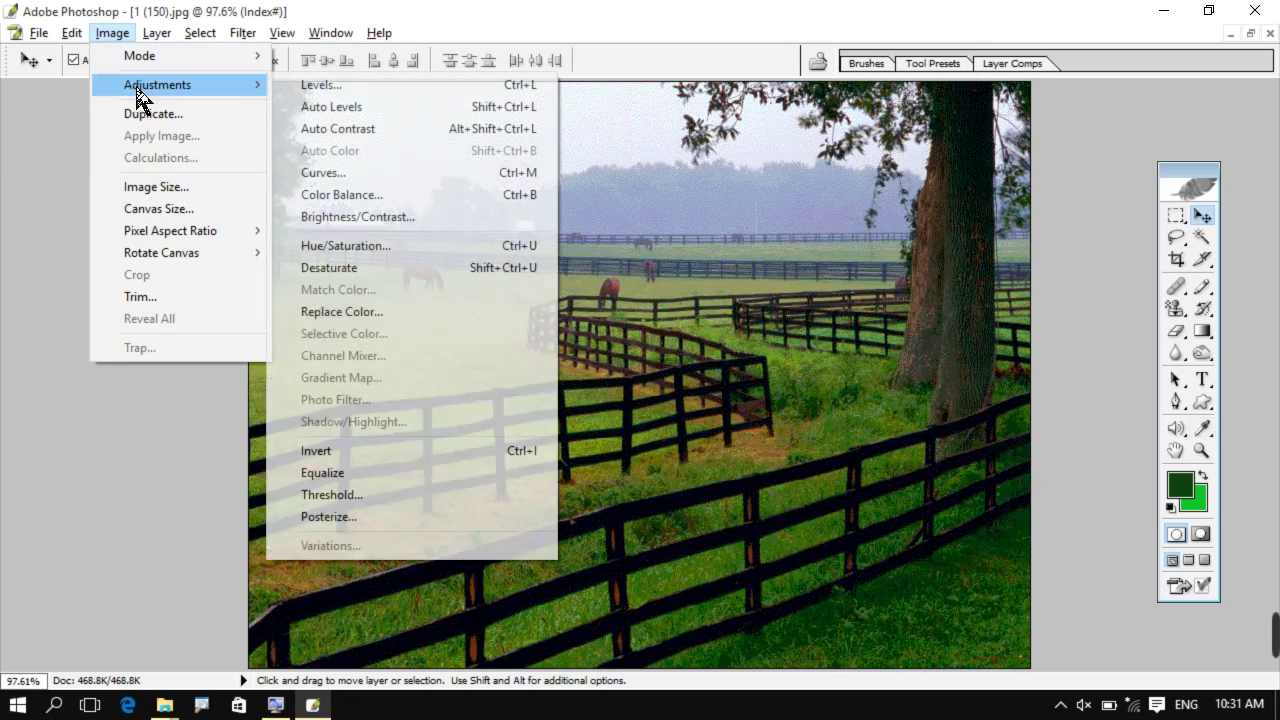
{"action": "mouse_move", "coordinate": [157, 85]}
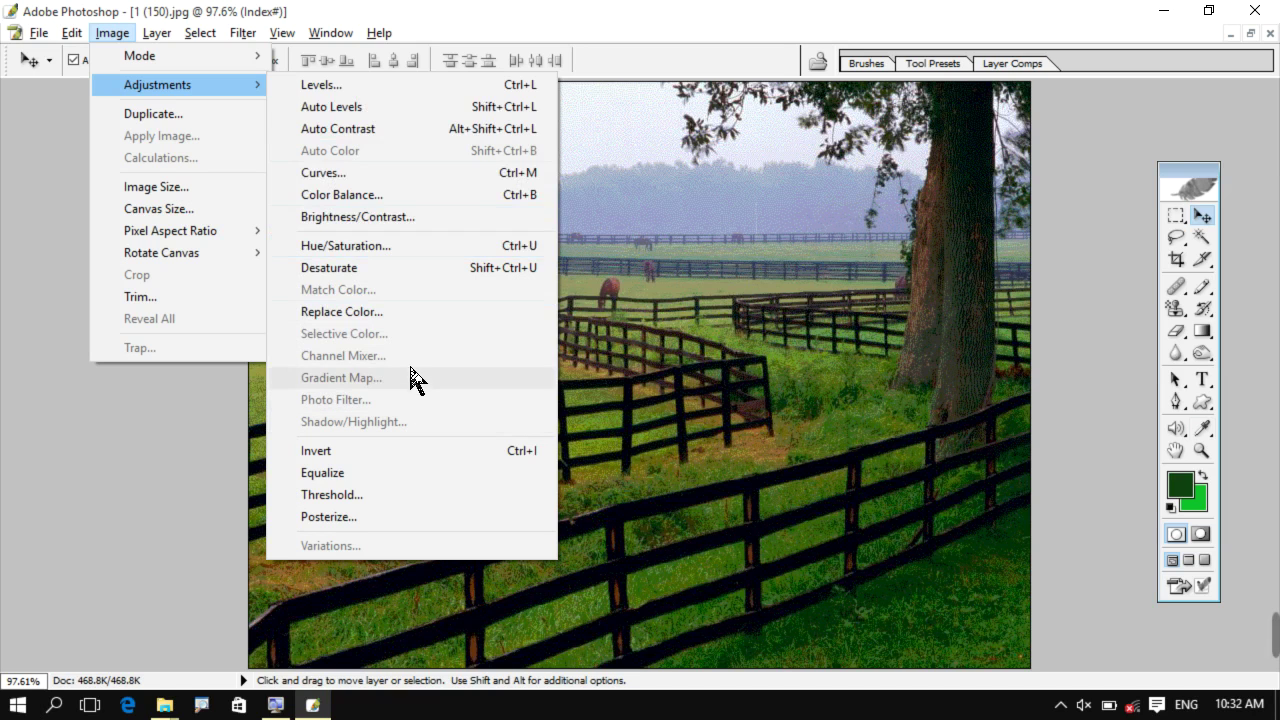
In Levels, drag the output highlight down to 50, then Alt-Reset output to 0 and 255.
{"action": "left_click", "coordinate": [417, 90]}
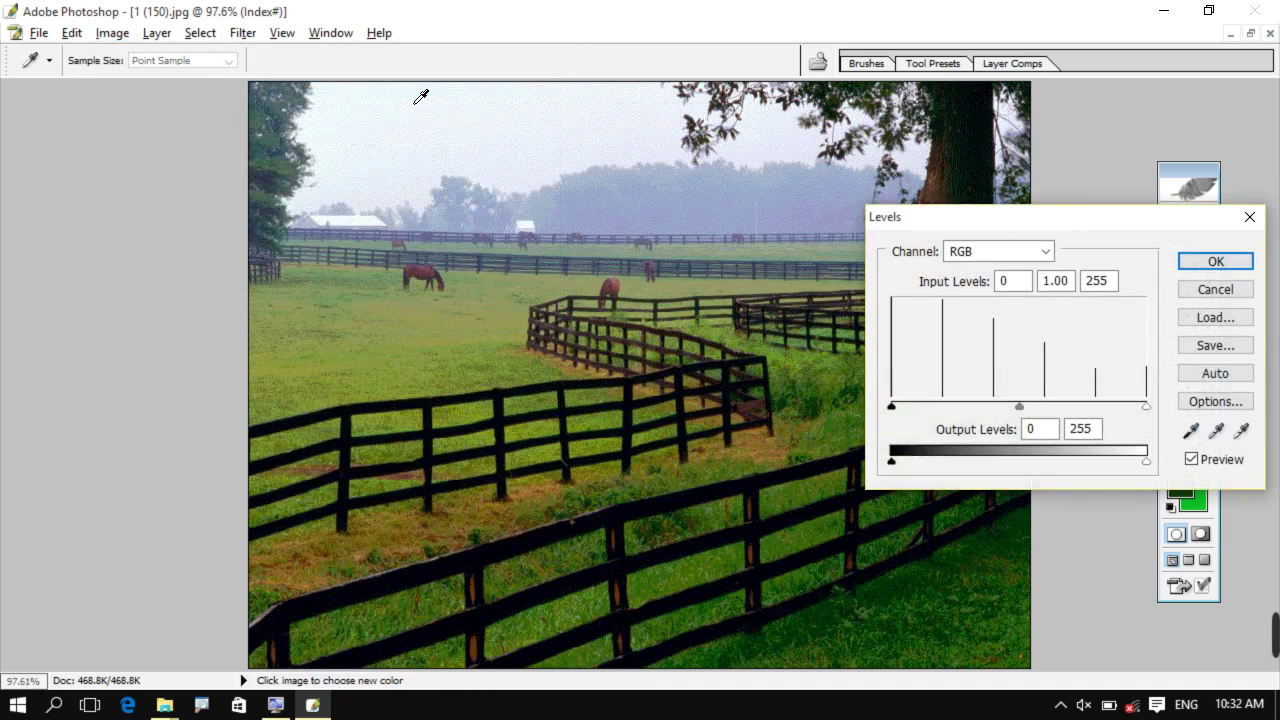
{"action": "mouse_move", "coordinate": [893, 465]}
{"action": "left_mouse_down"}
{"action": "mouse_move", "coordinate": [977, 472]}
{"action": "mouse_move", "coordinate": [894, 470]}
{"action": "left_mouse_up"}
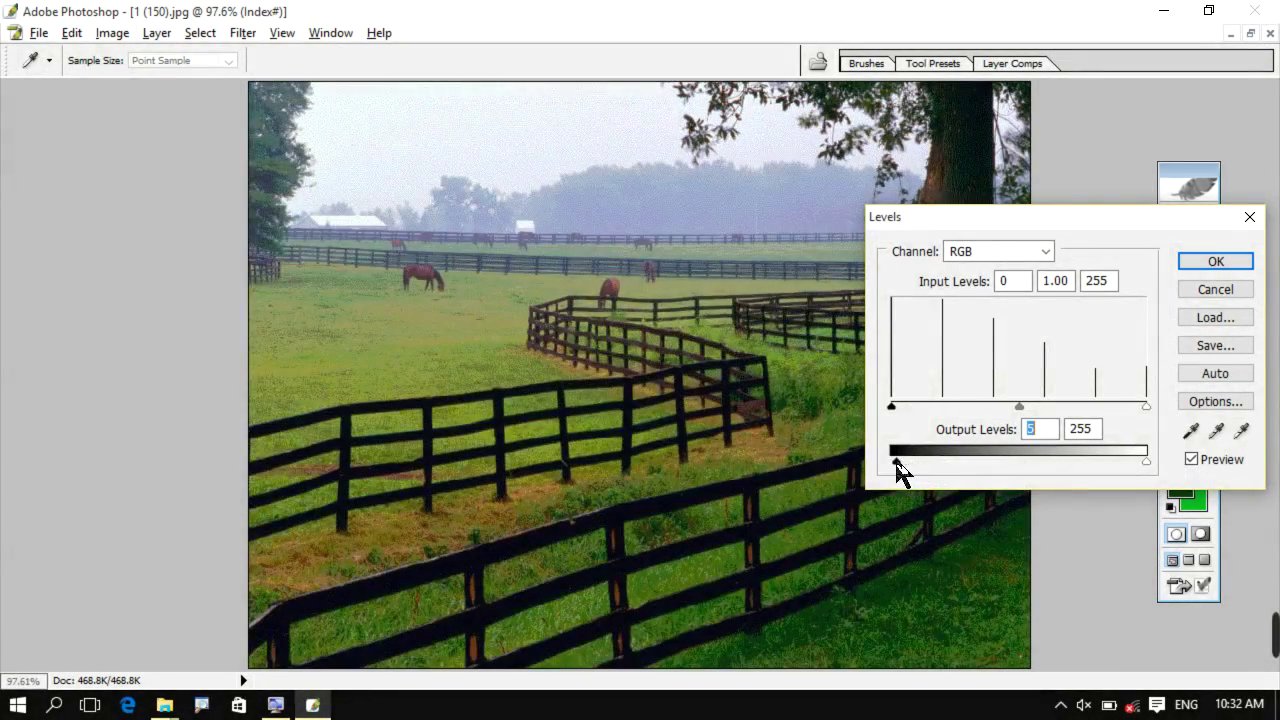
{"action": "left_click_drag", "start_coordinate": [1143, 462], "coordinate": [1101, 463]}
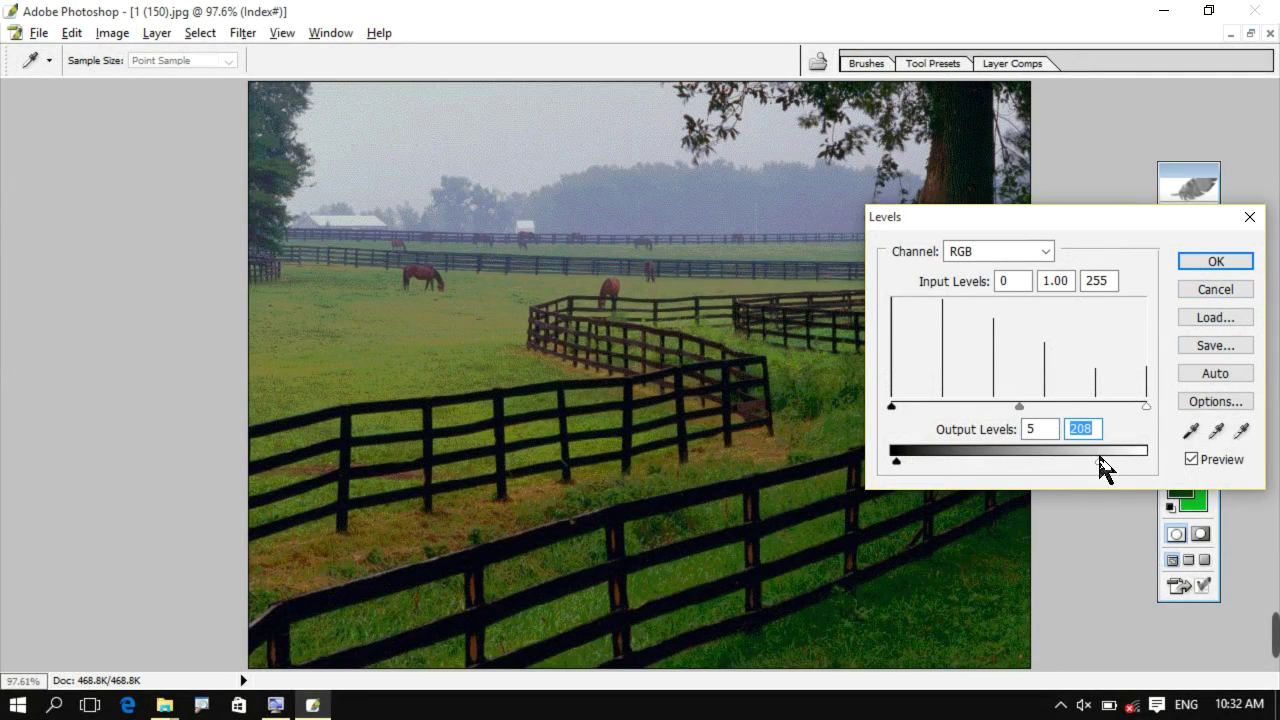
{"action": "left_click_drag", "start_coordinate": [1100, 463], "coordinate": [941, 462]}
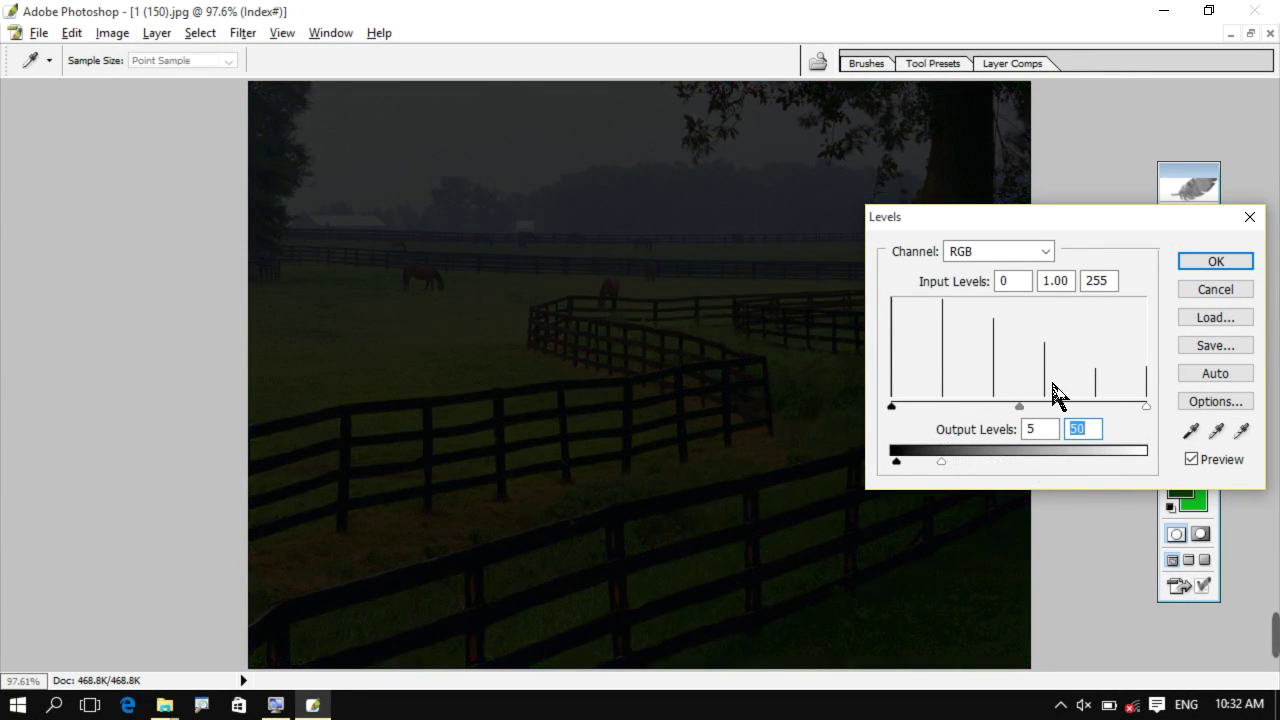
{"action": "key", "text": "alt"}
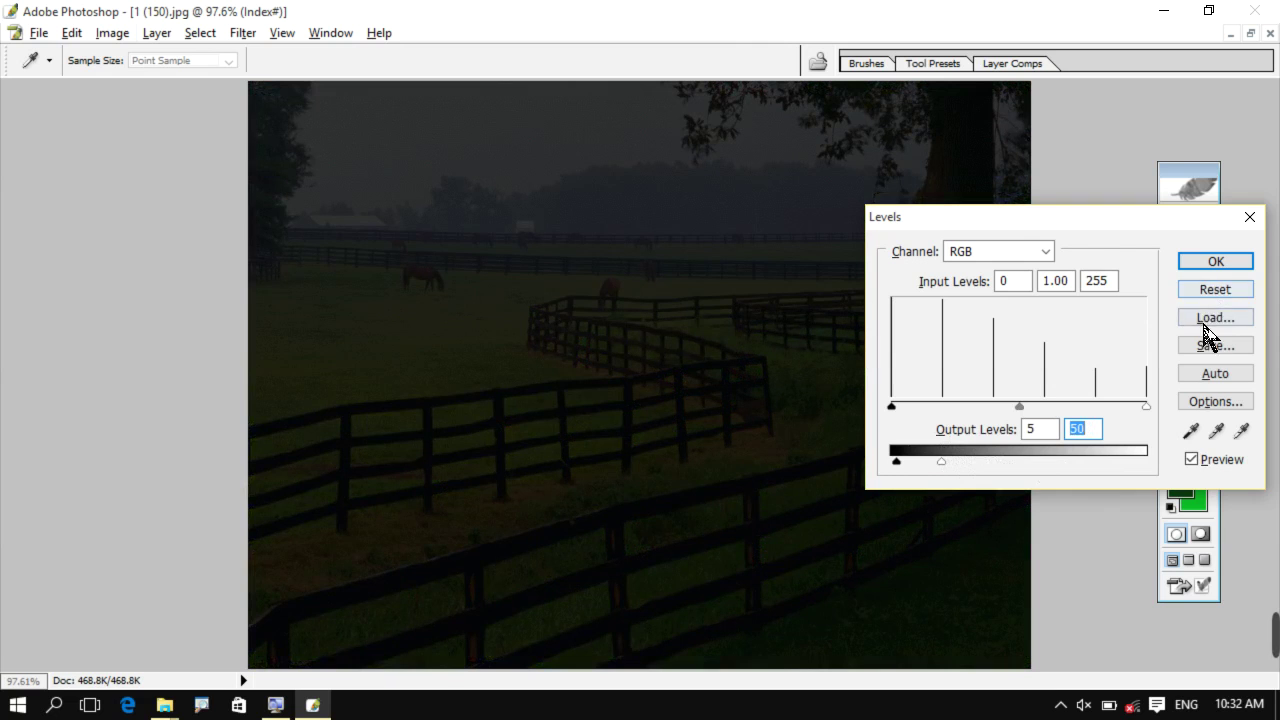
{"action": "left_click", "coordinate": [1213, 292], "text": "alt"}
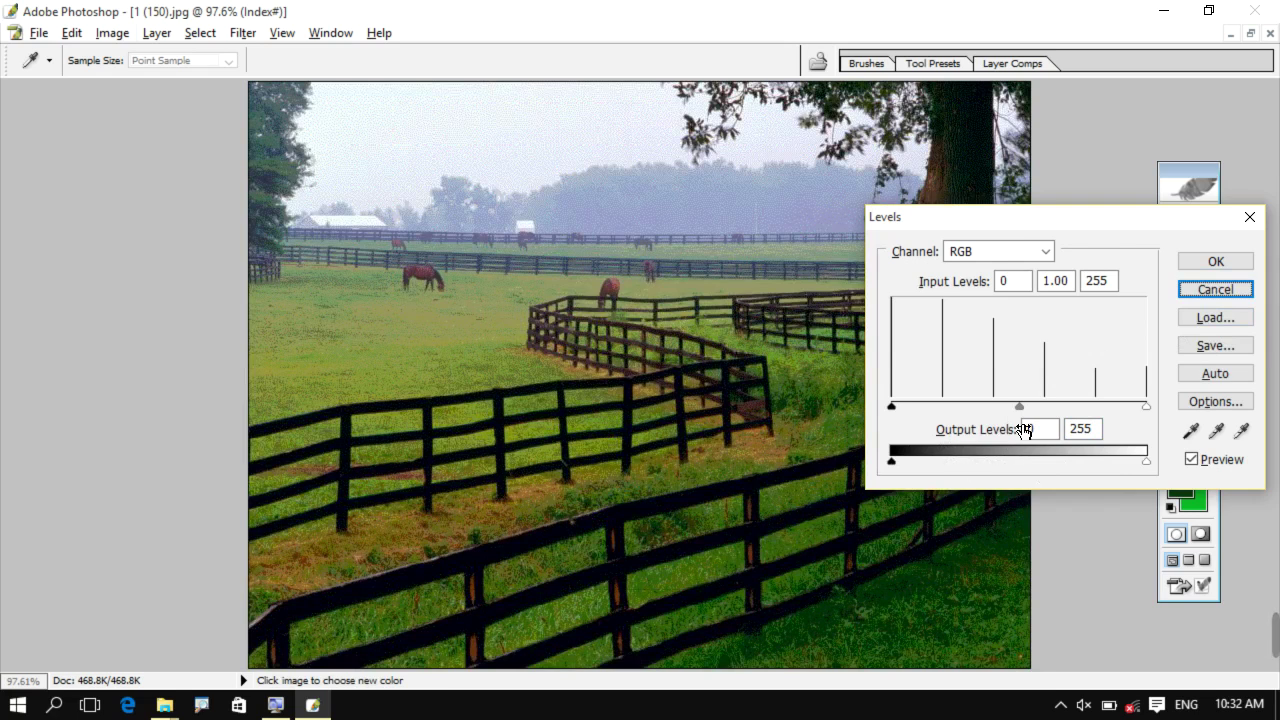
{"action": "left_click", "coordinate": [1047, 256]}
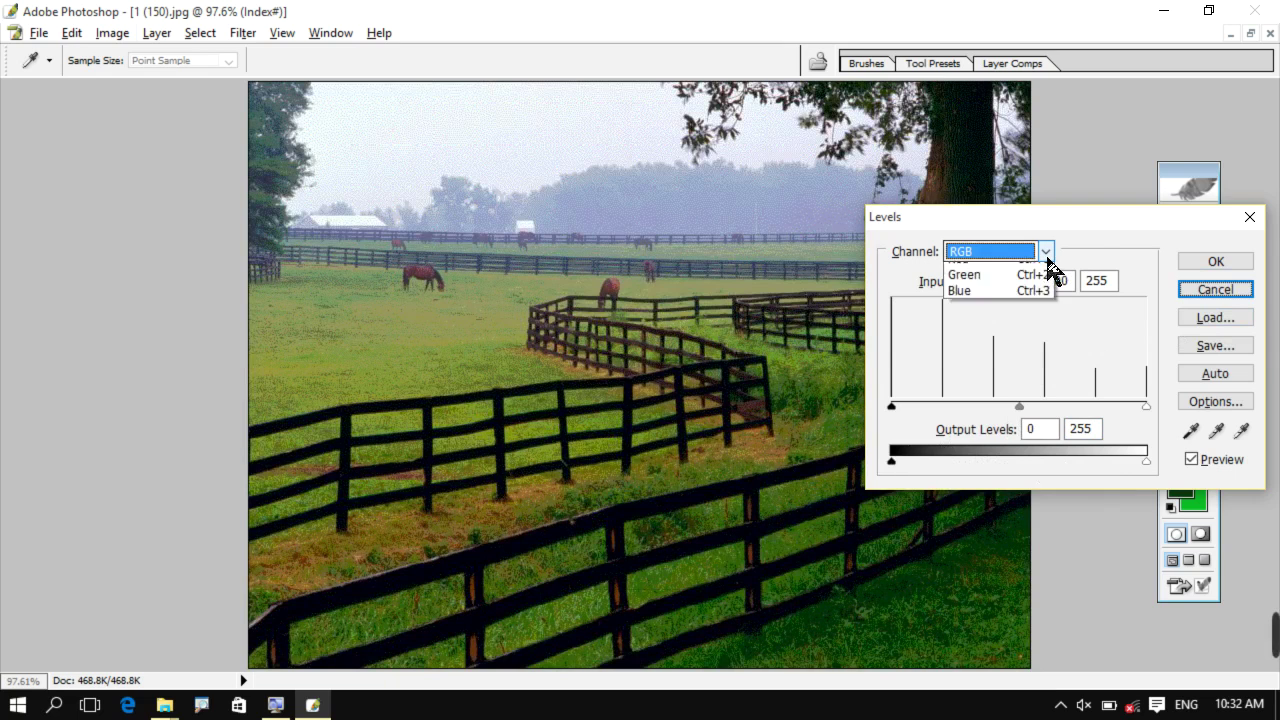
{"action": "left_click", "coordinate": [1046, 256]}
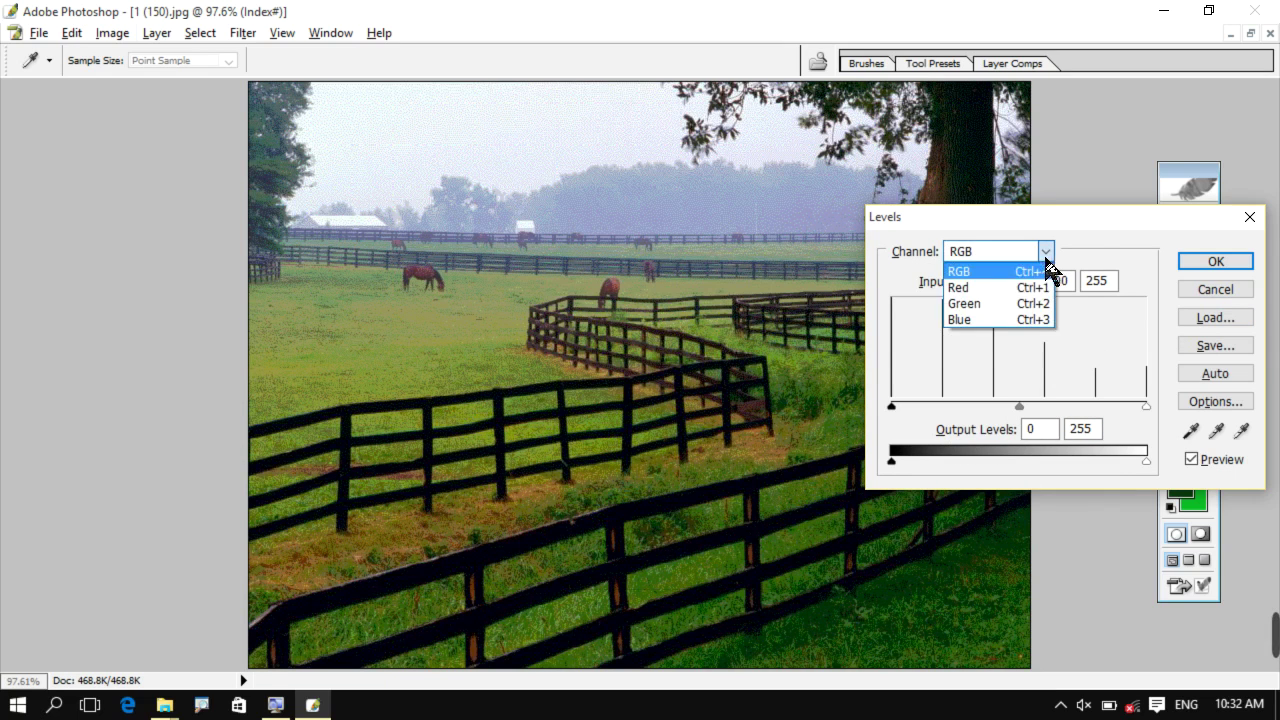
{"action": "left_click", "coordinate": [975, 304]}
{"action": "mouse_move", "coordinate": [1145, 461]}
{"action": "left_mouse_down"}
{"action": "mouse_move", "coordinate": [980, 466]}
{"action": "mouse_move", "coordinate": [1146, 463]}
{"action": "left_mouse_up"}
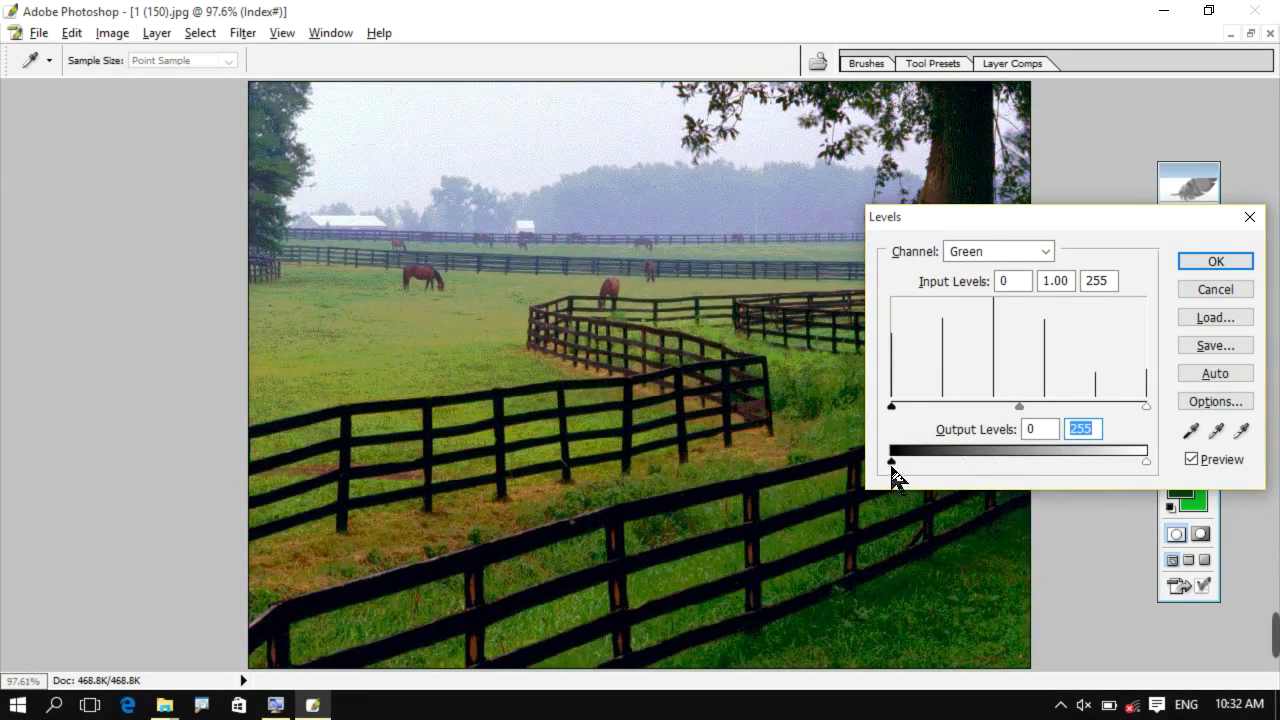
{"action": "mouse_move", "coordinate": [893, 466]}
{"action": "left_mouse_down"}
{"action": "mouse_move", "coordinate": [1069, 466]}
{"action": "mouse_move", "coordinate": [941, 467]}
{"action": "mouse_move", "coordinate": [1069, 477]}
{"action": "mouse_move", "coordinate": [760, 460]}
{"action": "left_mouse_up"}
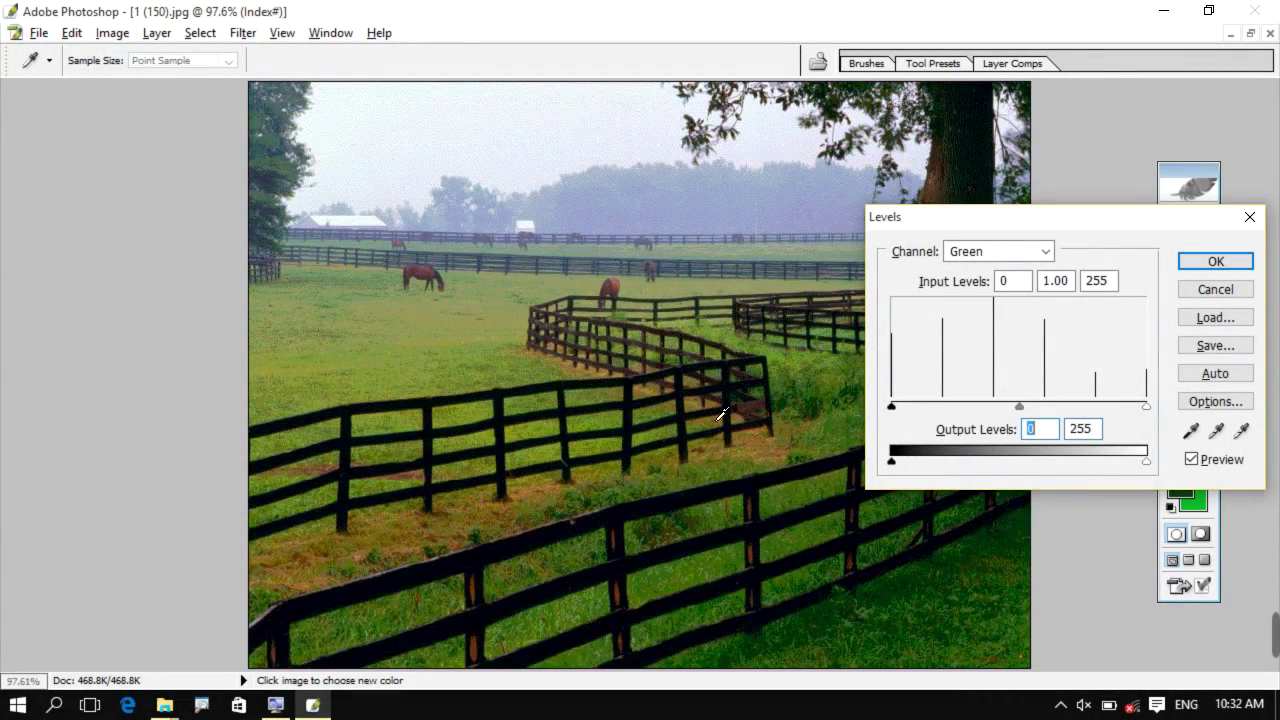
{"action": "left_click", "coordinate": [978, 252]}
{"action": "left_click", "coordinate": [961, 272]}
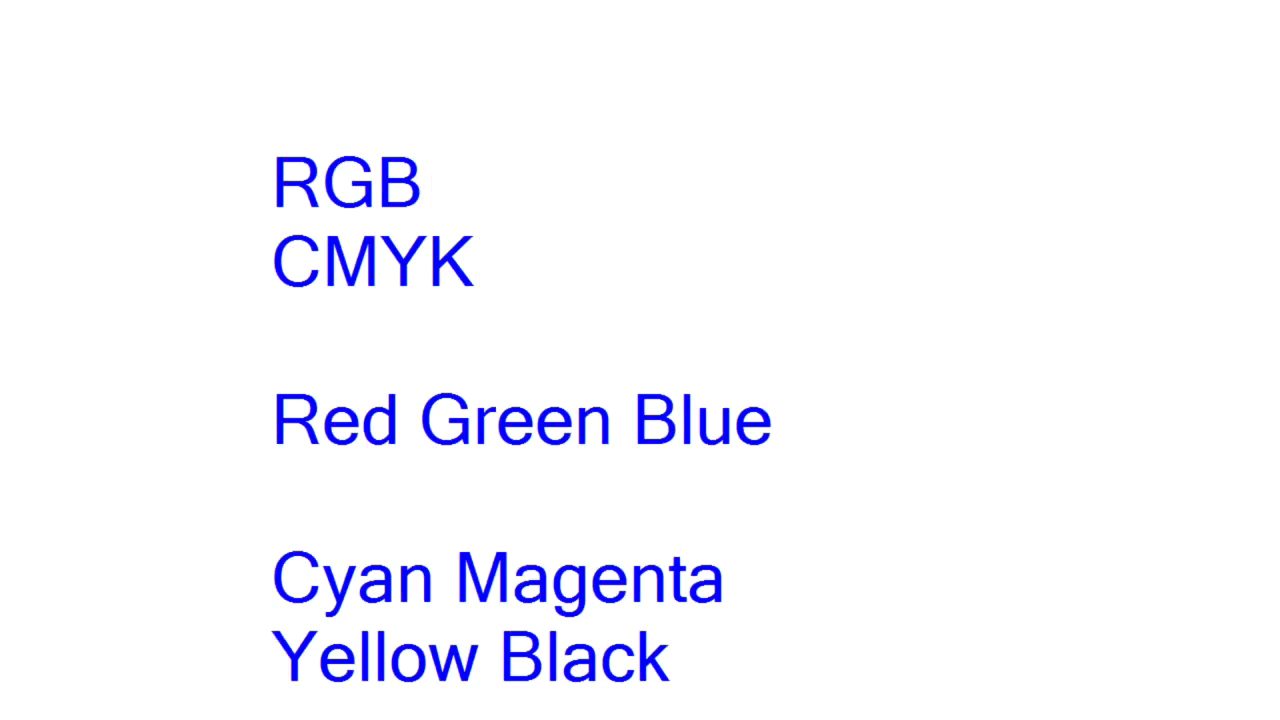
Circle the Cyan Magenta Yellow Black names and tick Cyan, Magenta and Yellow.
{"action": "mouse_move", "coordinate": [316, 497]}
{"action": "left_mouse_down"}
{"action": "mouse_move", "coordinate": [258, 704]}
{"action": "mouse_move", "coordinate": [656, 702]}
{"action": "mouse_move", "coordinate": [690, 548]}
{"action": "mouse_move", "coordinate": [284, 522]}
{"action": "left_mouse_up"}
{"action": "left_click_drag", "start_coordinate": [367, 566], "coordinate": [383, 506]}
{"action": "left_click_drag", "start_coordinate": [506, 552], "coordinate": [536, 510]}
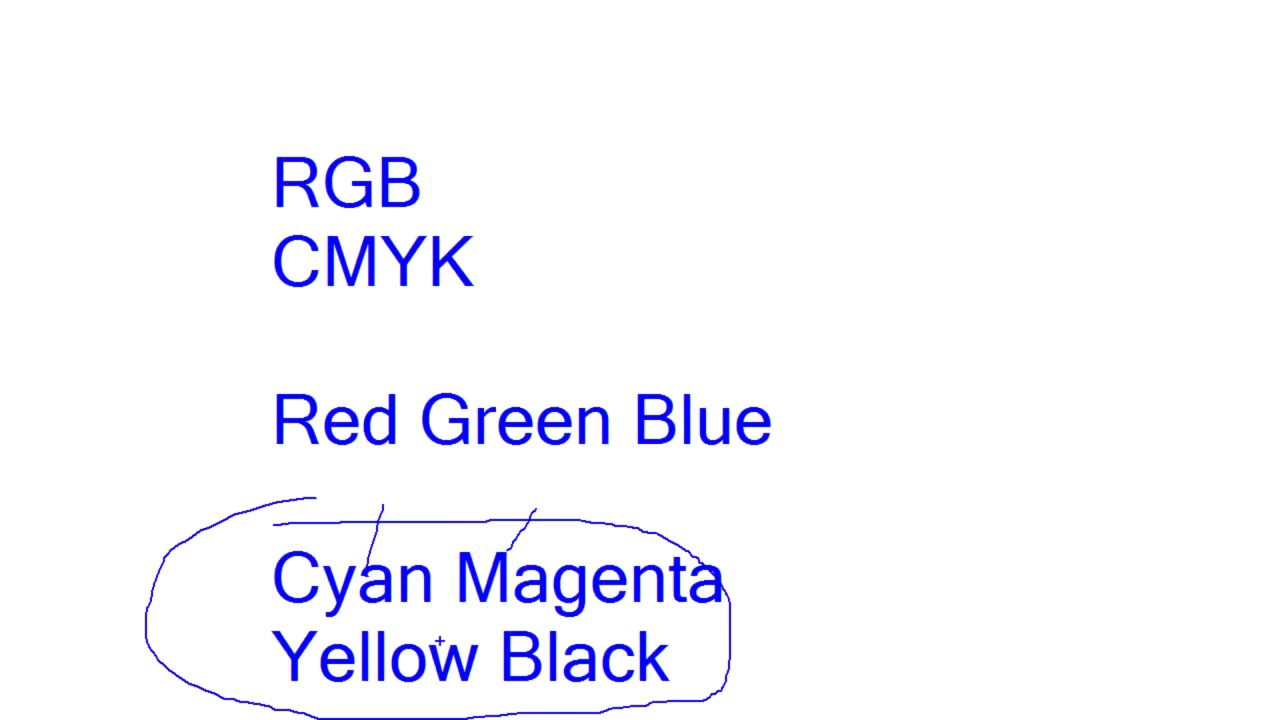
{"action": "left_click_drag", "start_coordinate": [434, 644], "coordinate": [452, 602]}
Draw an arrow right from RGB and add handwritten note strokes beside it.
{"action": "left_click_drag", "start_coordinate": [472, 181], "coordinate": [710, 160]}
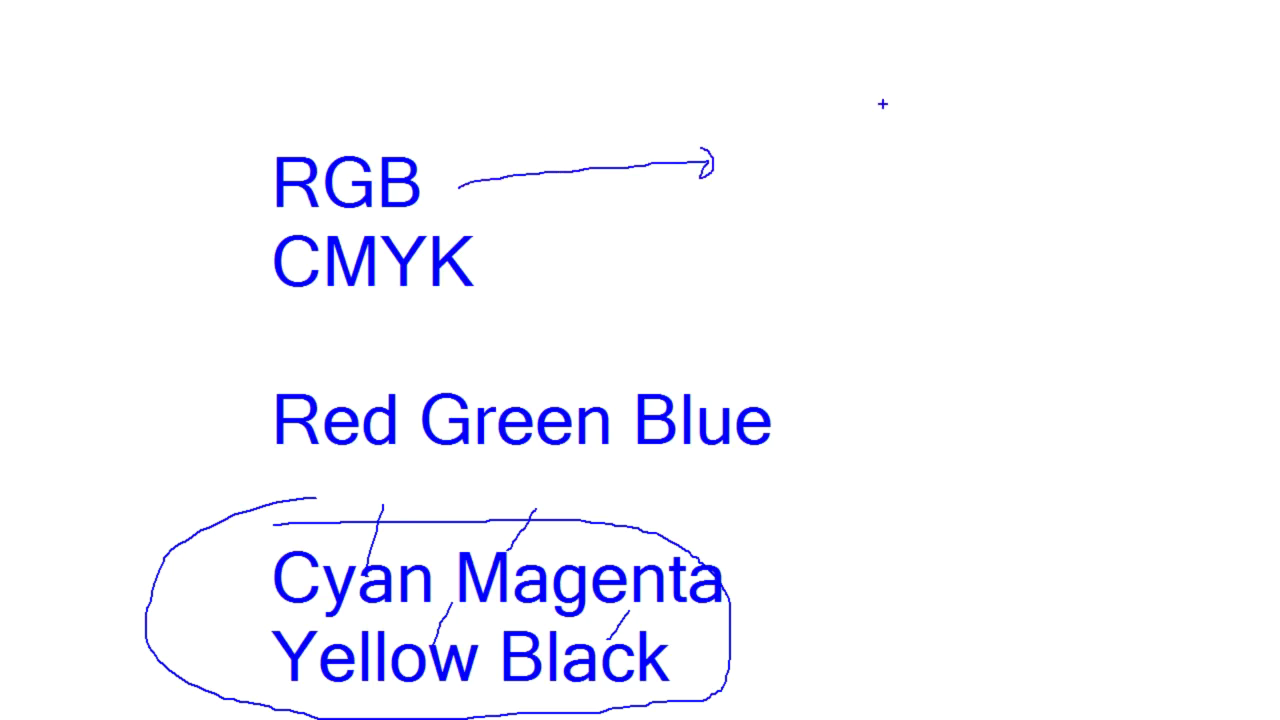
{"action": "left_click_drag", "start_coordinate": [978, 78], "coordinate": [1010, 102]}
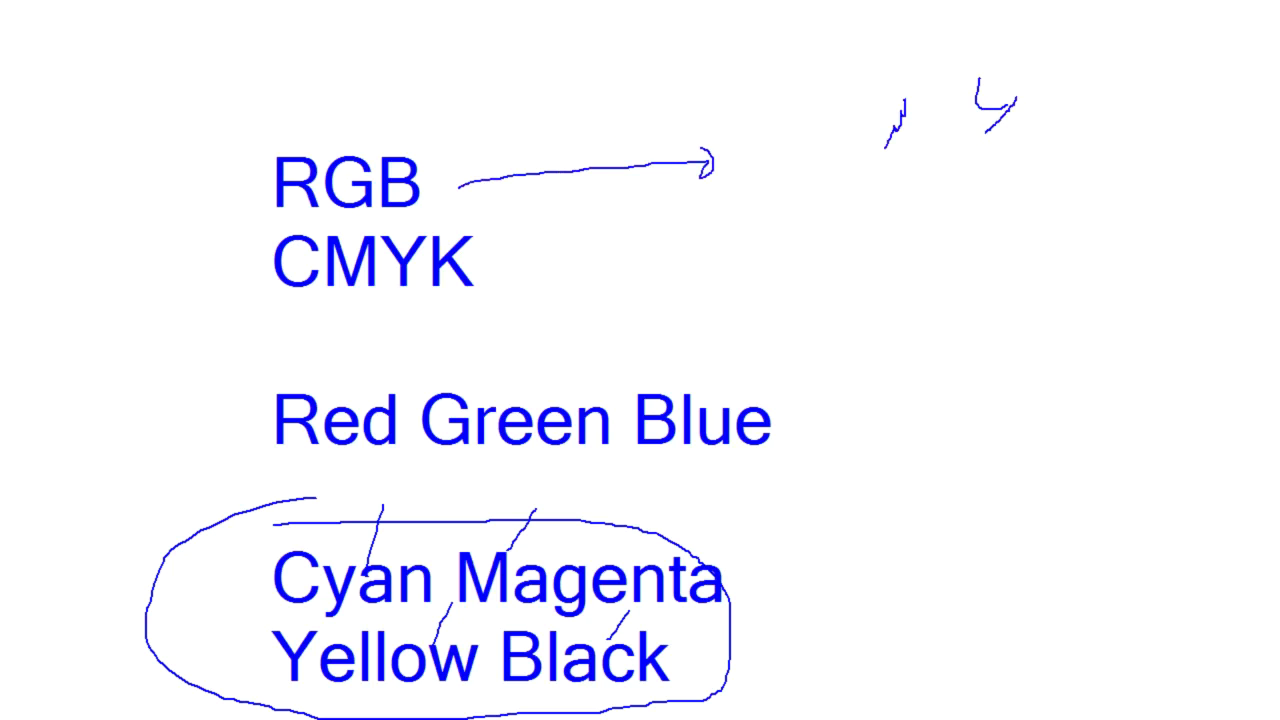
{"action": "left_click_drag", "start_coordinate": [884, 148], "coordinate": [878, 204]}
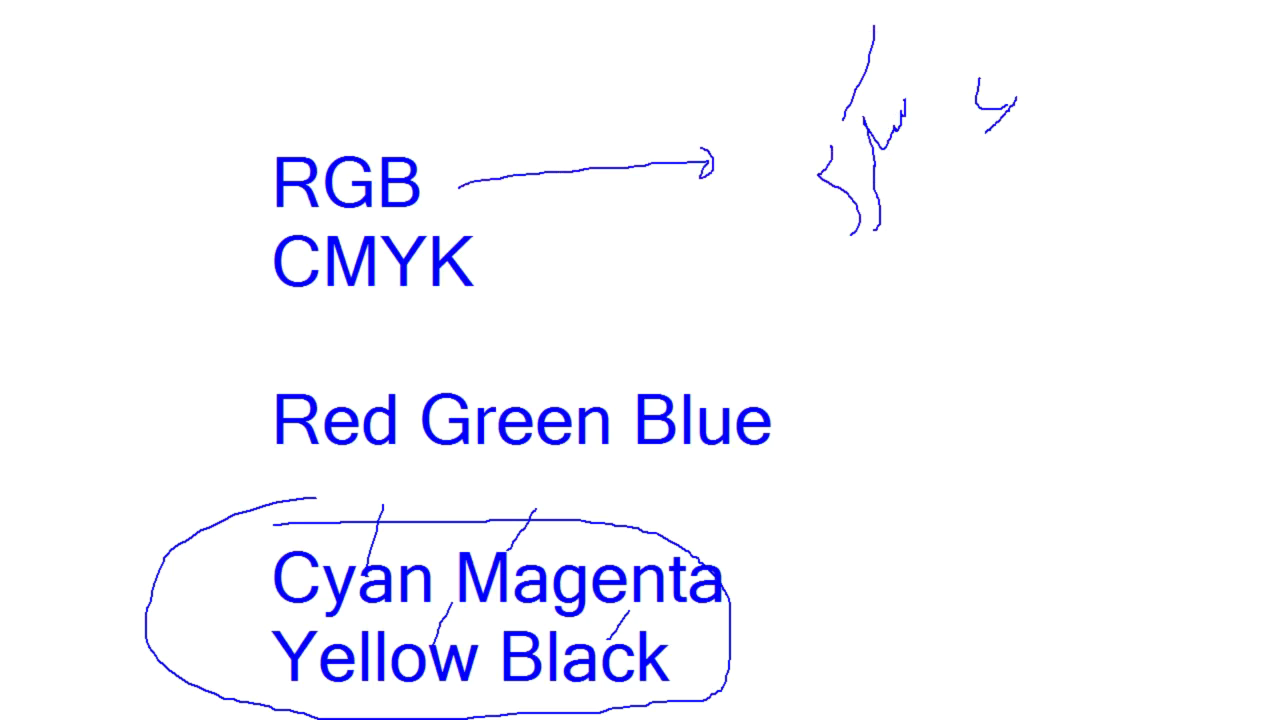
{"action": "left_click_drag", "start_coordinate": [851, 234], "coordinate": [768, 200]}
{"action": "left_click_drag", "start_coordinate": [525, 284], "coordinate": [858, 353]}
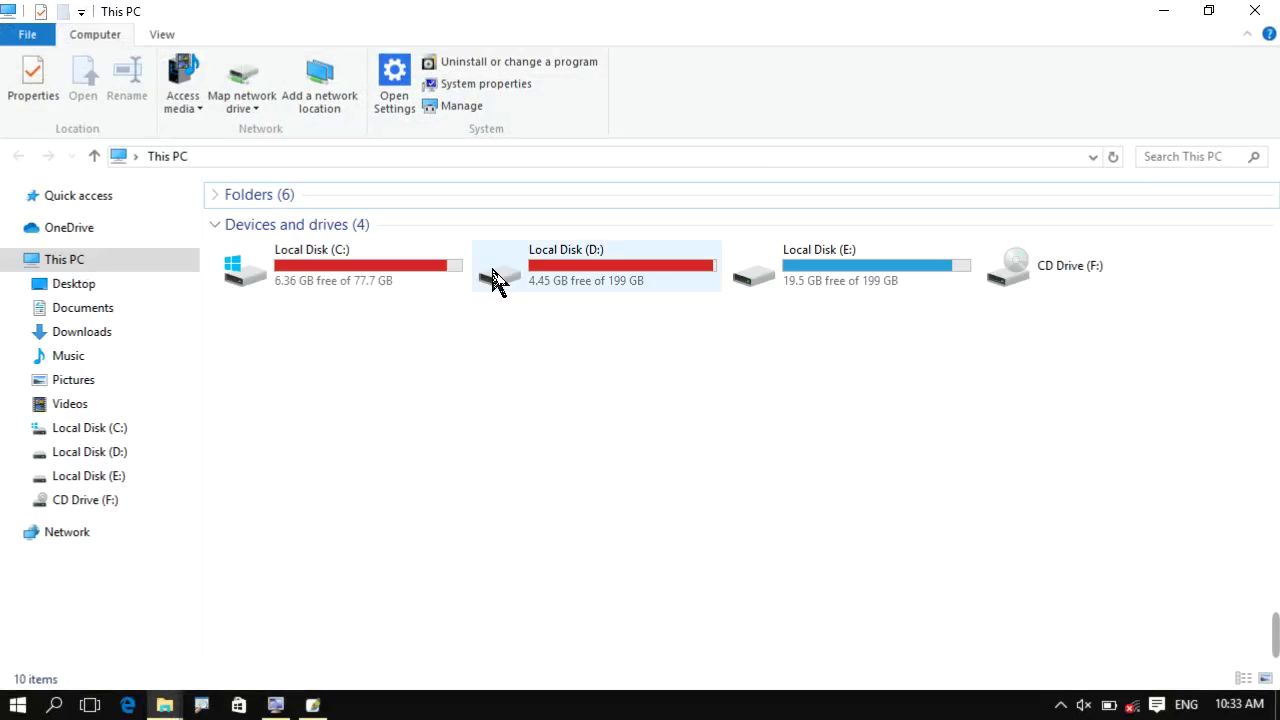
Navigate to D:\Graphic\Srak Data\Photoshop PS Design in File Explorer.
{"action": "double_click", "coordinate": [493, 279]}
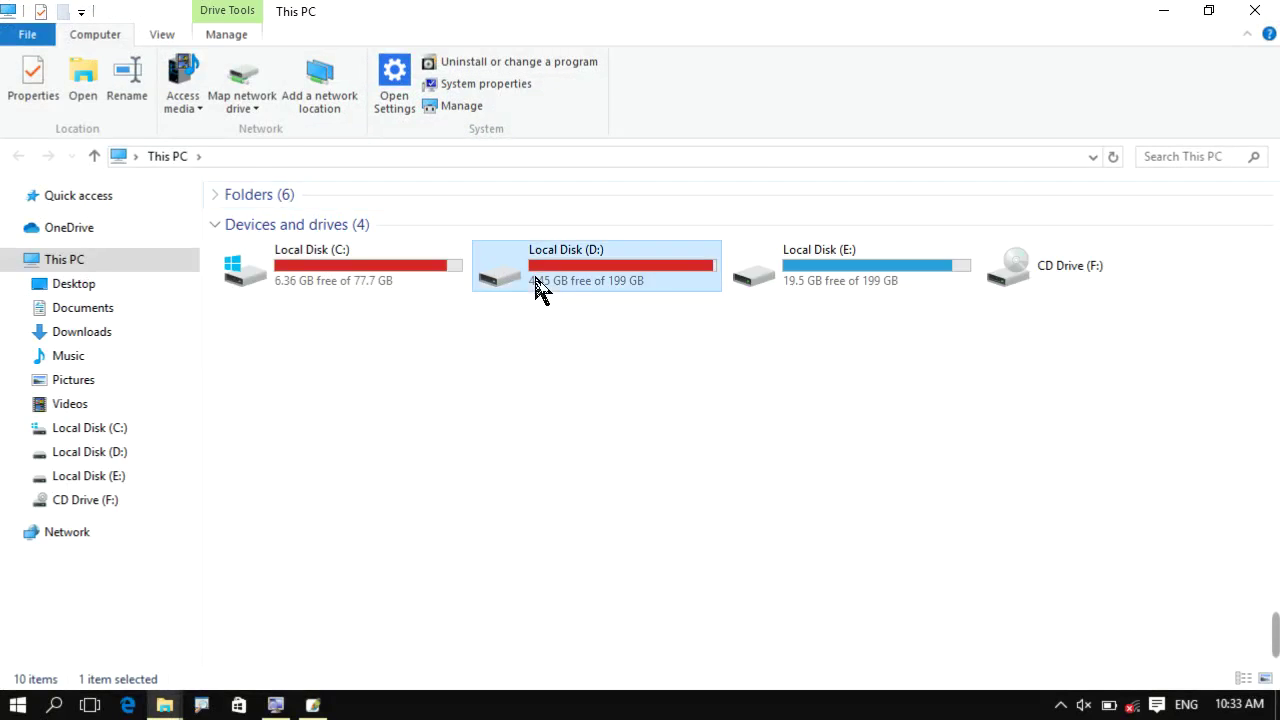
{"action": "double_click", "coordinate": [486, 357]}
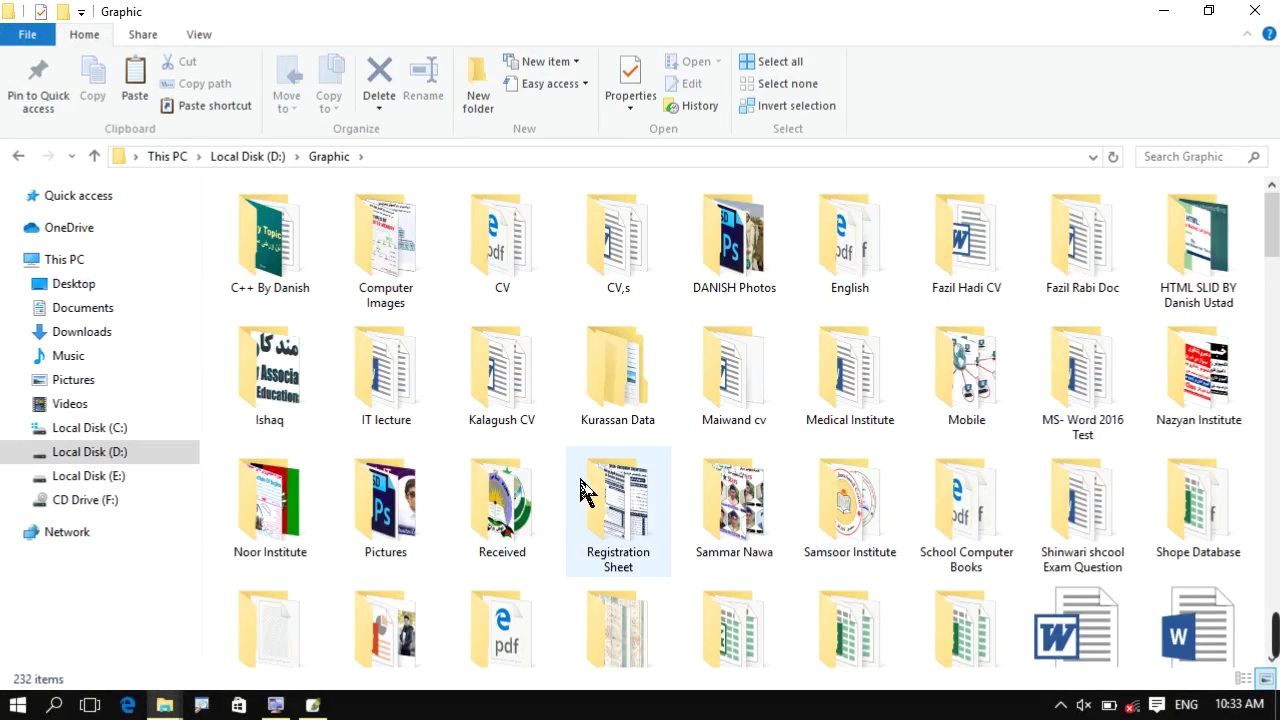
{"action": "scroll", "coordinate": [1105, 535], "scroll_direction": "down", "scroll_amount": 2}
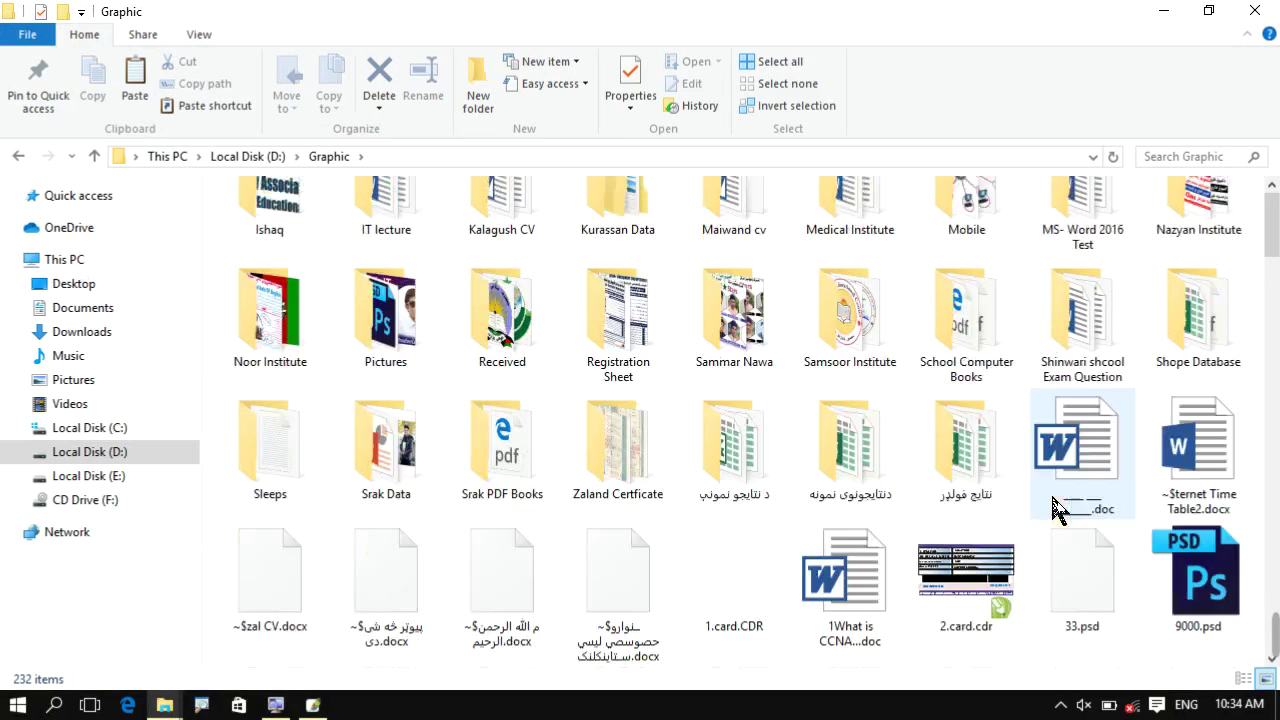
{"action": "double_click", "coordinate": [480, 430]}
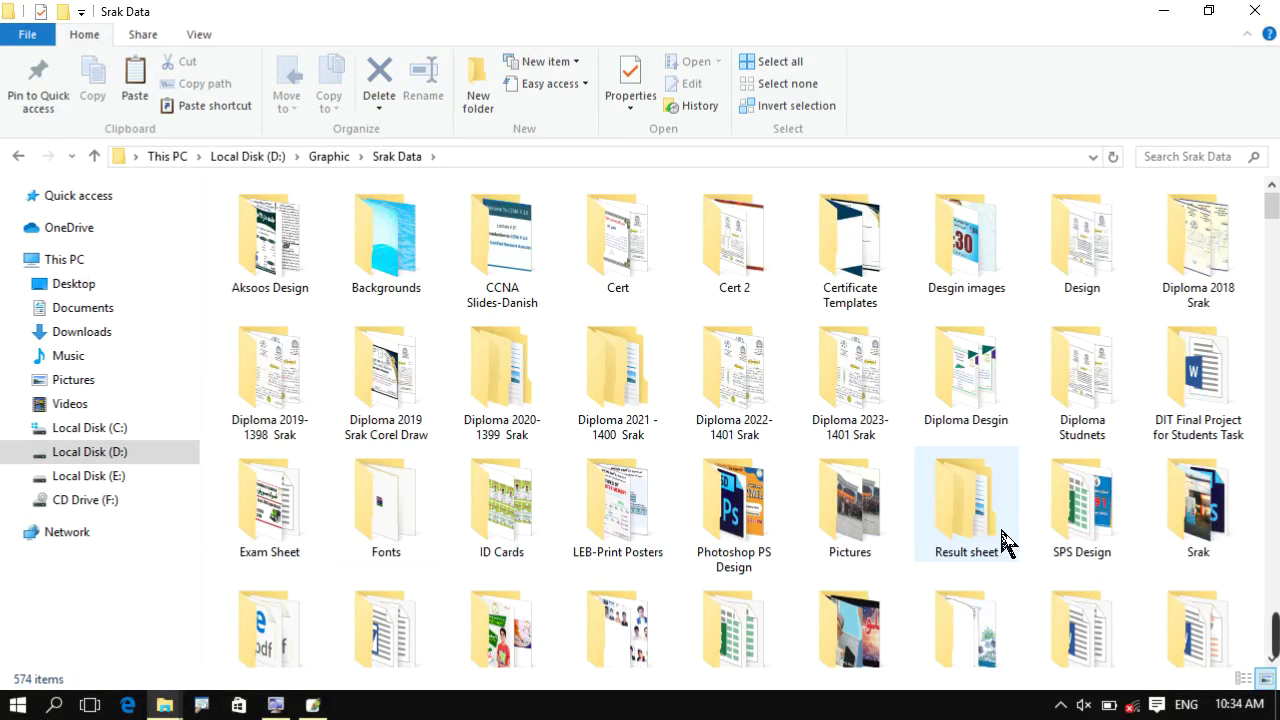
{"action": "double_click", "coordinate": [718, 528]}
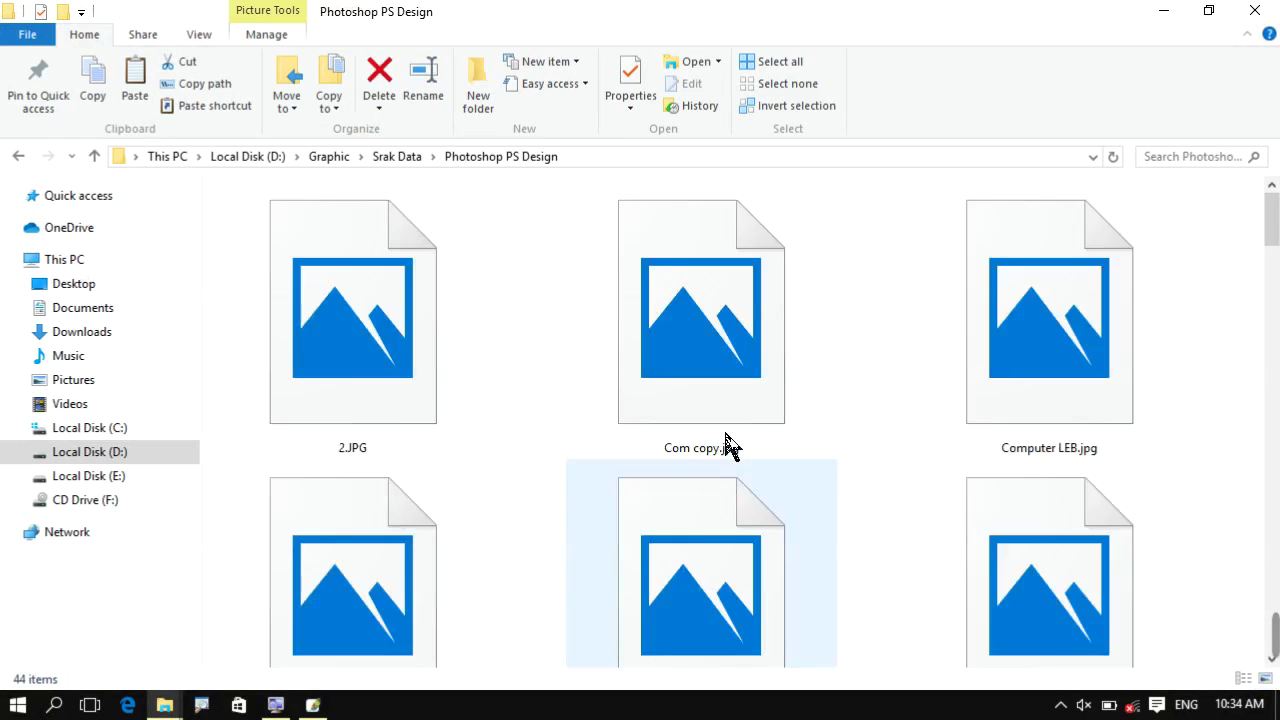
{"action": "scroll", "coordinate": [708, 392], "scroll_direction": "down", "scroll_amount": 5}
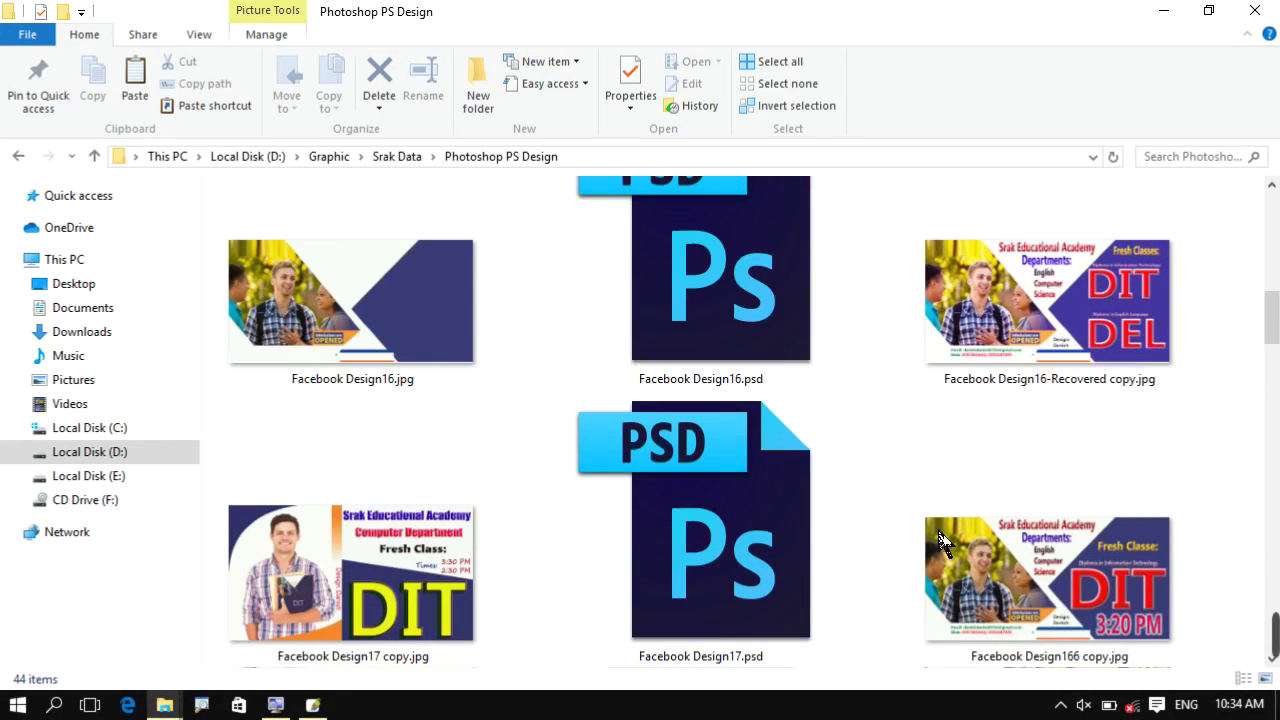
Preview Facebook Design166 copy.jpg and Poster 2 copy.jpg, closing each.
{"action": "double_click", "coordinate": [1090, 570]}
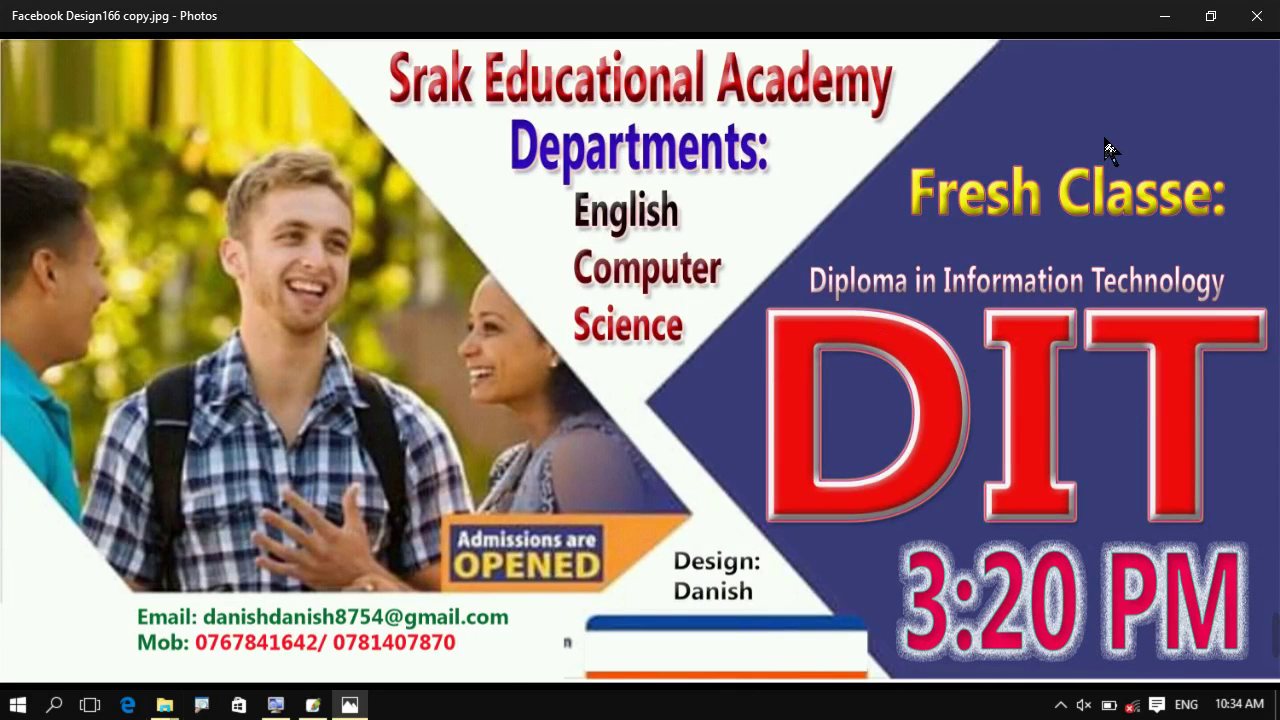
{"action": "mouse_move", "coordinate": [1256, 16]}
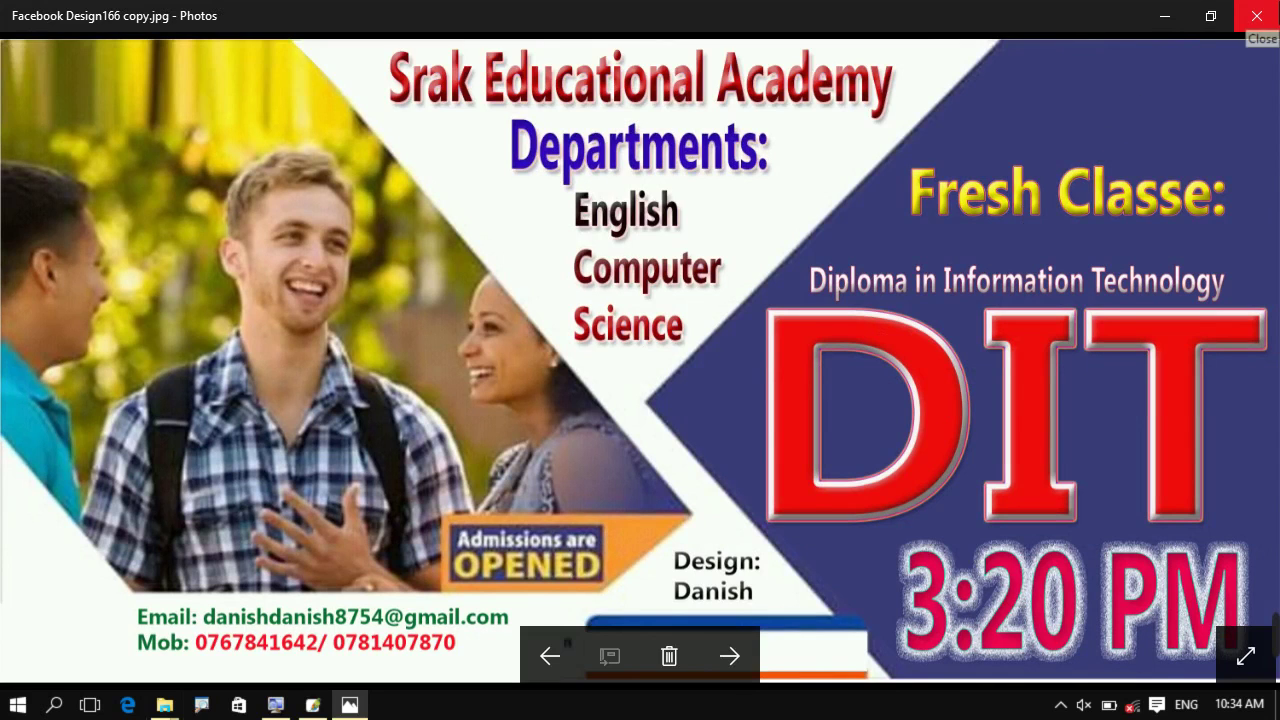
{"action": "left_click", "coordinate": [1256, 15]}
{"action": "scroll", "coordinate": [800, 450], "scroll_direction": "down", "scroll_amount": 5}
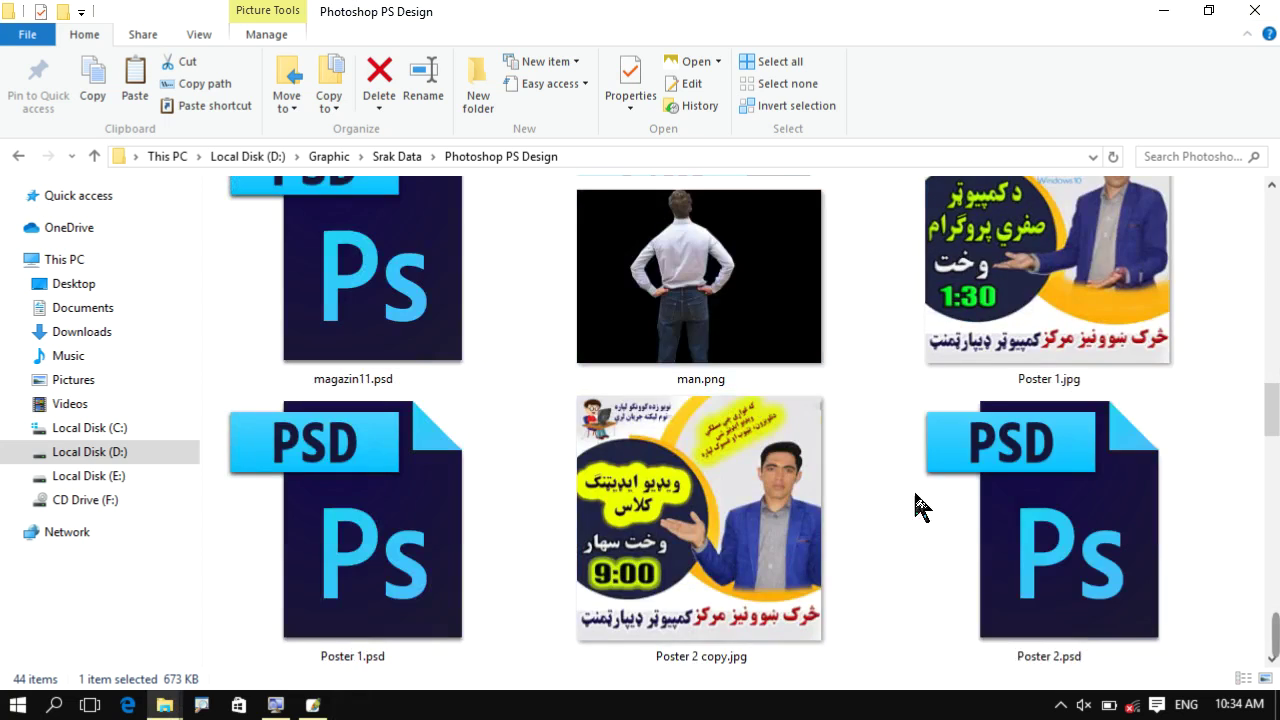
{"action": "double_click", "coordinate": [702, 520]}
{"action": "mouse_move", "coordinate": [706, 503]}
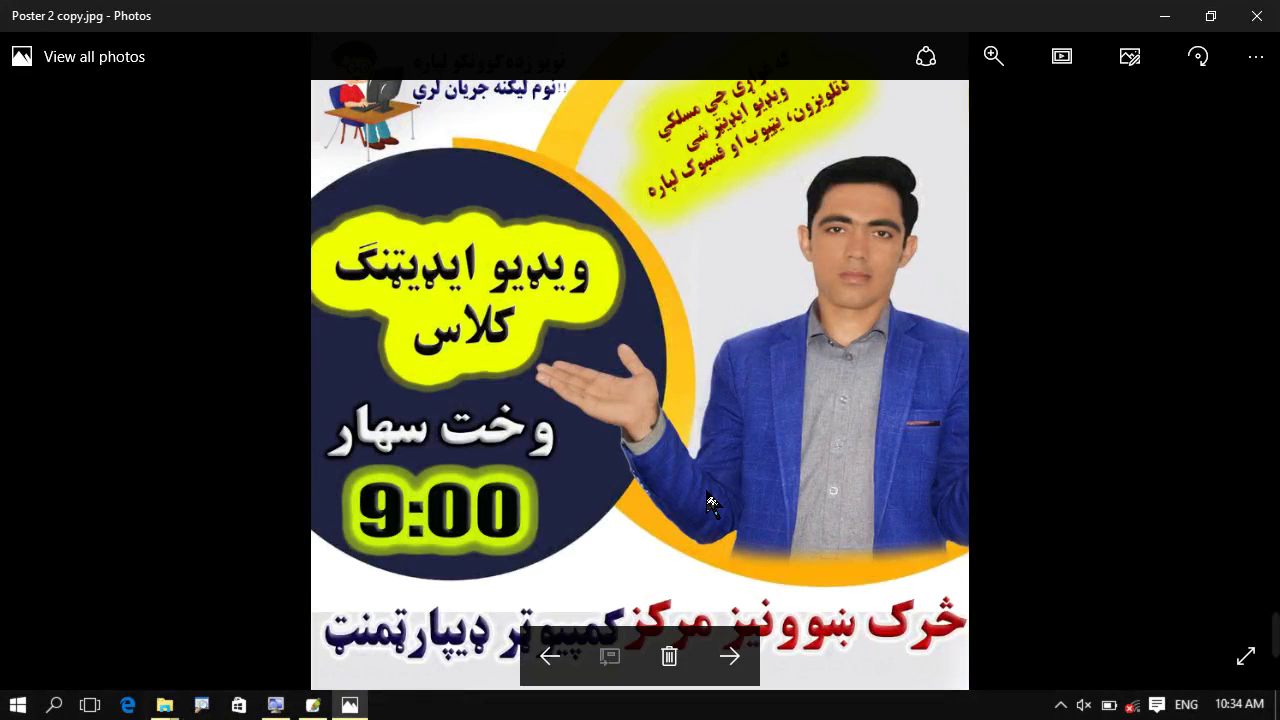
{"action": "left_click", "coordinate": [1256, 15]}
{"action": "scroll", "coordinate": [1097, 434], "scroll_direction": "down", "scroll_amount": 5}
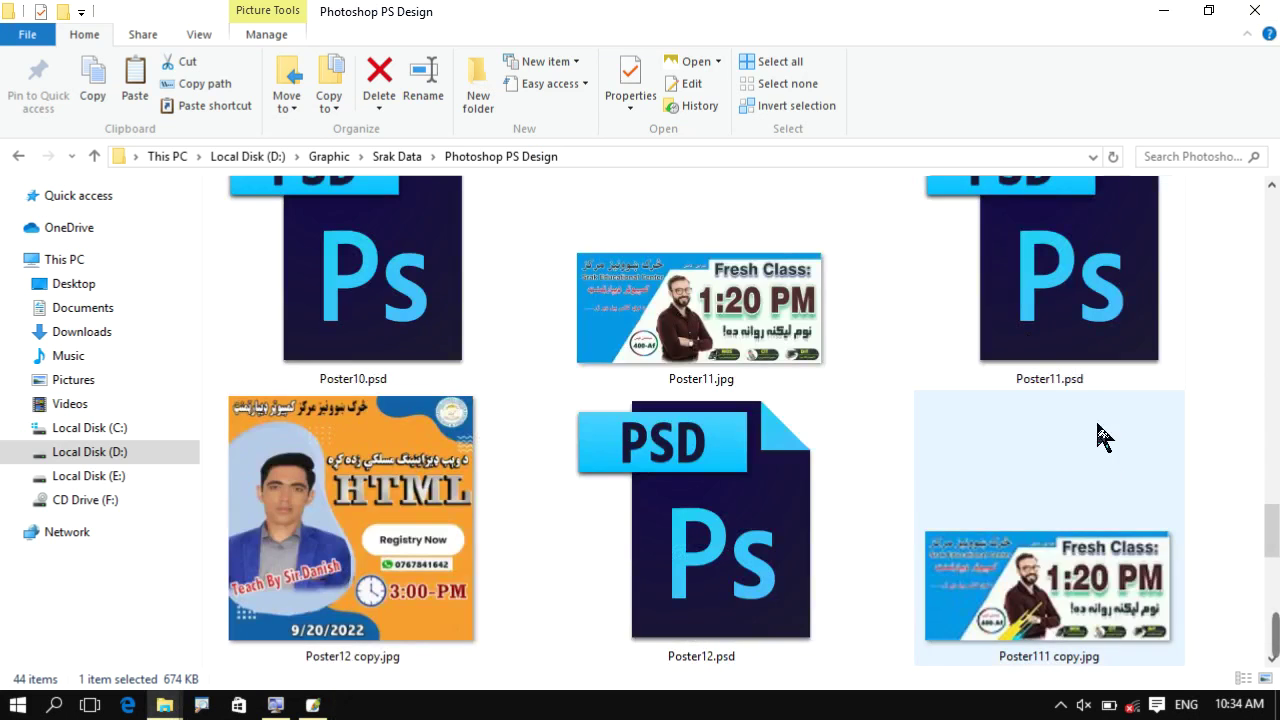
Preview Poster12 copy.jpg and Poster111 copy.jpg, then minimize Explorer back to Photoshop.
{"action": "left_click", "coordinate": [345, 540]}
{"action": "double_click", "coordinate": [345, 540]}
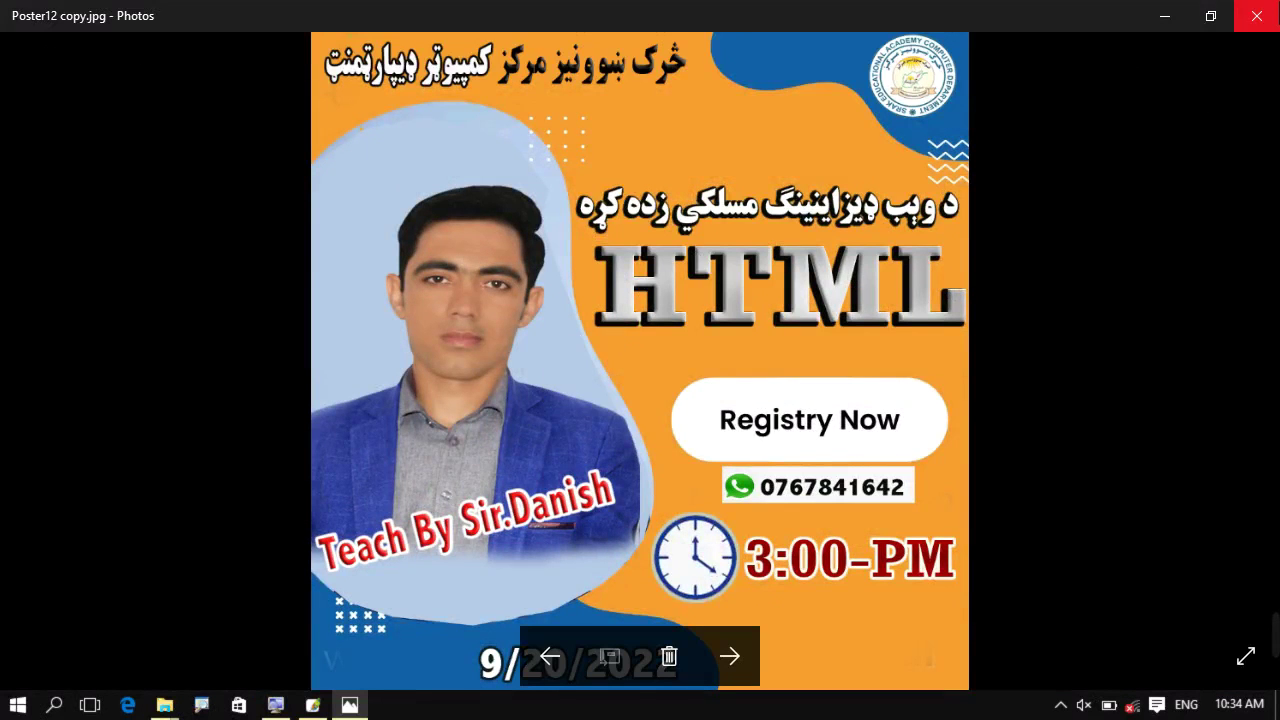
{"action": "left_click", "coordinate": [1256, 15]}
{"action": "double_click", "coordinate": [941, 484]}
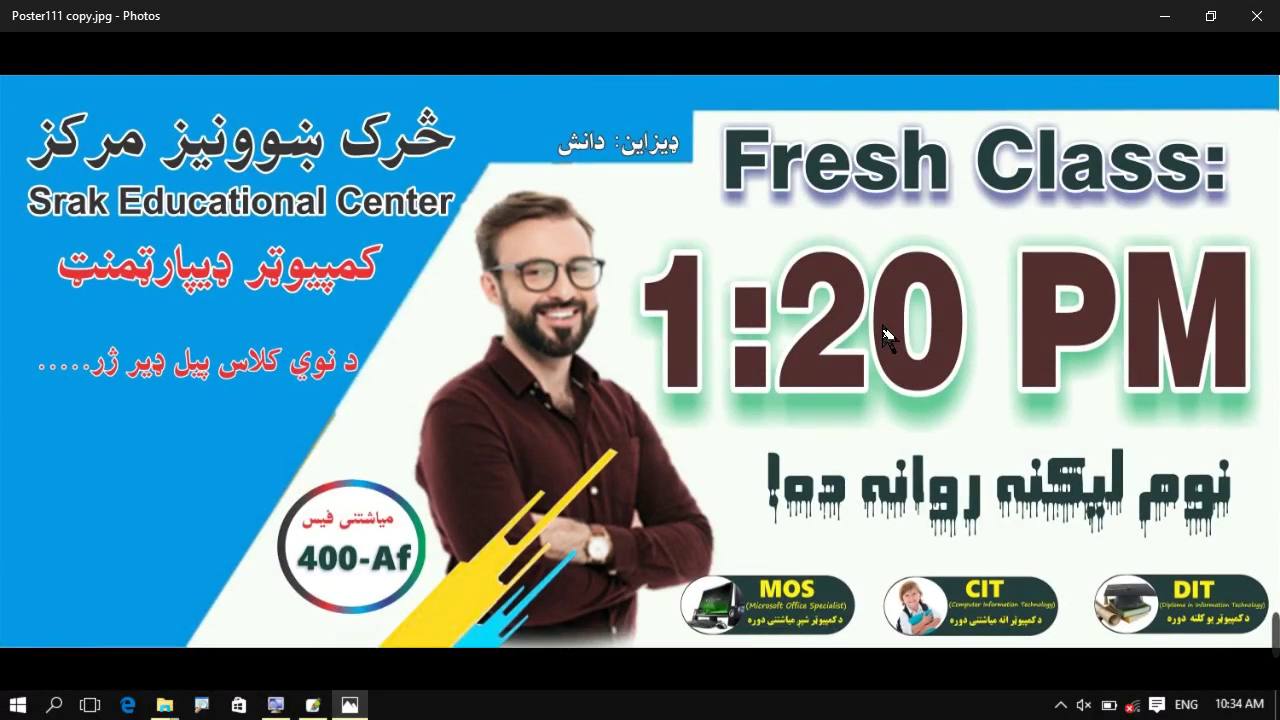
{"action": "left_click", "coordinate": [1268, 15]}
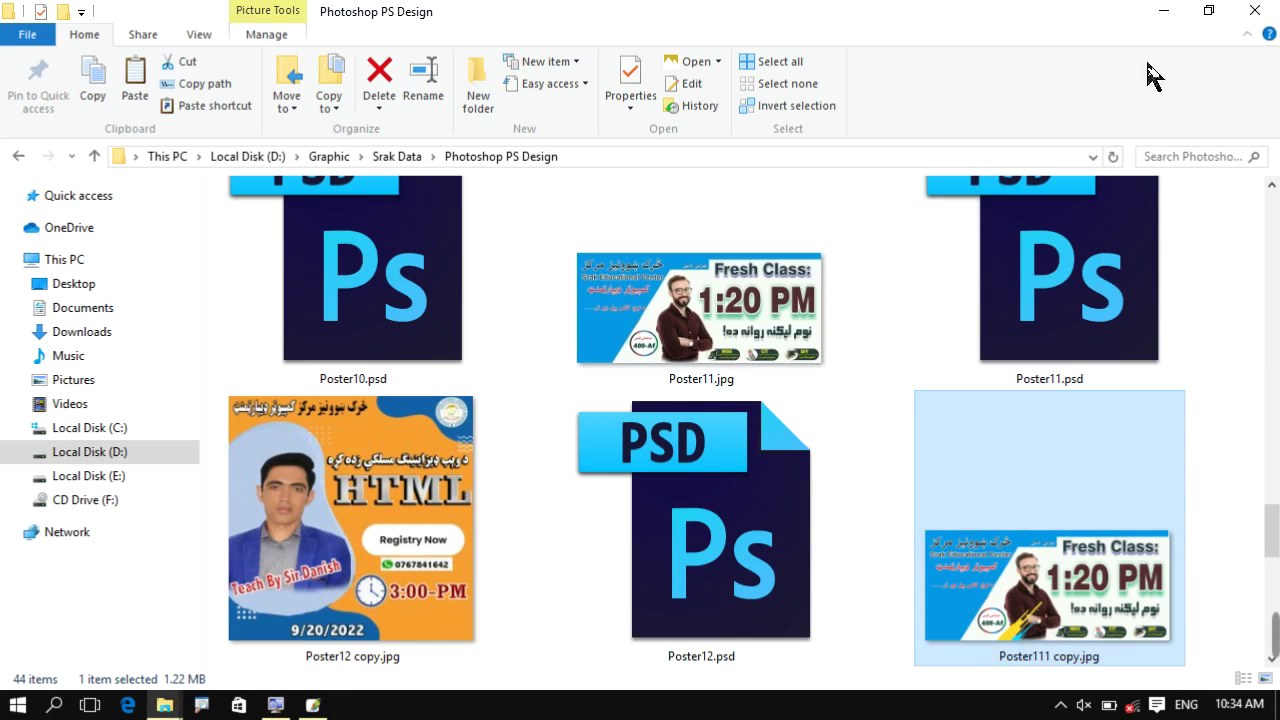
{"action": "left_click", "coordinate": [1164, 14]}
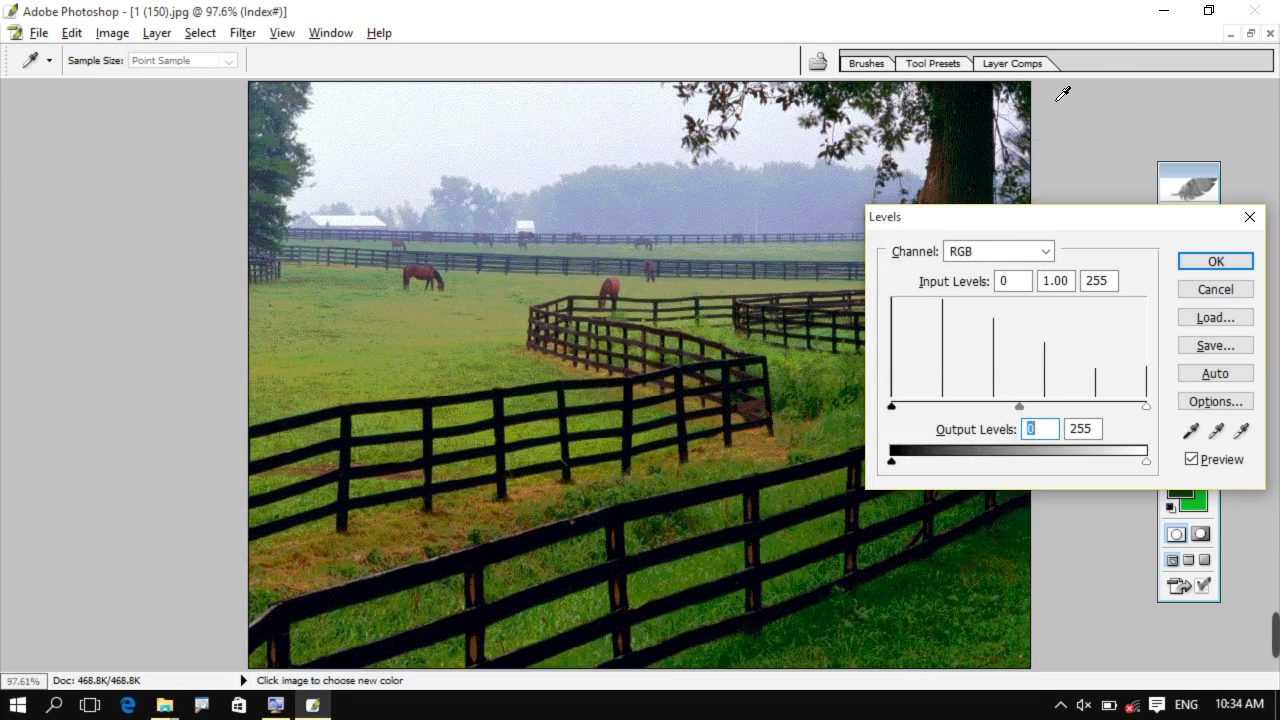
Switch Levels to the Red channel and raise its black output level to 124.
{"action": "left_click", "coordinate": [1046, 253]}
{"action": "left_click", "coordinate": [980, 287]}
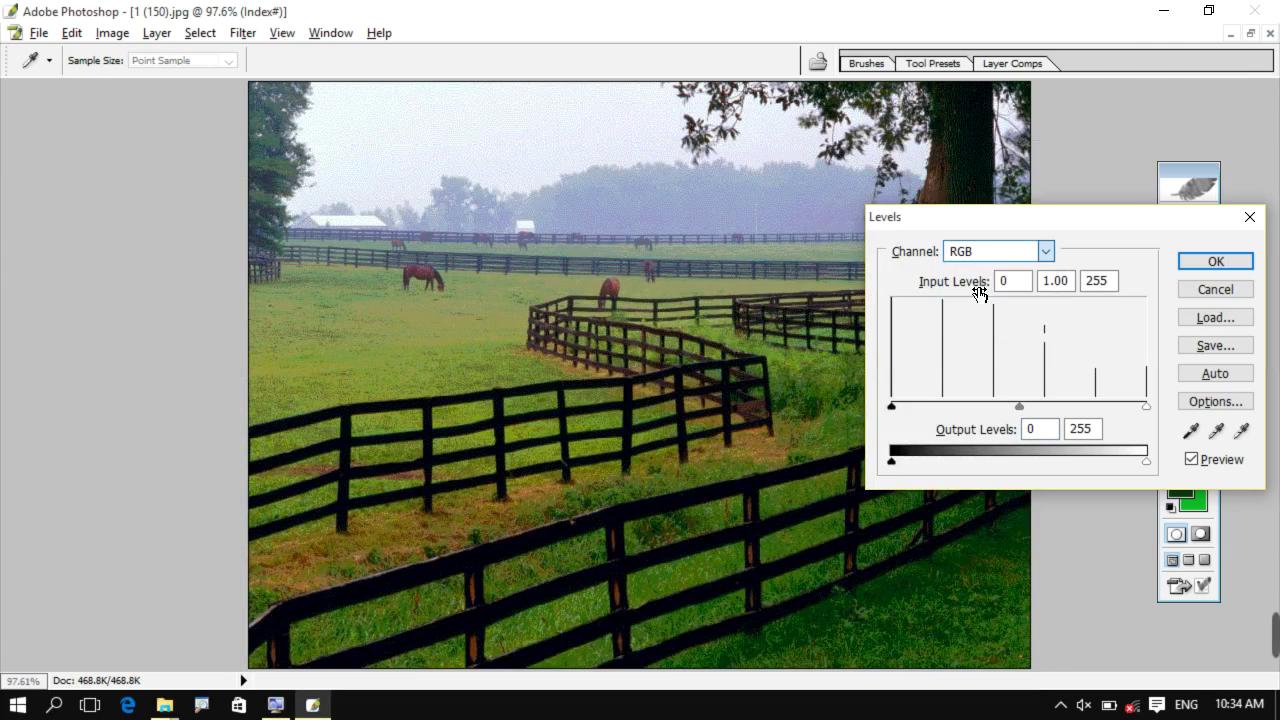
{"action": "left_click", "coordinate": [891, 463]}
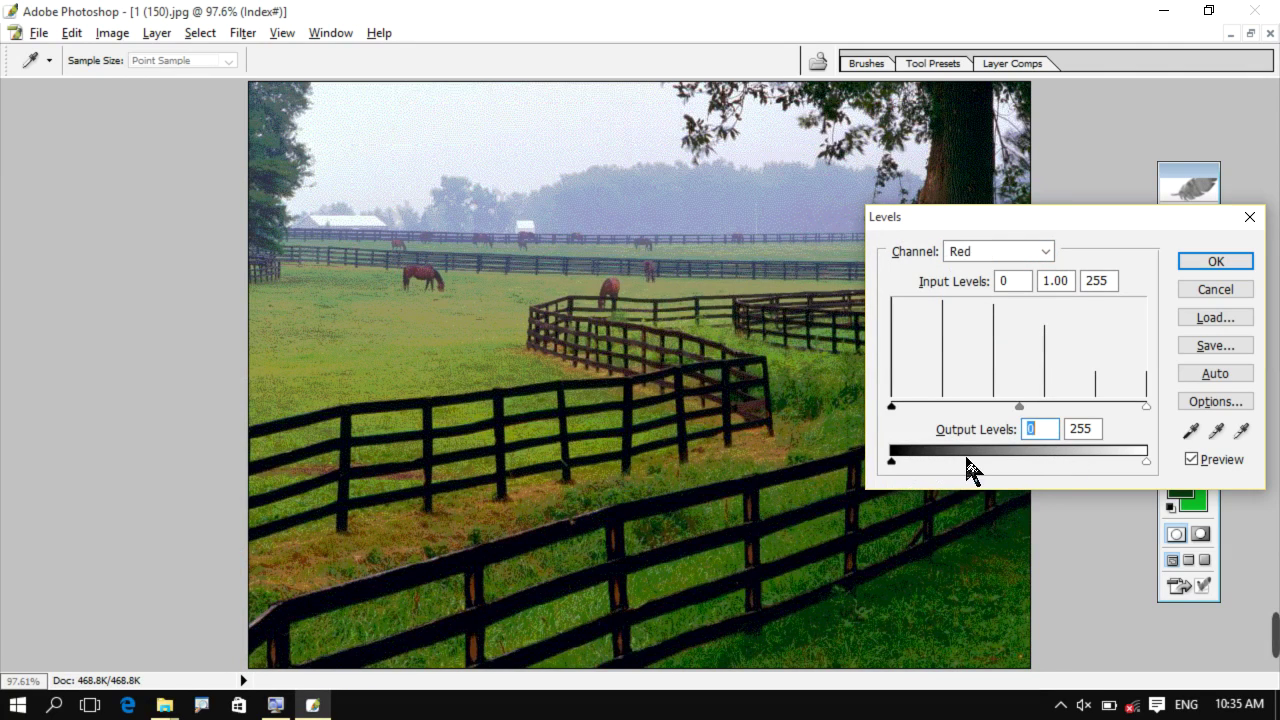
{"action": "mouse_move", "coordinate": [899, 464]}
{"action": "left_mouse_down"}
{"action": "mouse_move", "coordinate": [1089, 447]}
{"action": "mouse_move", "coordinate": [986, 471]}
{"action": "mouse_move", "coordinate": [1015, 461]}
{"action": "left_mouse_up"}
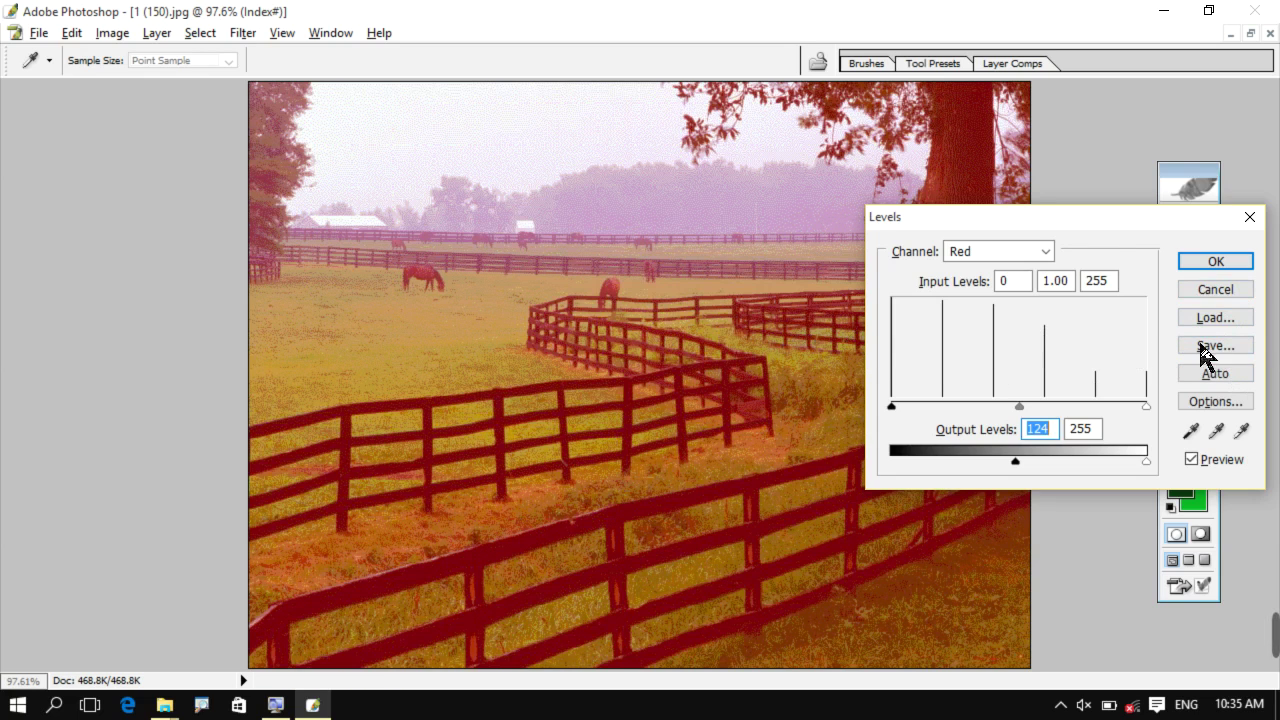
Save the Levels settings as 'color red', then cancel the red tint and close the pasture photo.
{"action": "left_click", "coordinate": [1212, 346]}
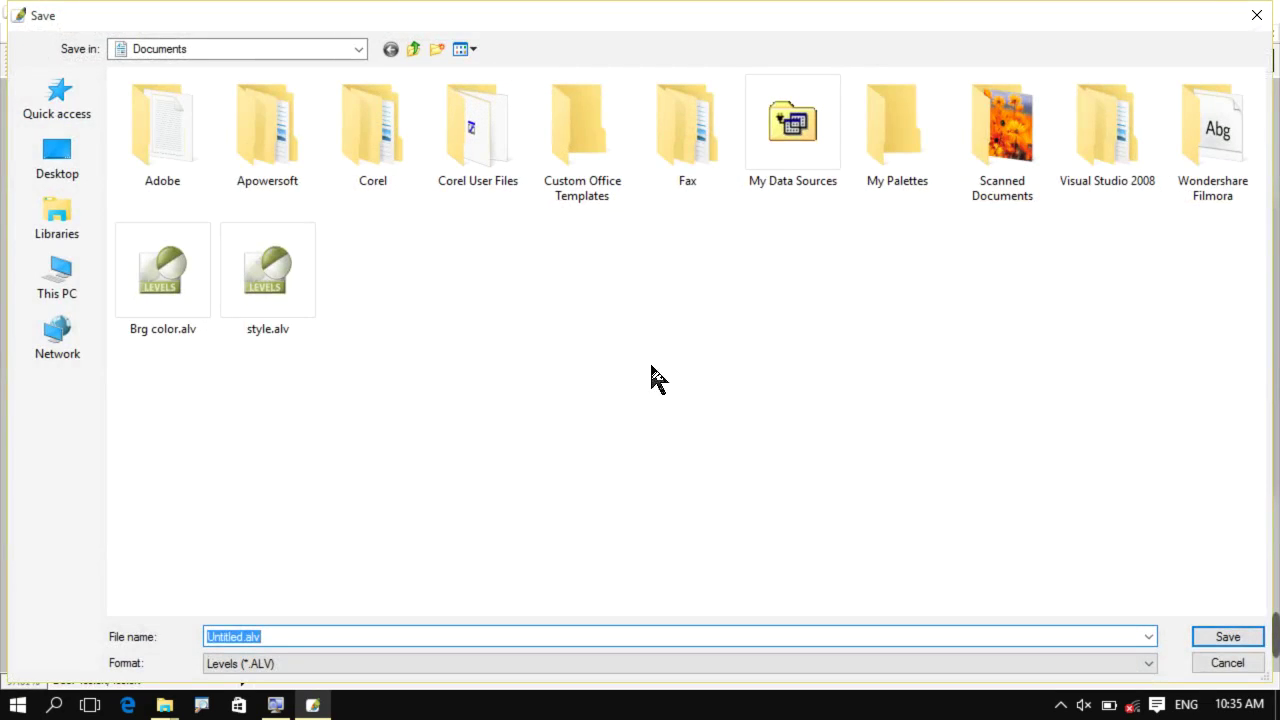
{"action": "type", "text": "co"}
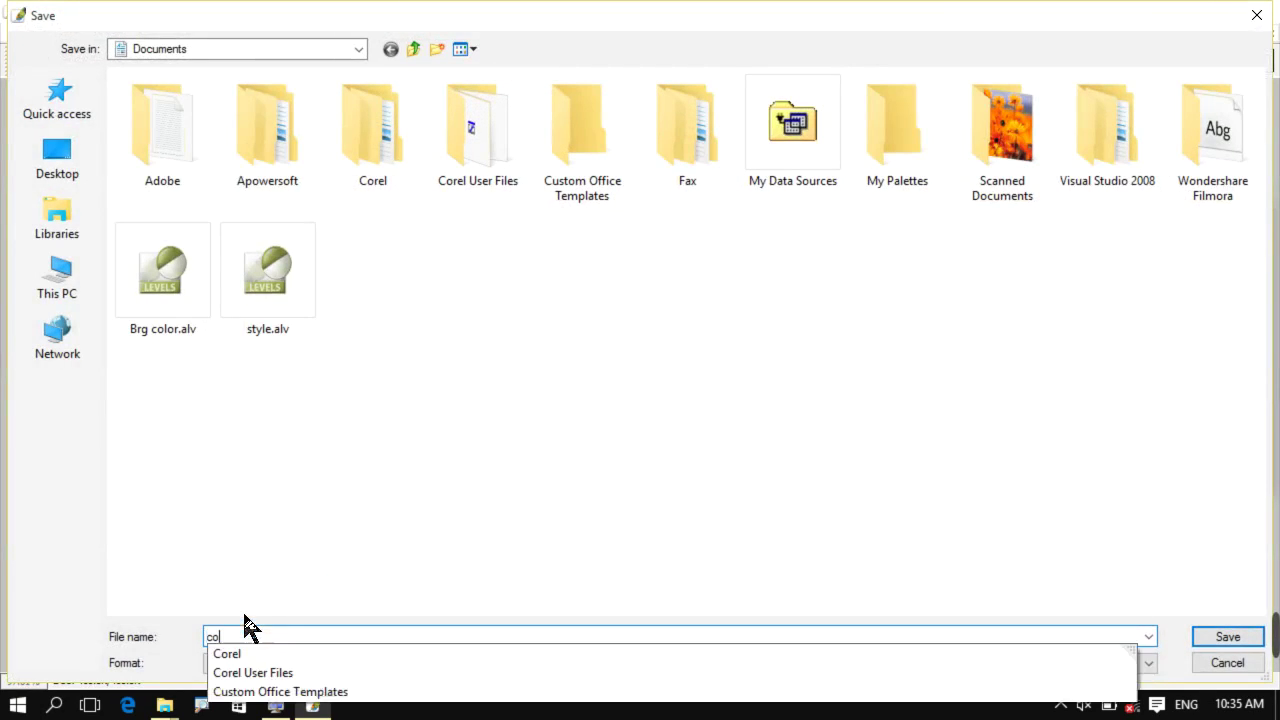
{"action": "type", "text": "lor red"}
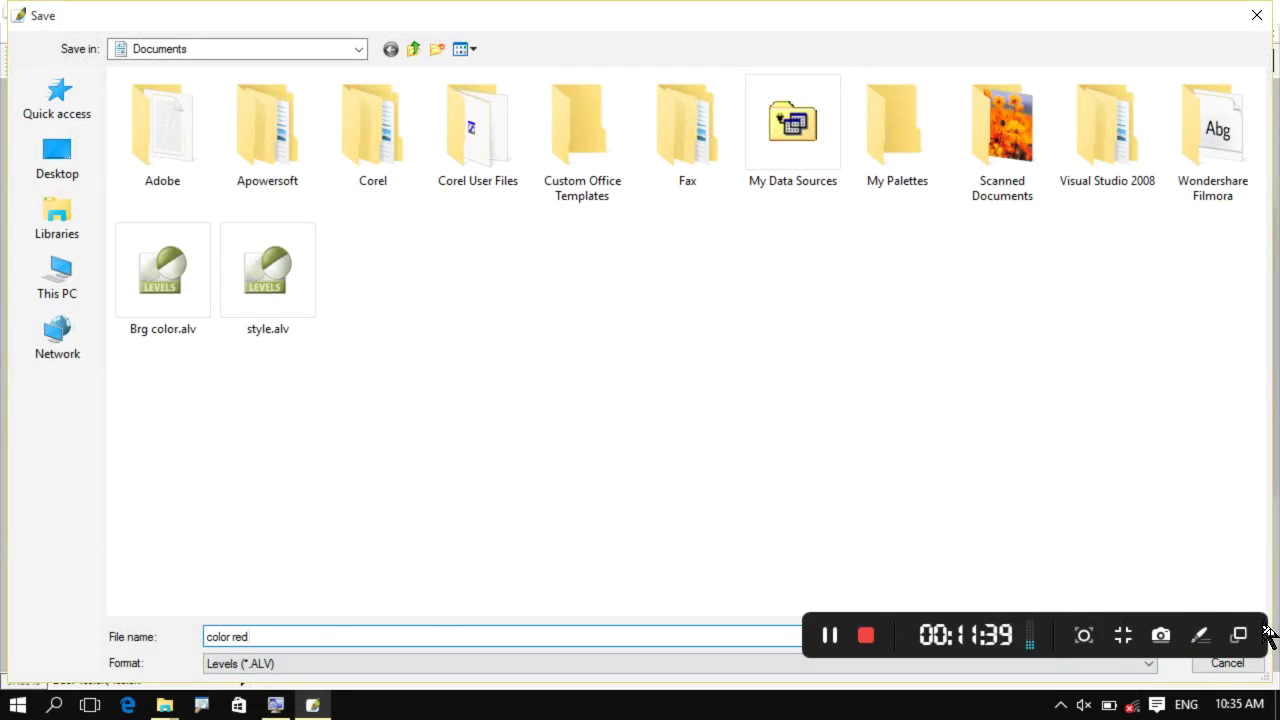
{"action": "left_click_drag", "start_coordinate": [1268, 637], "coordinate": [1251, 549]}
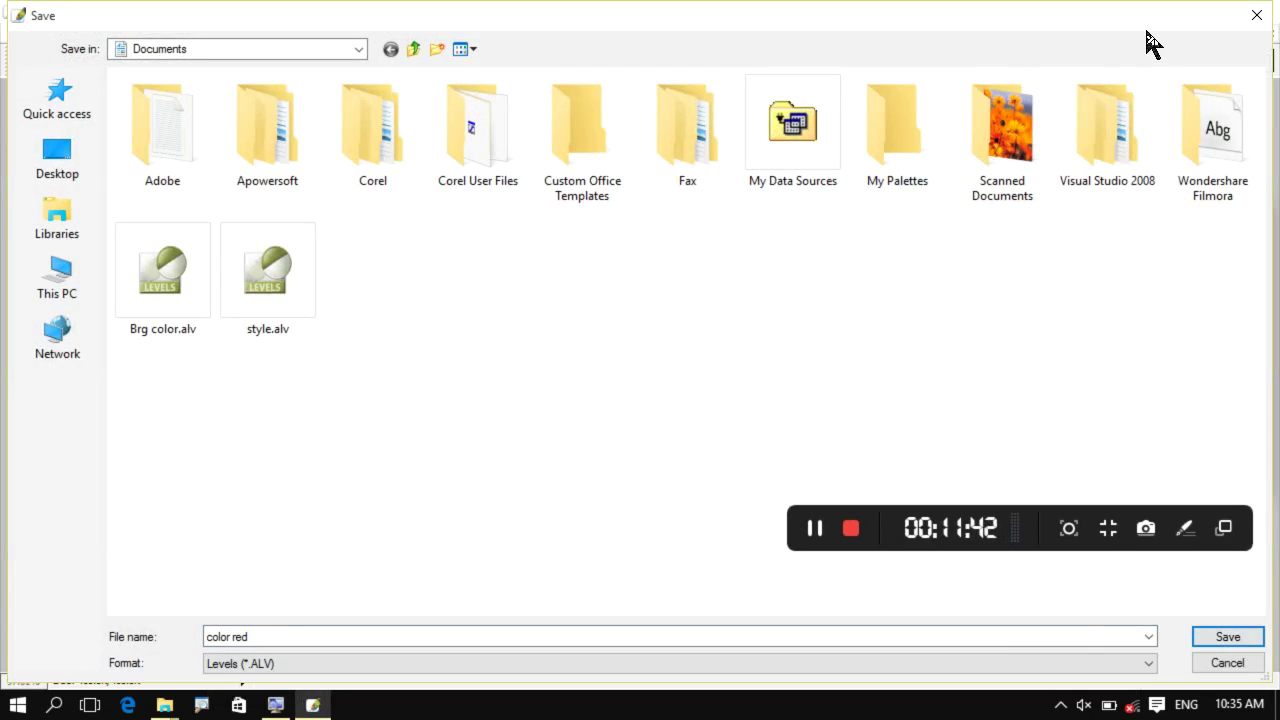
{"action": "left_click", "coordinate": [1233, 660]}
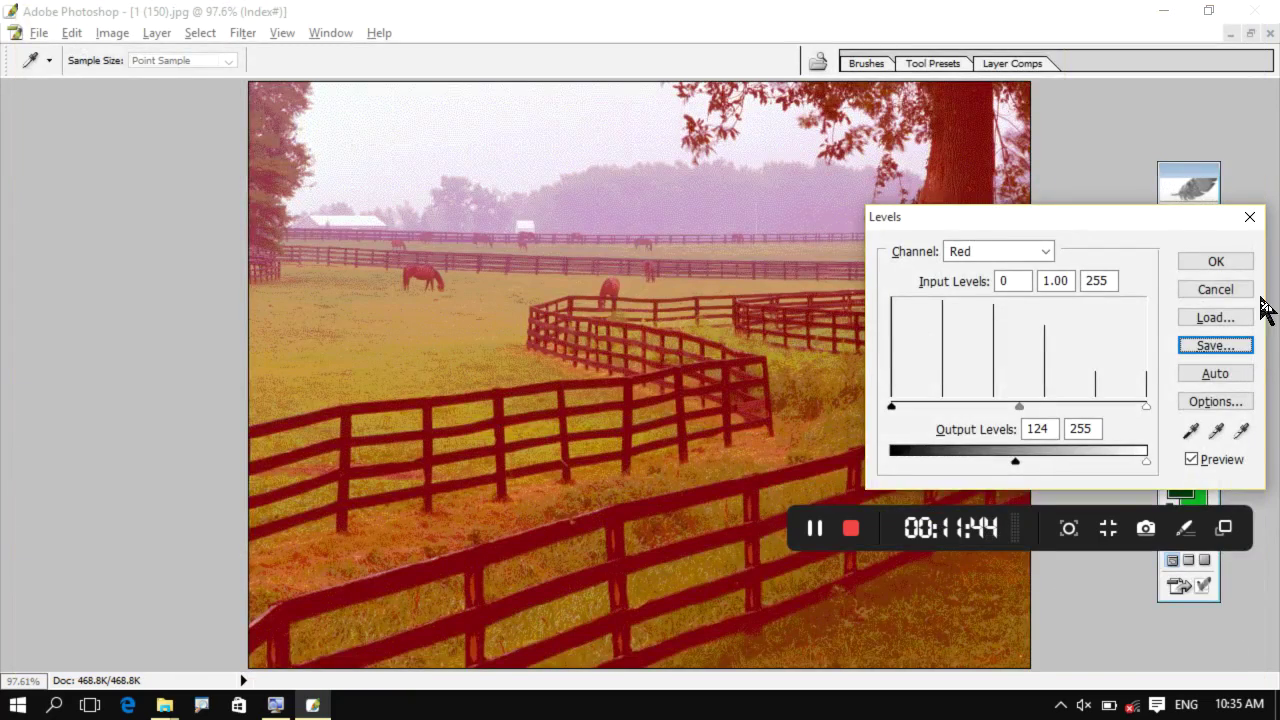
{"action": "left_click", "coordinate": [1225, 290]}
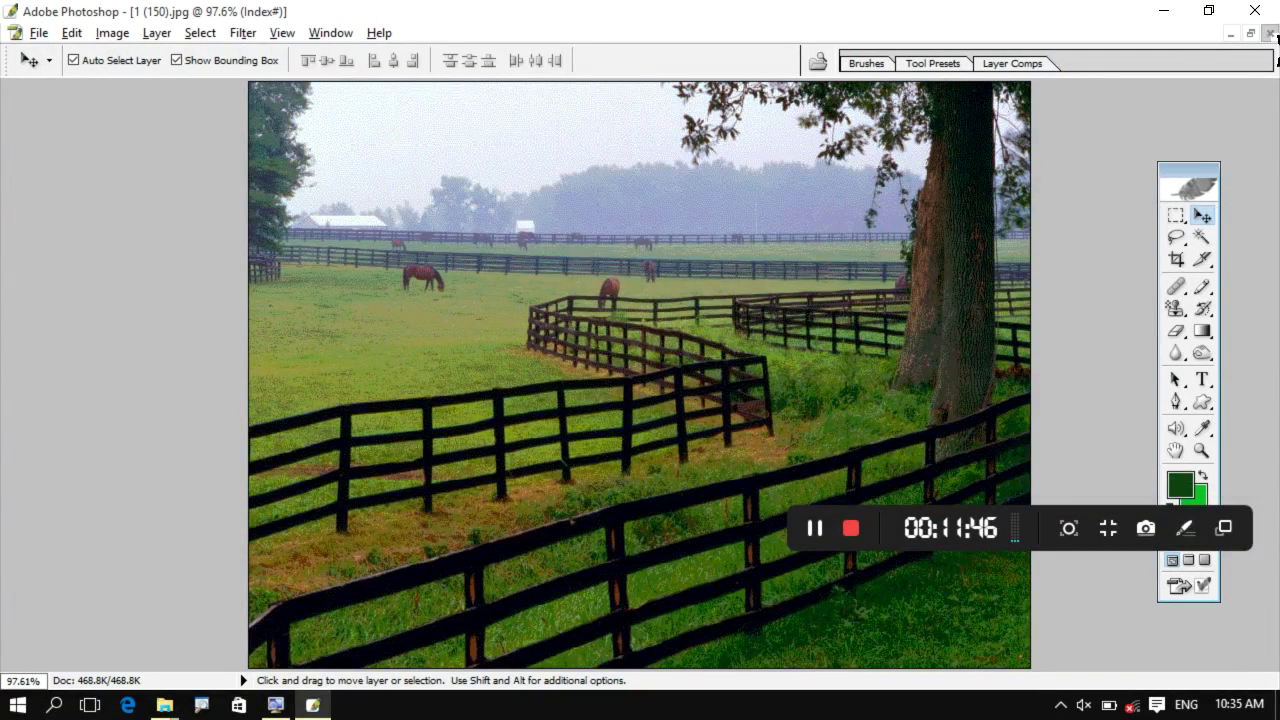
{"action": "left_click", "coordinate": [1270, 33]}
Close the current photo and drag 1 (131).jpg from the manzeera folder into Photoshop.
{"action": "left_click", "coordinate": [684, 287]}
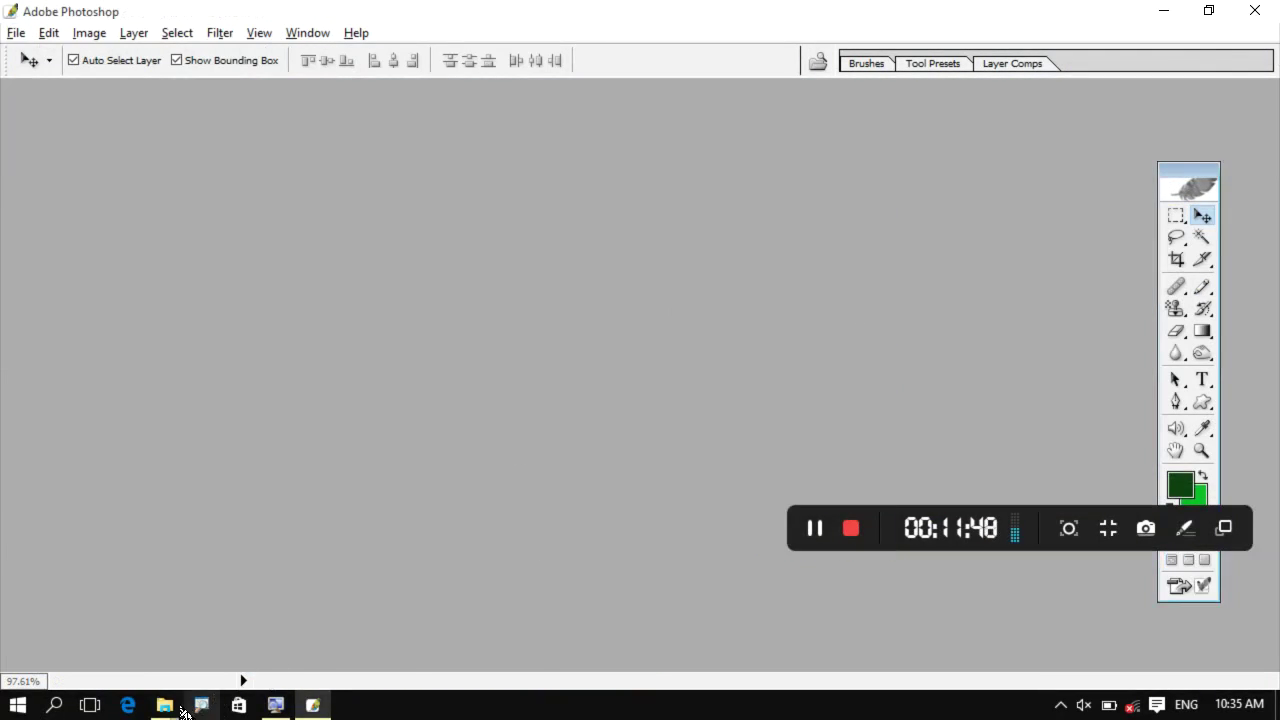
{"action": "mouse_move", "coordinate": [165, 705]}
{"action": "left_click", "coordinate": [336, 646]}
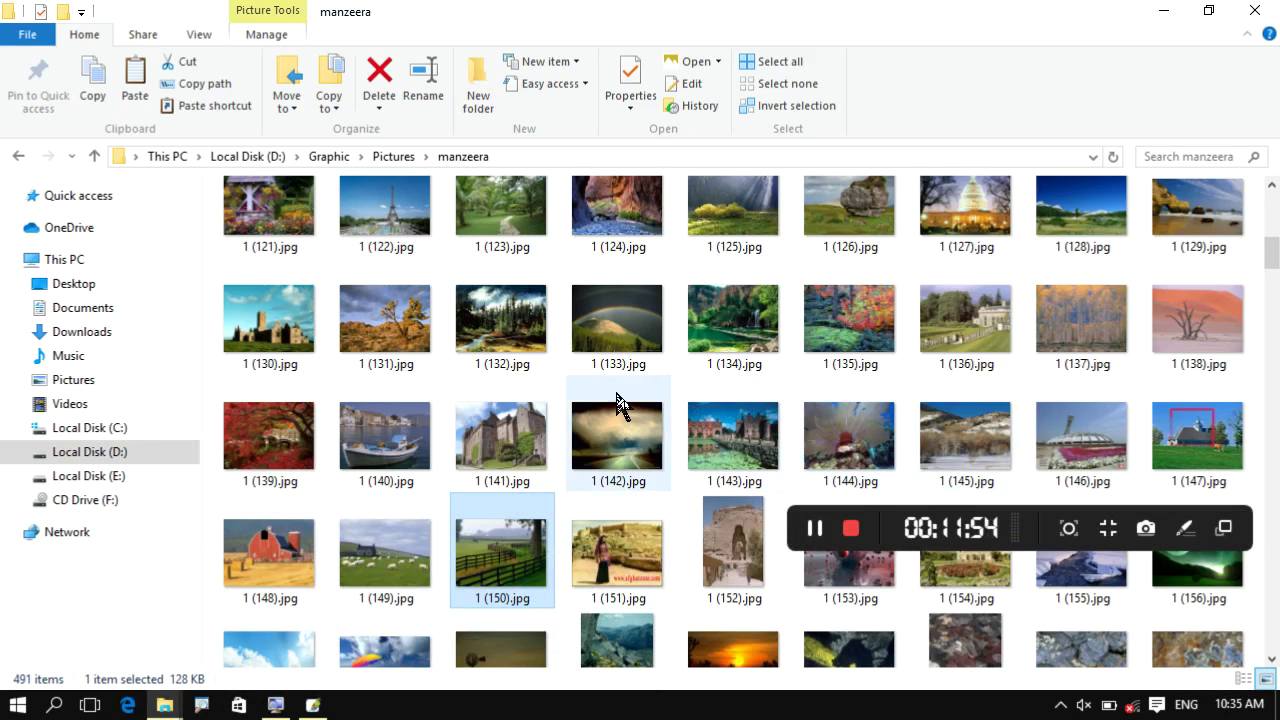
{"action": "left_click", "coordinate": [592, 334]}
{"action": "left_click_drag", "start_coordinate": [385, 320], "coordinate": [578, 425]}
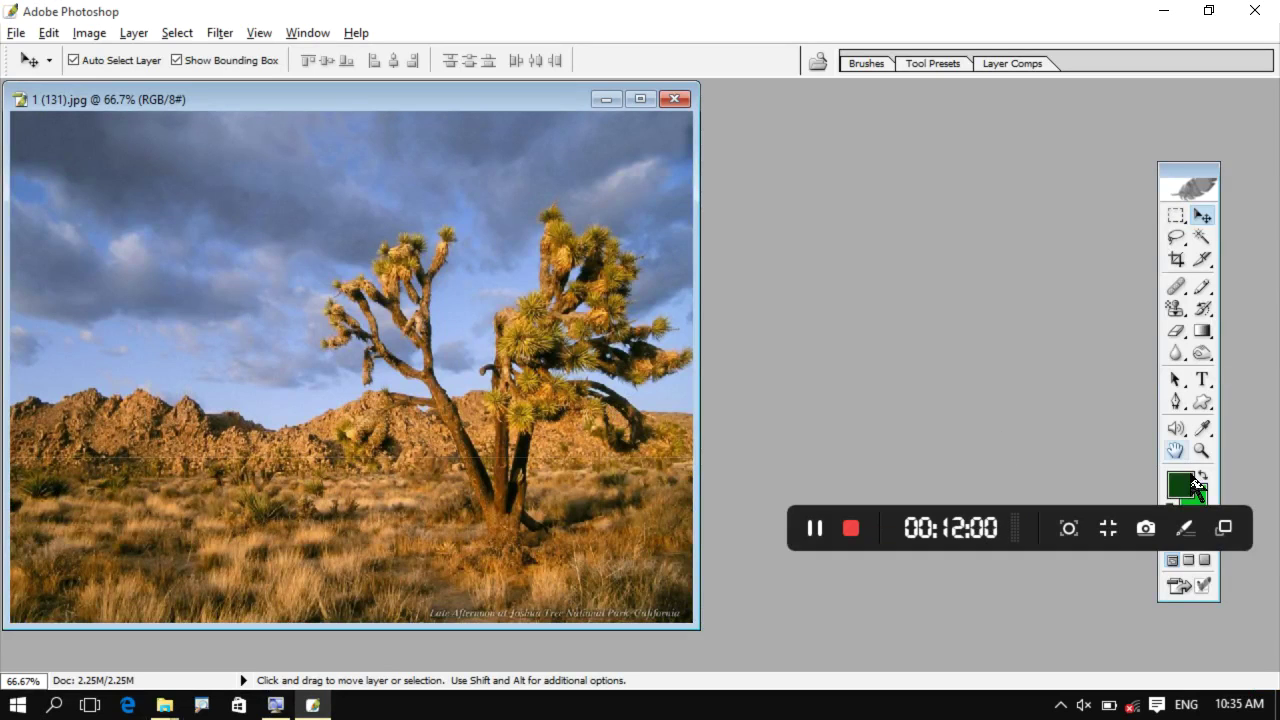
{"action": "left_click_drag", "start_coordinate": [1257, 541], "coordinate": [1272, 672]}
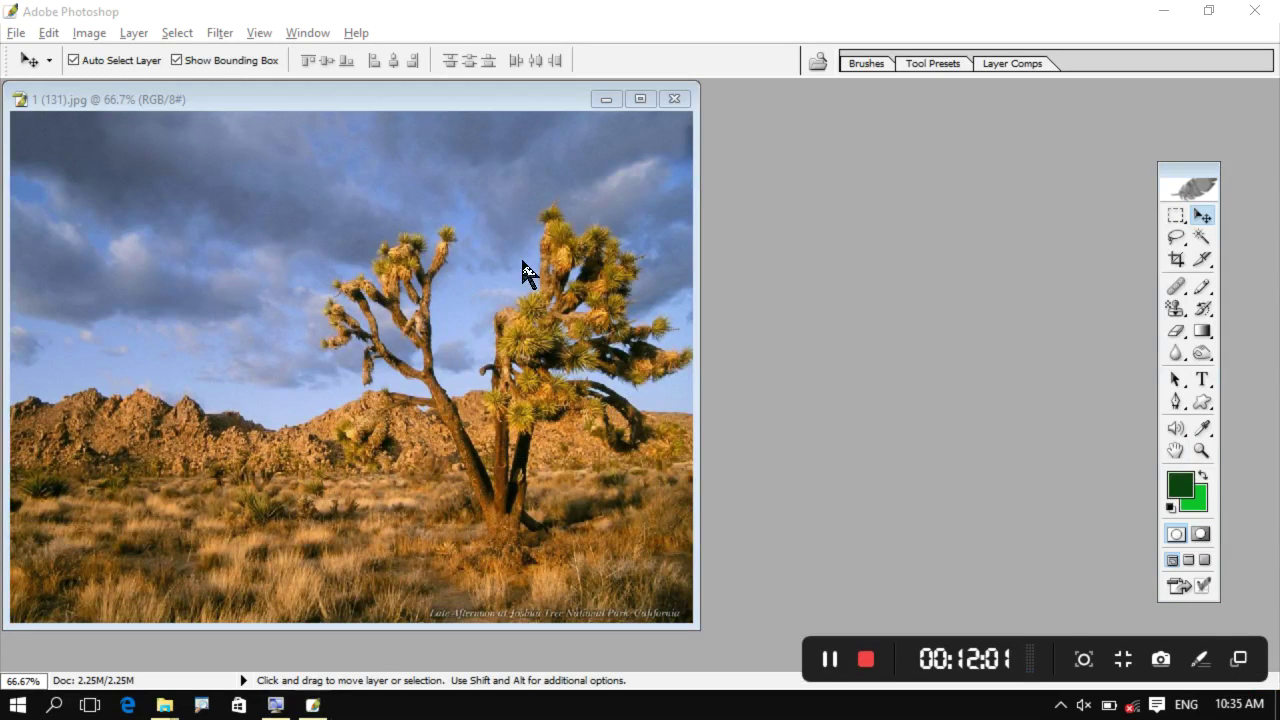
{"action": "left_click_drag", "start_coordinate": [478, 104], "coordinate": [668, 107]}
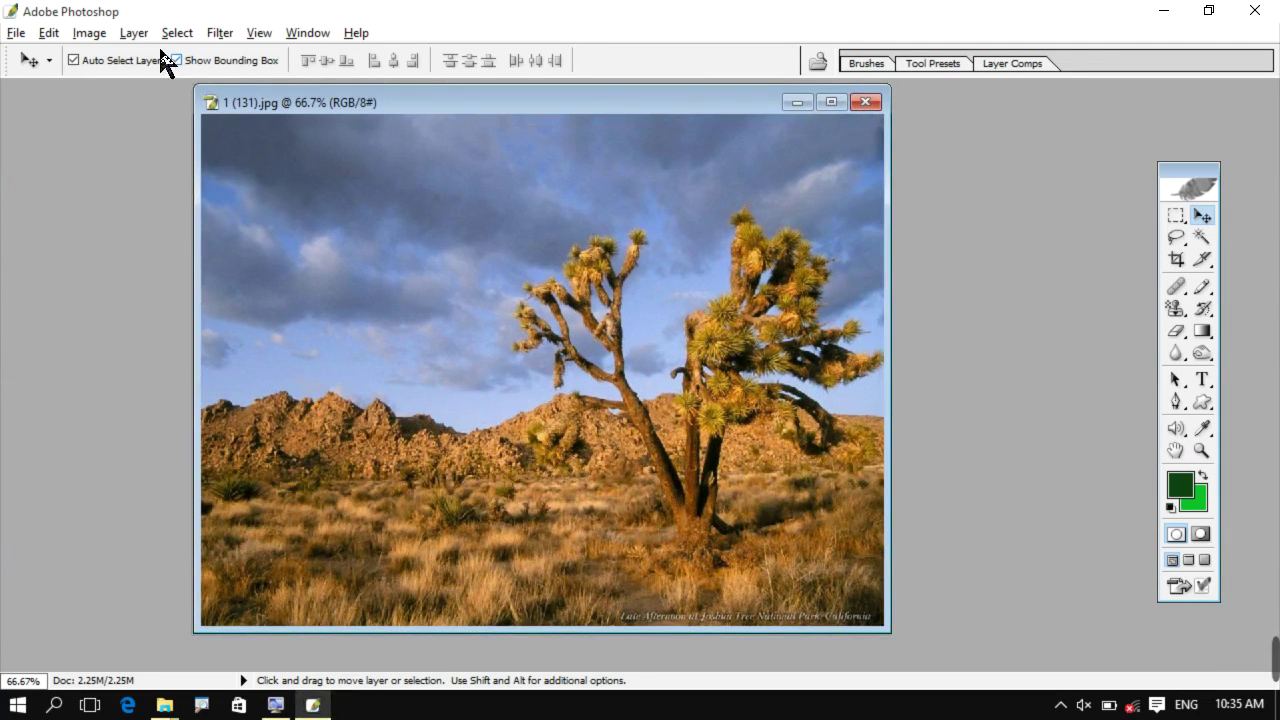
{"action": "left_click", "coordinate": [89, 33]}
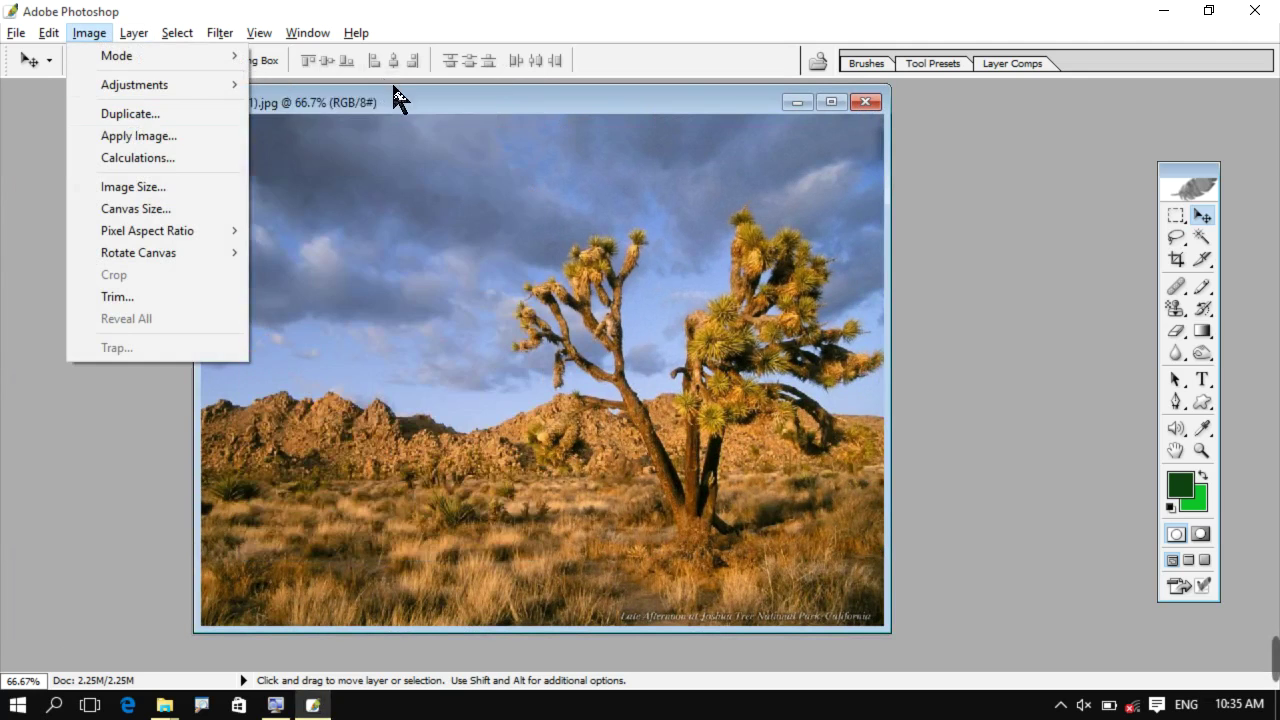
{"action": "mouse_move", "coordinate": [155, 85]}
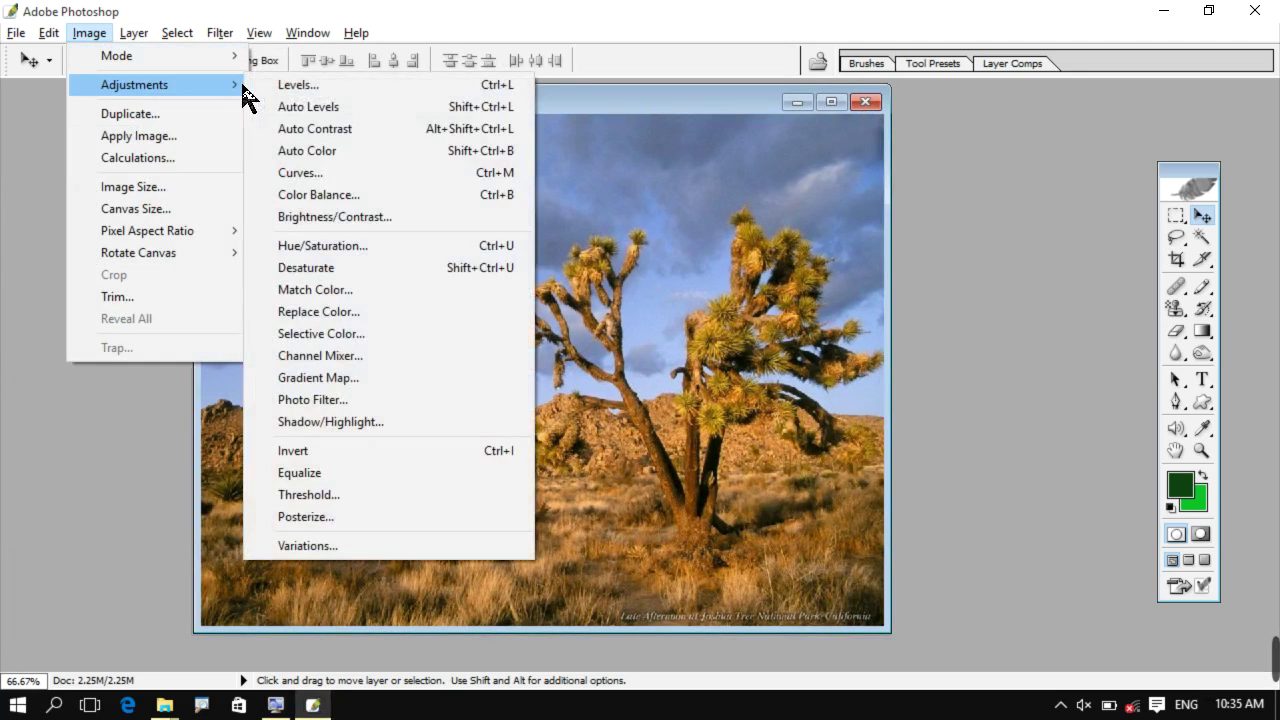
{"action": "left_click", "coordinate": [298, 85]}
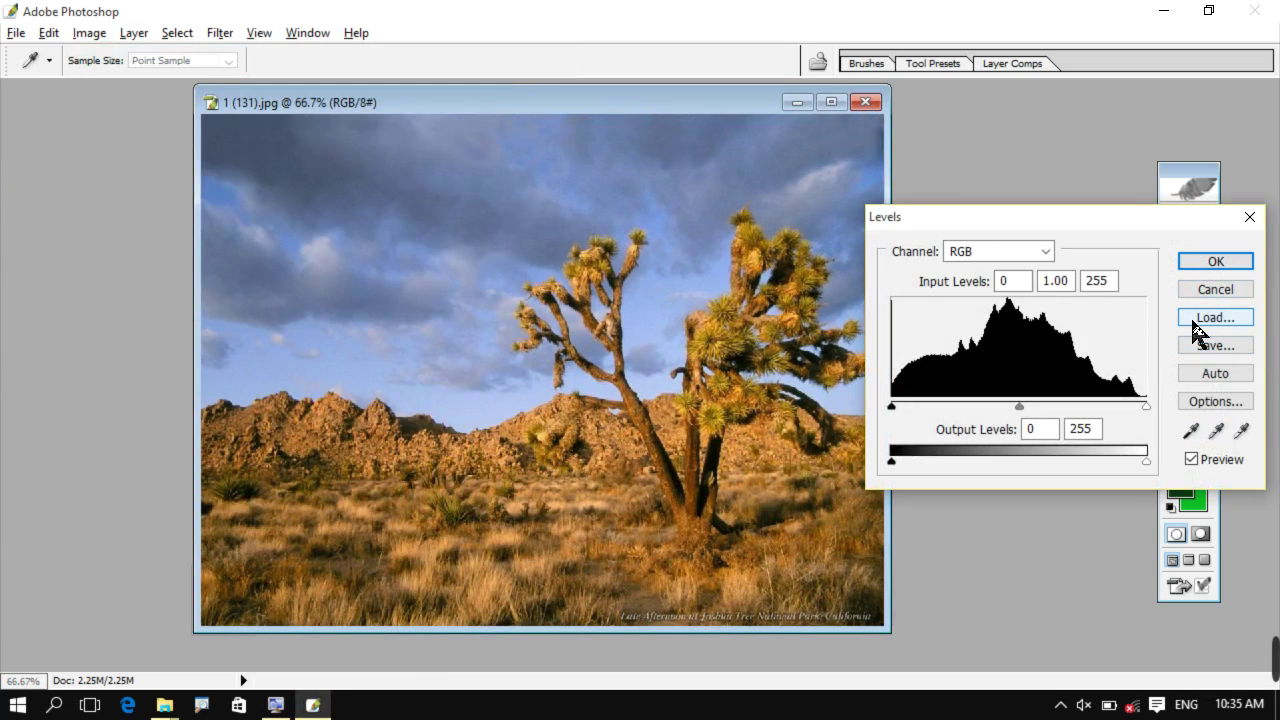
{"action": "left_click", "coordinate": [1196, 320]}
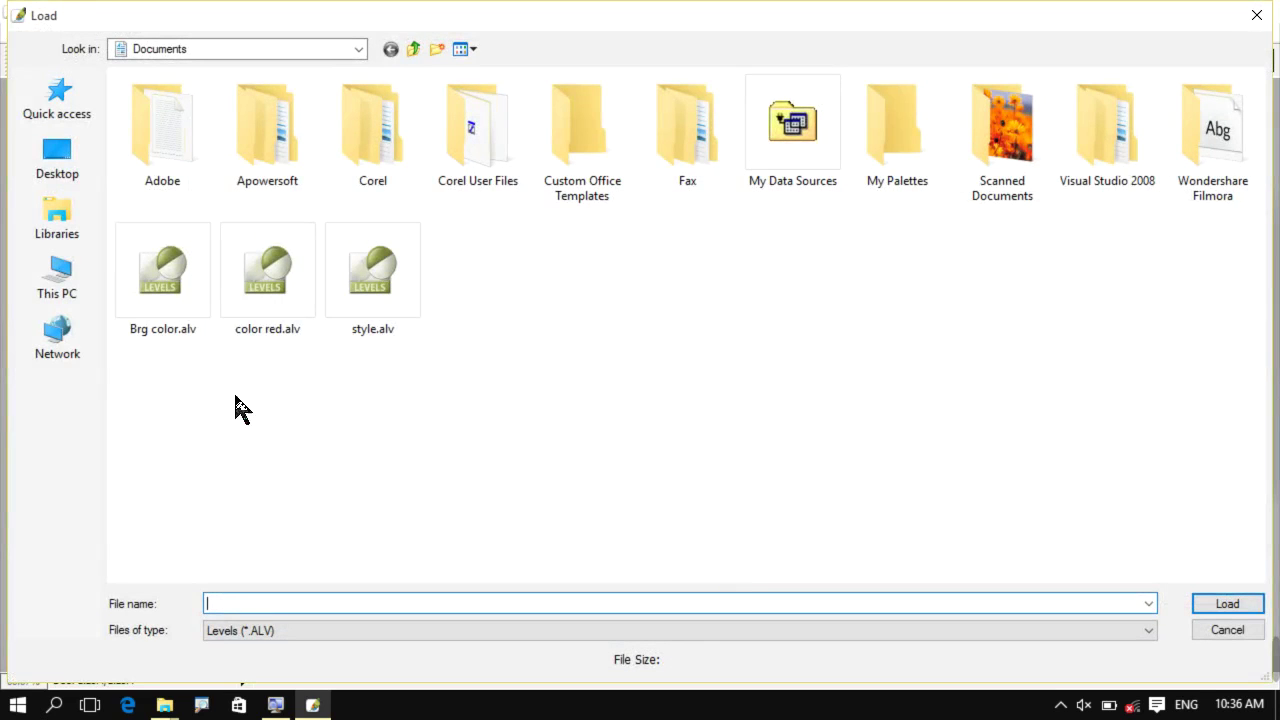
{"action": "left_click", "coordinate": [271, 266]}
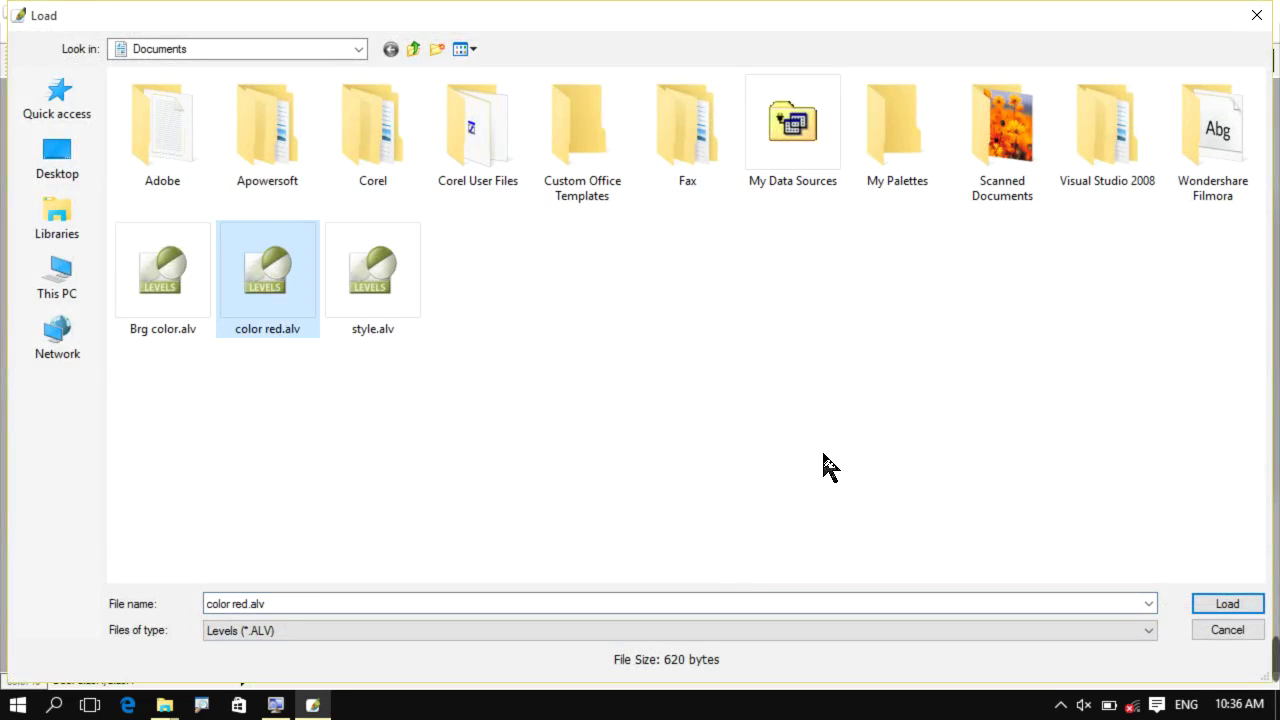
{"action": "left_click", "coordinate": [1226, 604]}
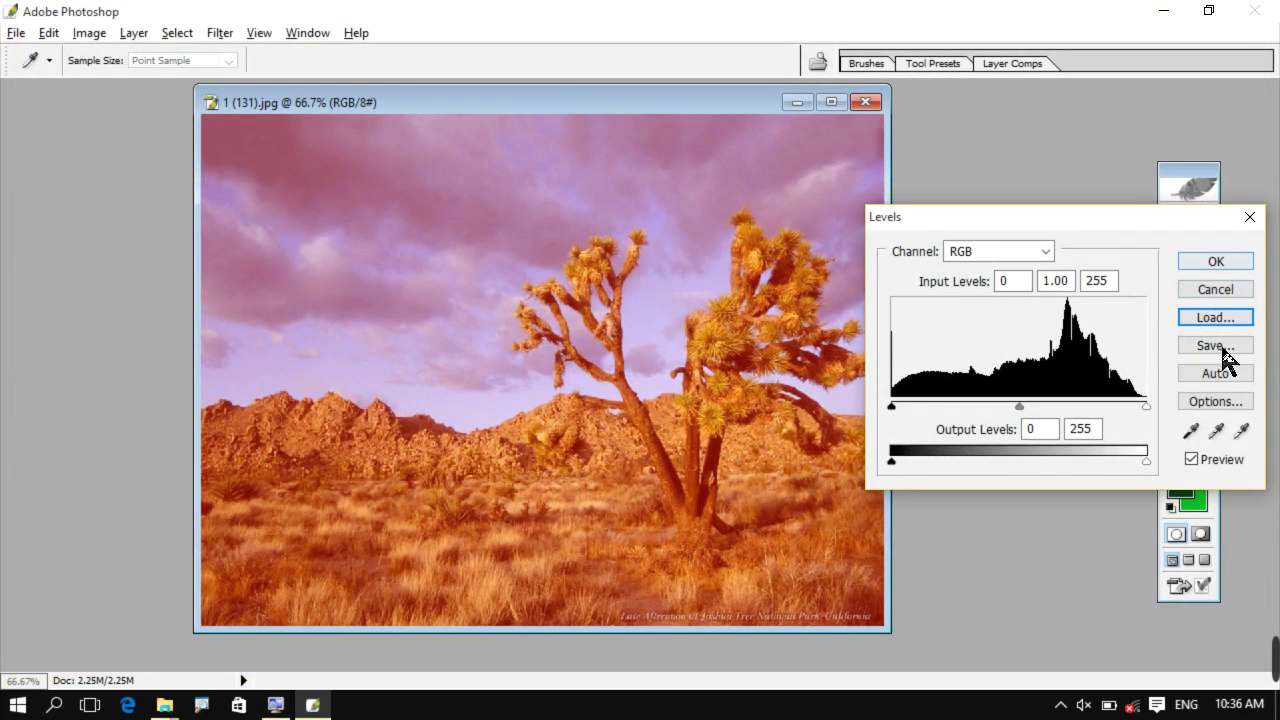
{"action": "left_click", "coordinate": [1215, 401]}
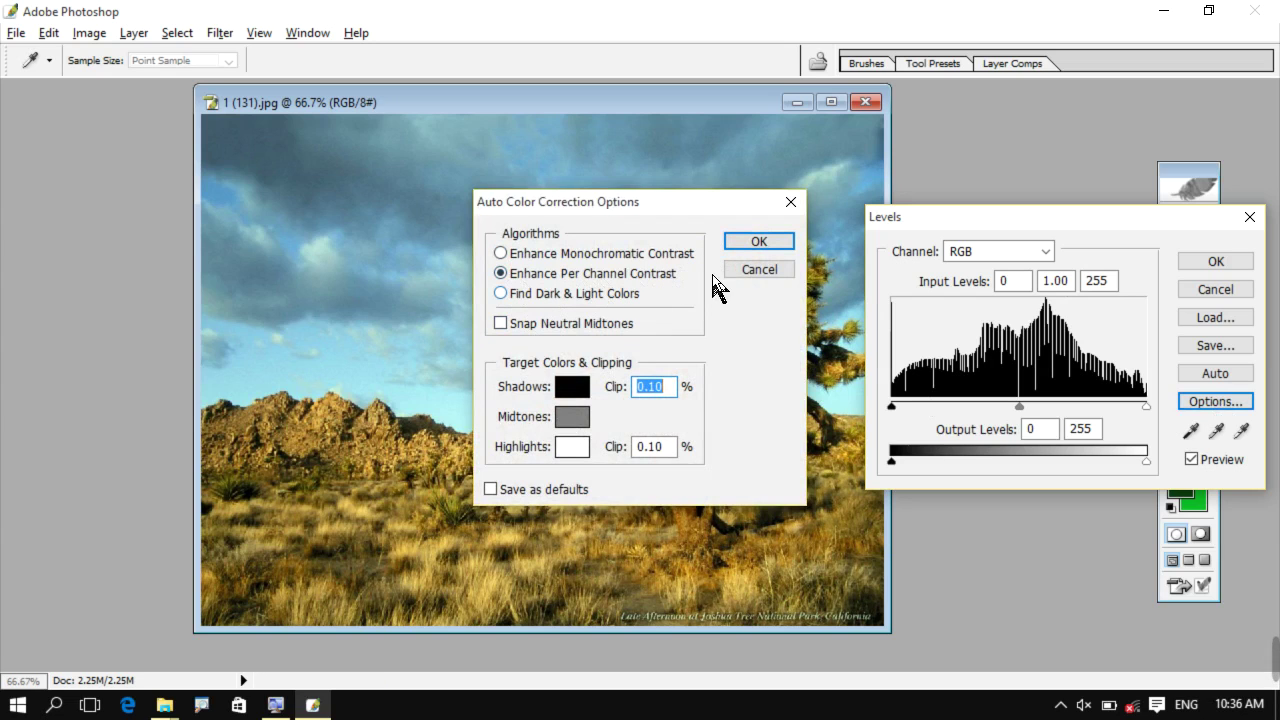
{"action": "left_click", "coordinate": [755, 272]}
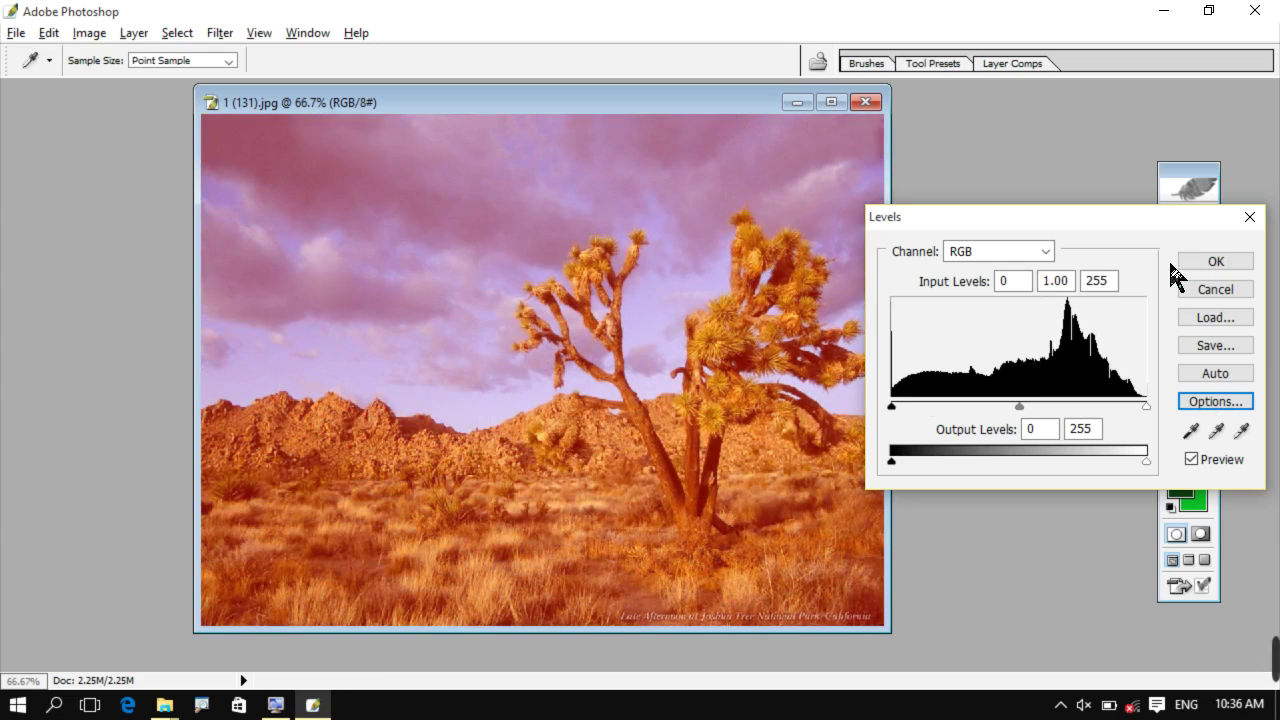
{"action": "left_click", "coordinate": [1205, 292]}
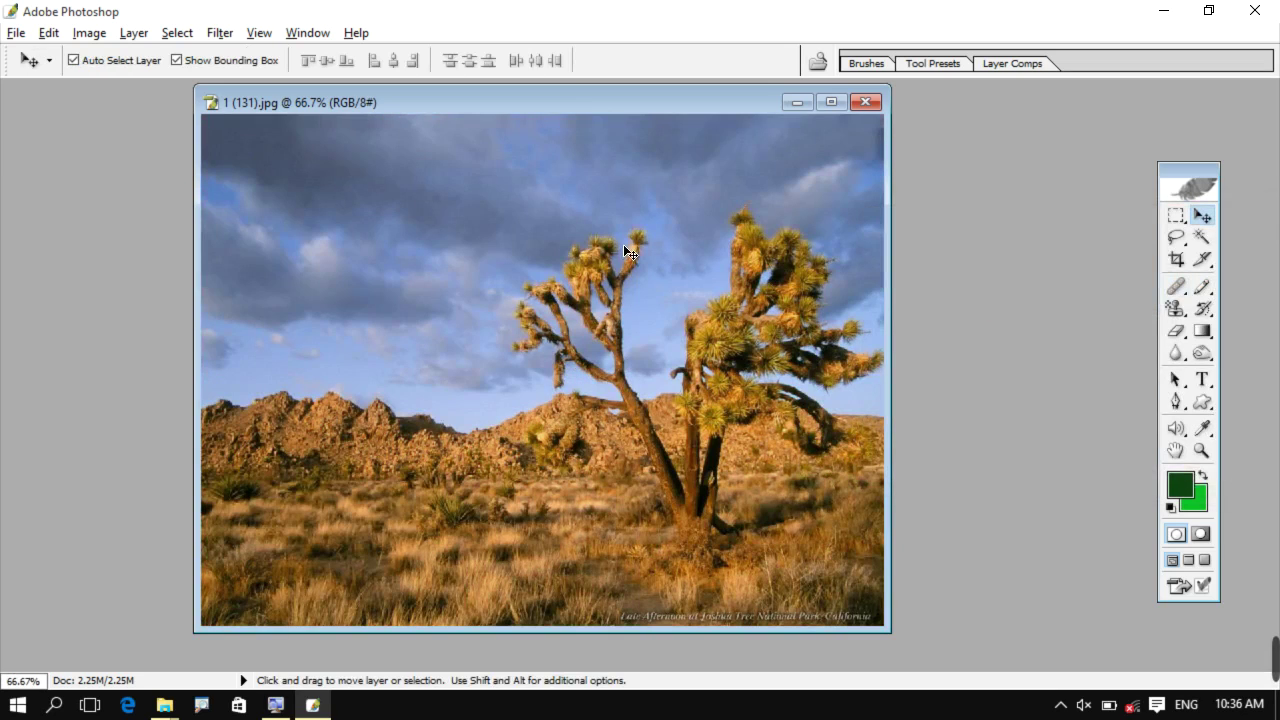
Apply Auto Contrast to the desert photo, then try Auto Color and undo it.
{"action": "left_click", "coordinate": [100, 34]}
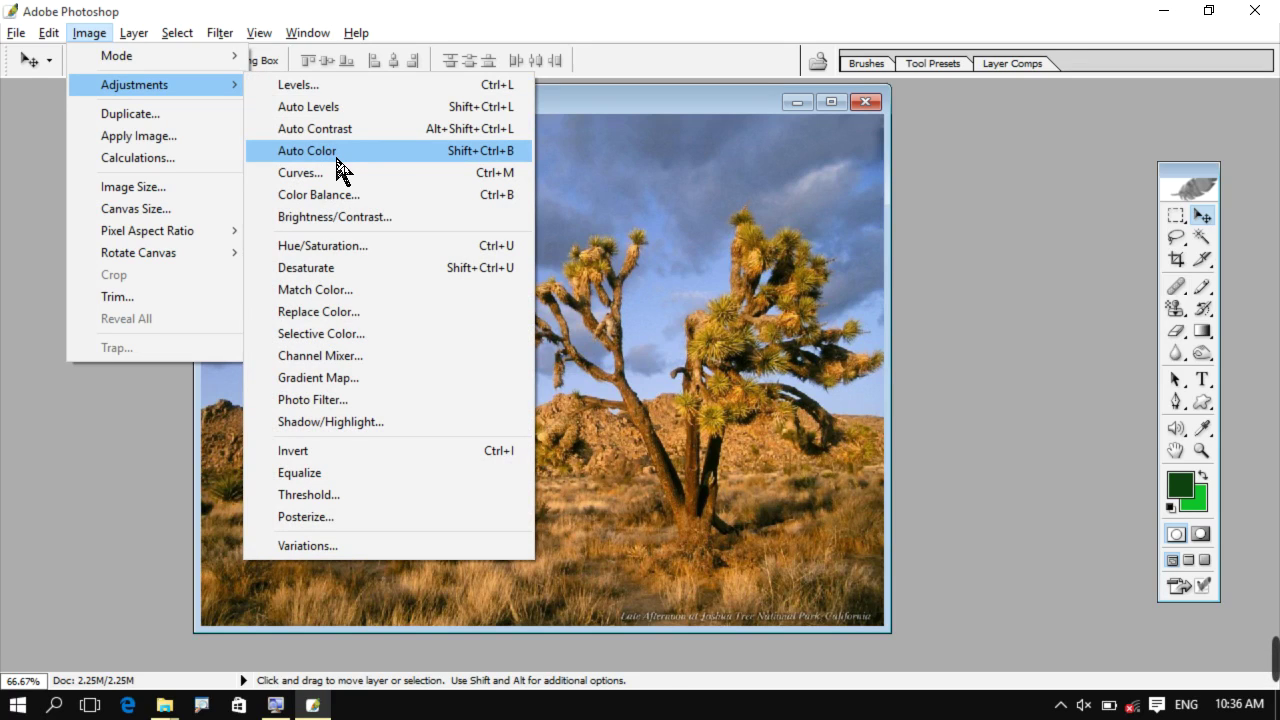
{"action": "mouse_move", "coordinate": [134, 85]}
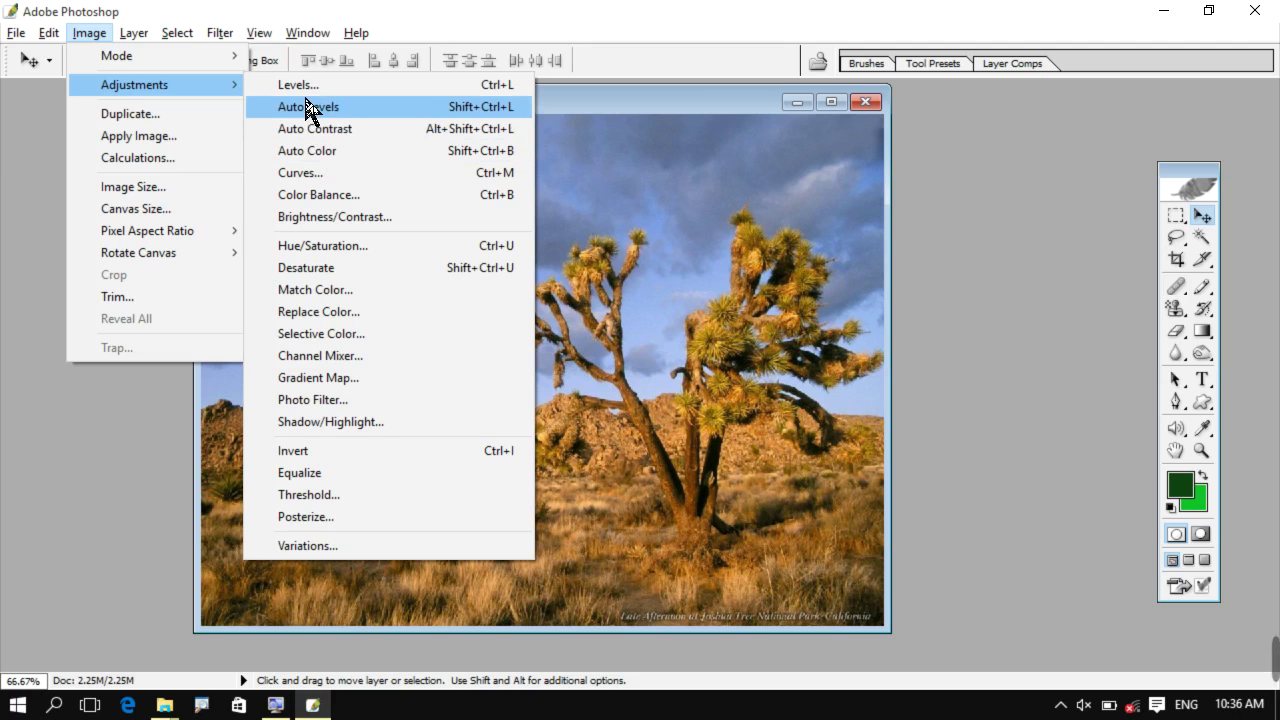
{"action": "left_click", "coordinate": [100, 33]}
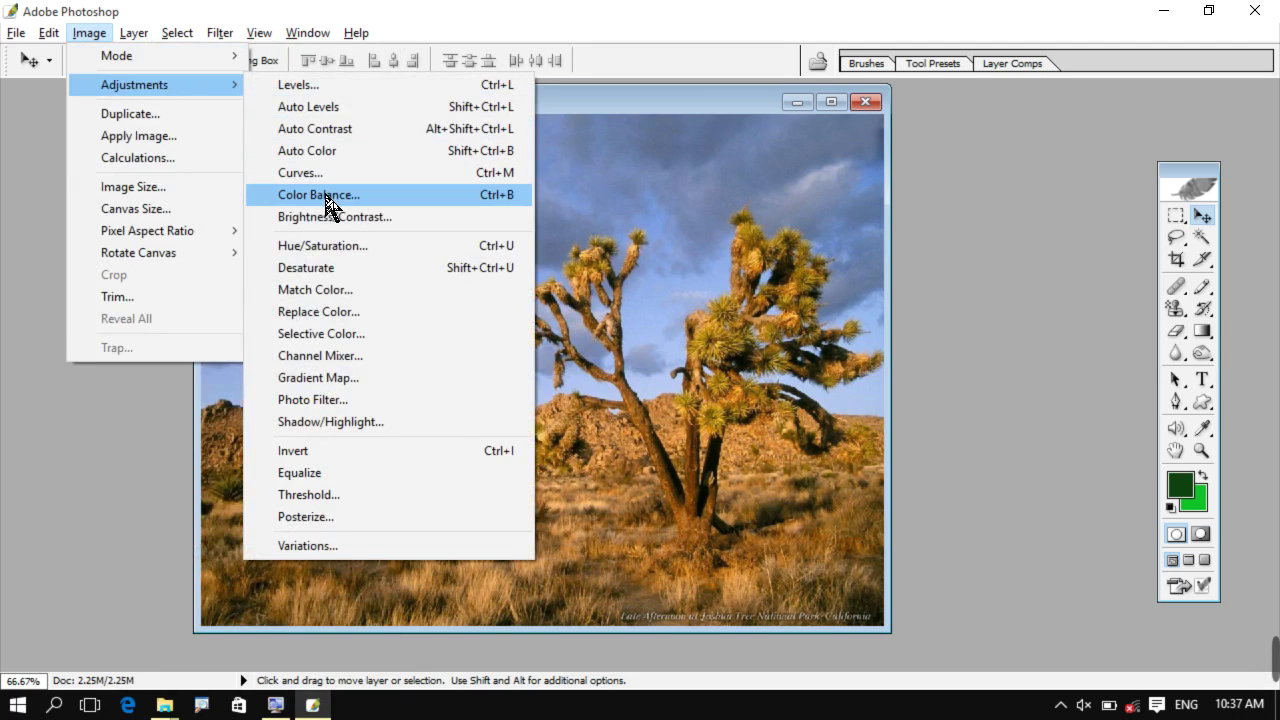
{"action": "left_click", "coordinate": [322, 138]}
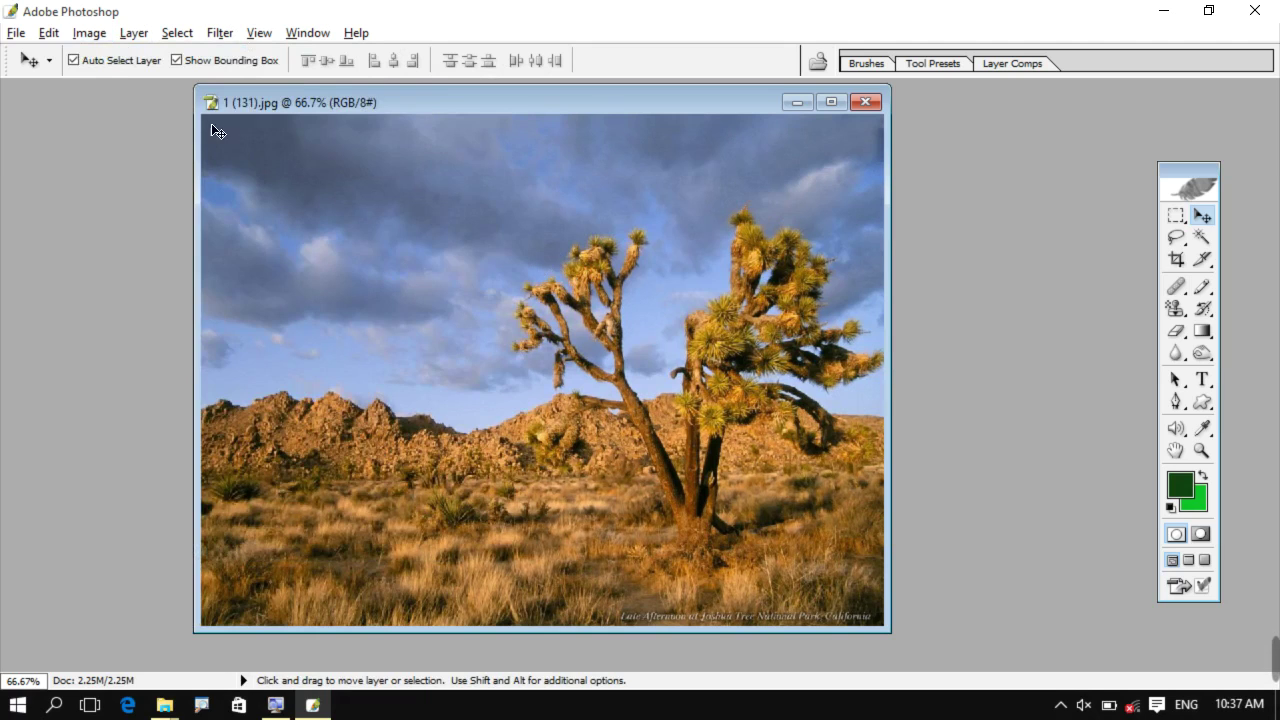
{"action": "left_click", "coordinate": [92, 33]}
{"action": "mouse_move", "coordinate": [134, 84]}
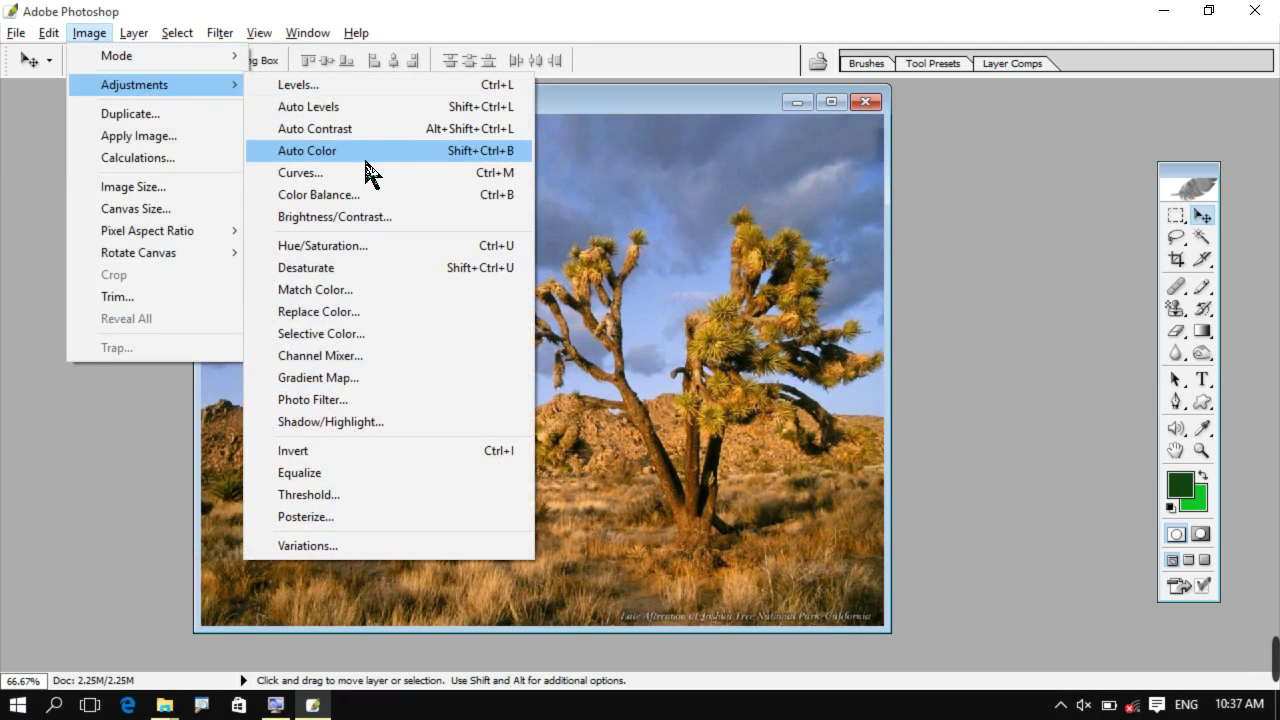
{"action": "left_click", "coordinate": [366, 158]}
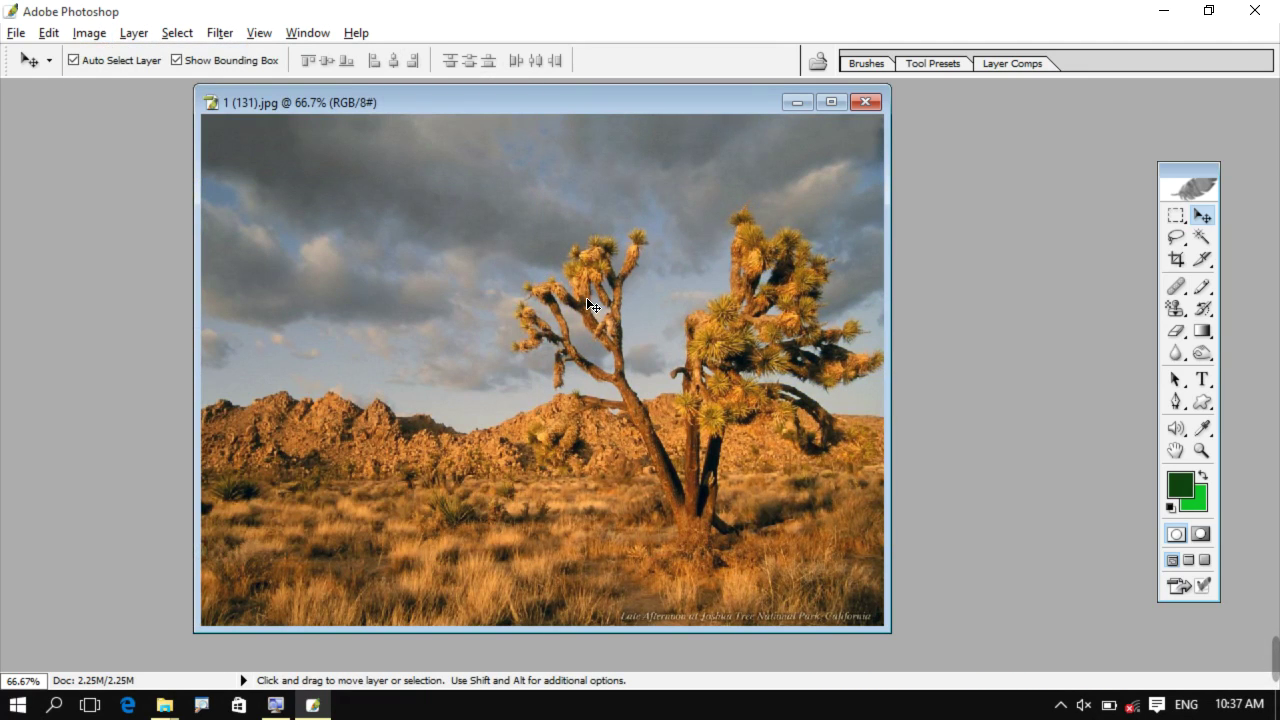
{"action": "key", "text": "ctrl+z"}
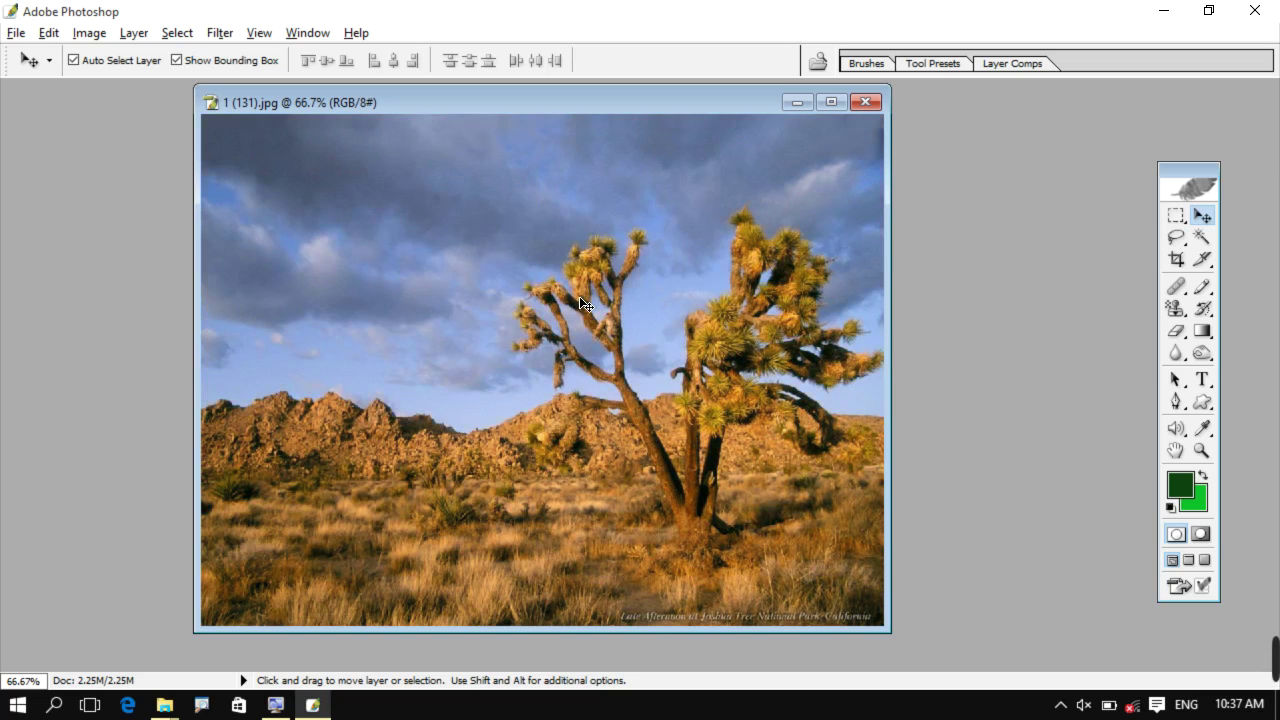
Close the desert photo and bring the manzeera folder back to the front.
{"action": "left_click", "coordinate": [862, 102]}
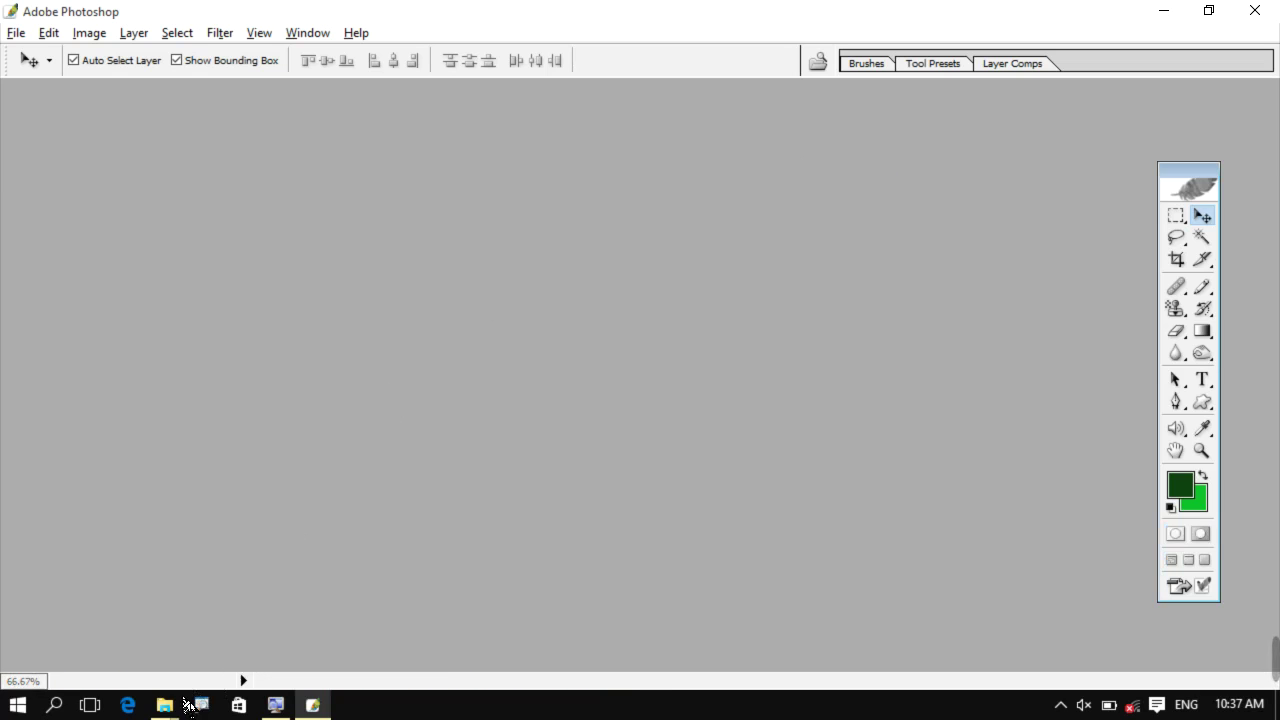
{"action": "mouse_move", "coordinate": [165, 705]}
{"action": "left_click", "coordinate": [343, 652]}
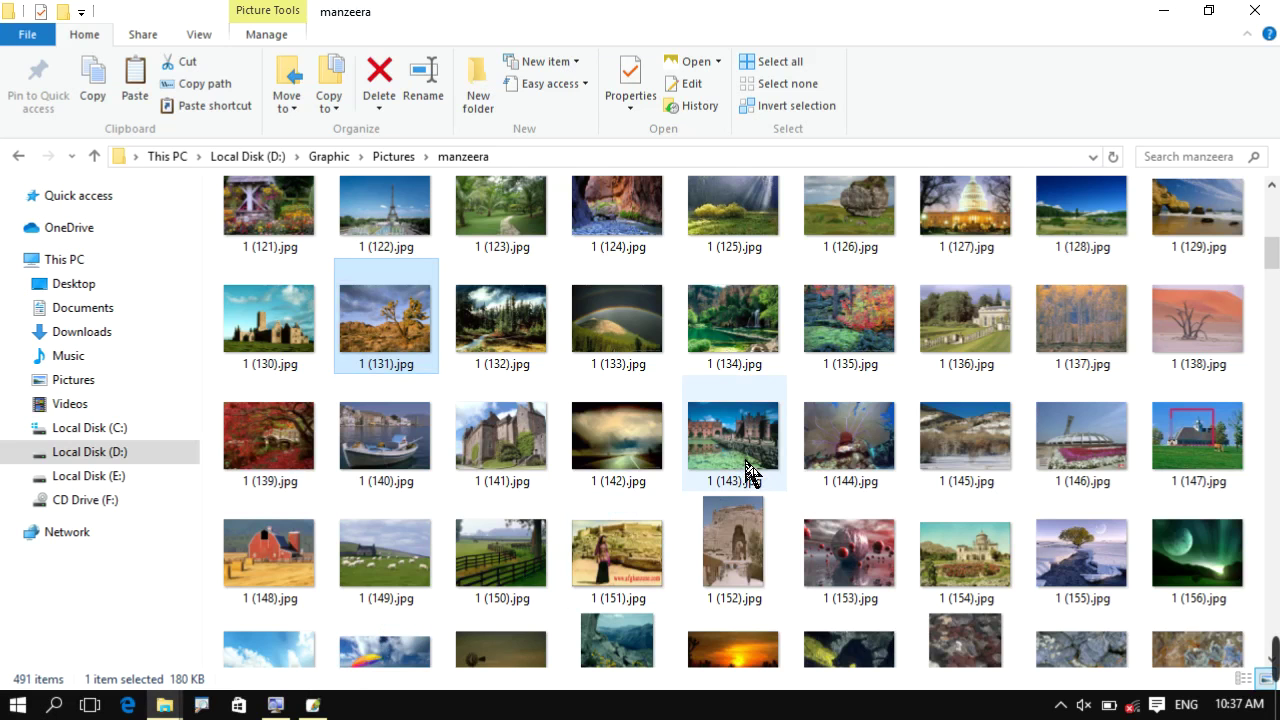
{"action": "scroll", "coordinate": [748, 473], "scroll_direction": "down", "scroll_amount": 10}
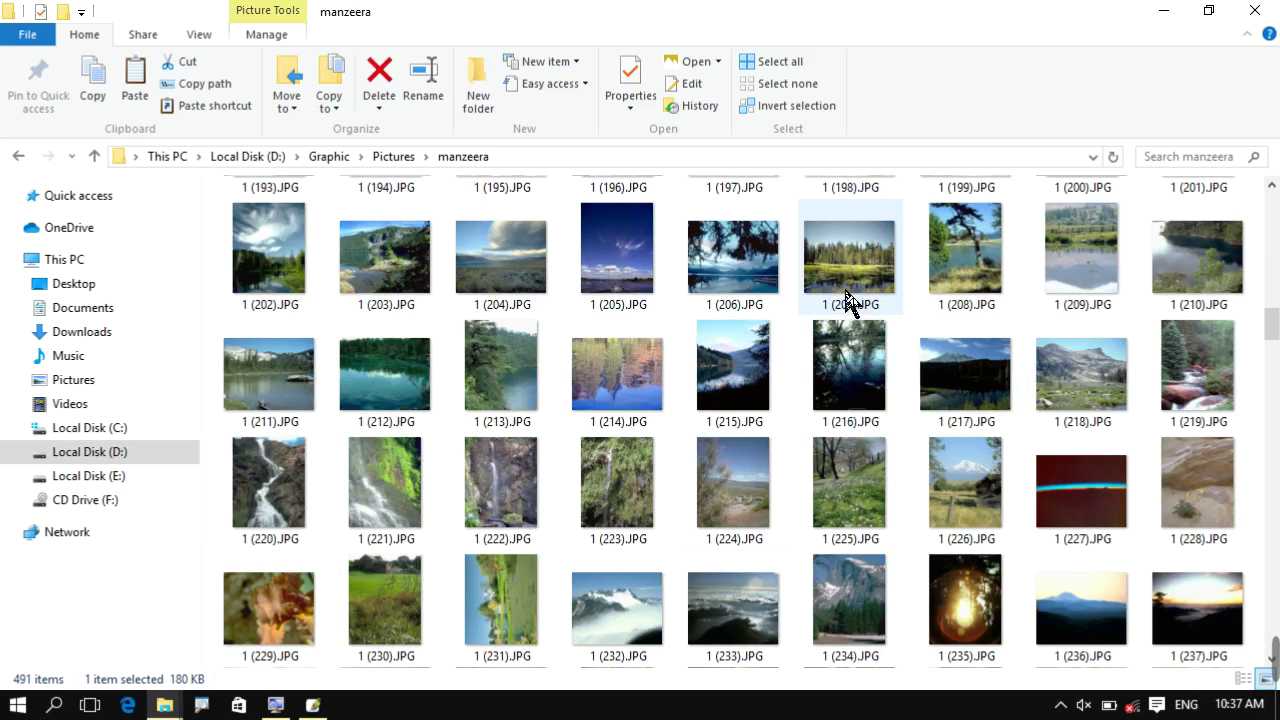
Open 1 (207).JPG in Photoshop, maximise its window and zoom out to fit.
{"action": "mouse_move", "coordinate": [846, 300]}
{"action": "left_mouse_down"}
{"action": "mouse_move", "coordinate": [300, 705]}
{"action": "mouse_move", "coordinate": [600, 374]}
{"action": "left_mouse_up"}
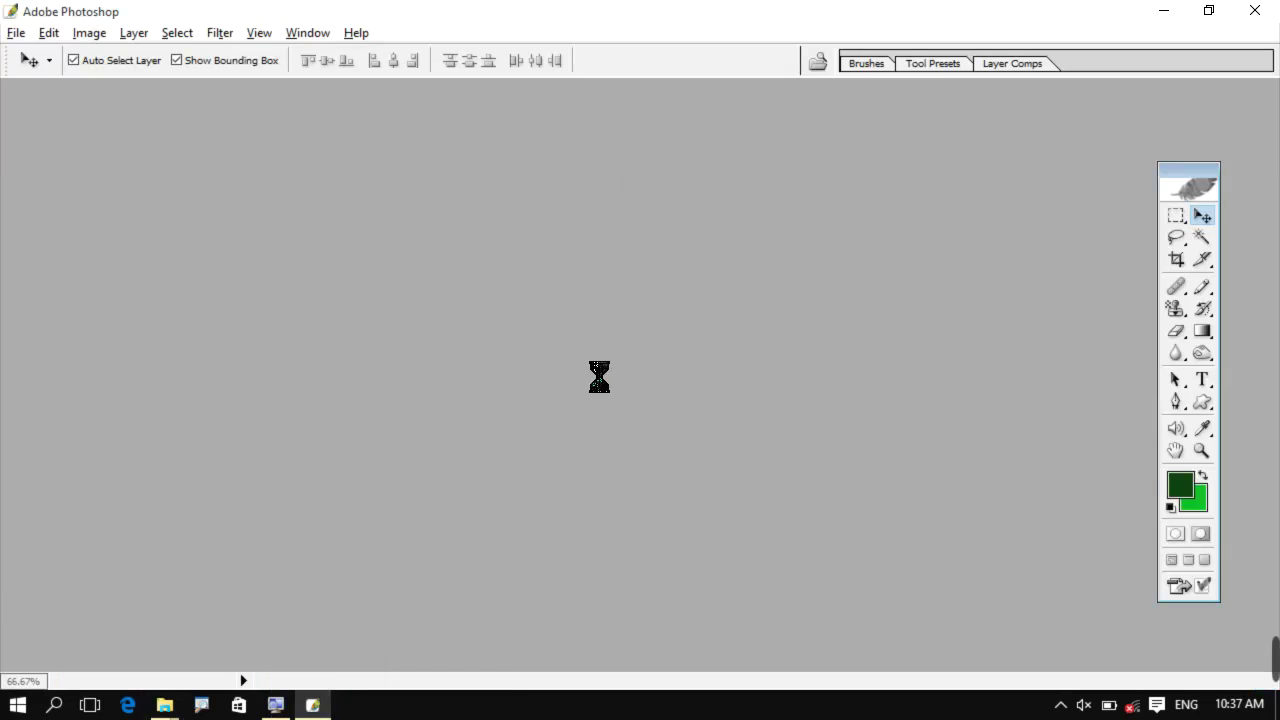
{"action": "left_click", "coordinate": [557, 99]}
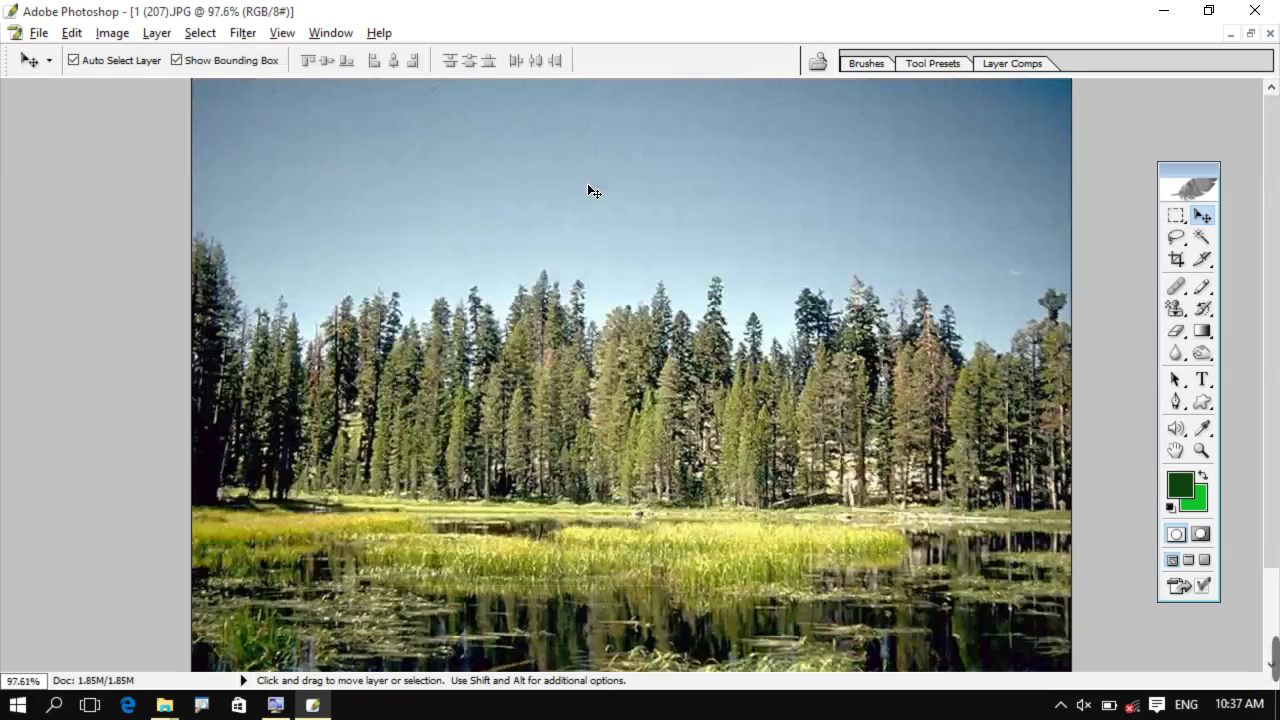
{"action": "key", "text": "ctrl+minus"}
Try Auto Color on the lake photo and undo it.
{"action": "left_click", "coordinate": [112, 32]}
{"action": "mouse_move", "coordinate": [157, 85]}
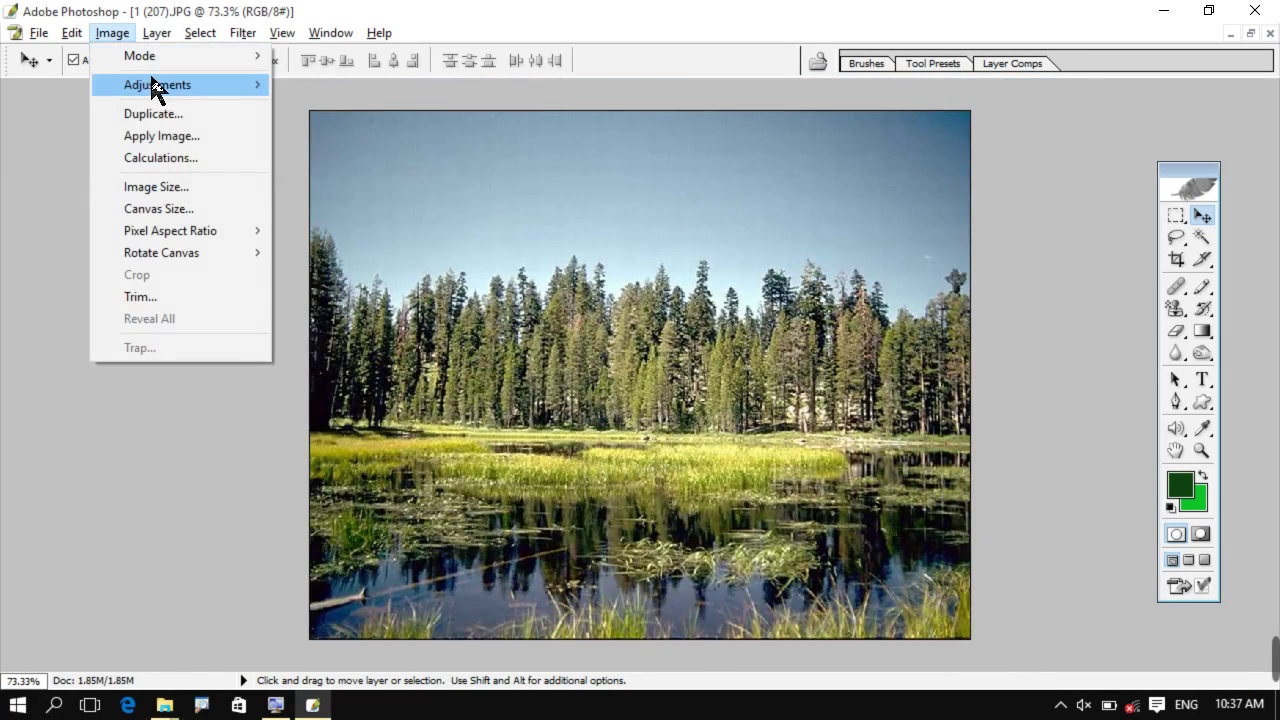
{"action": "left_click", "coordinate": [360, 151]}
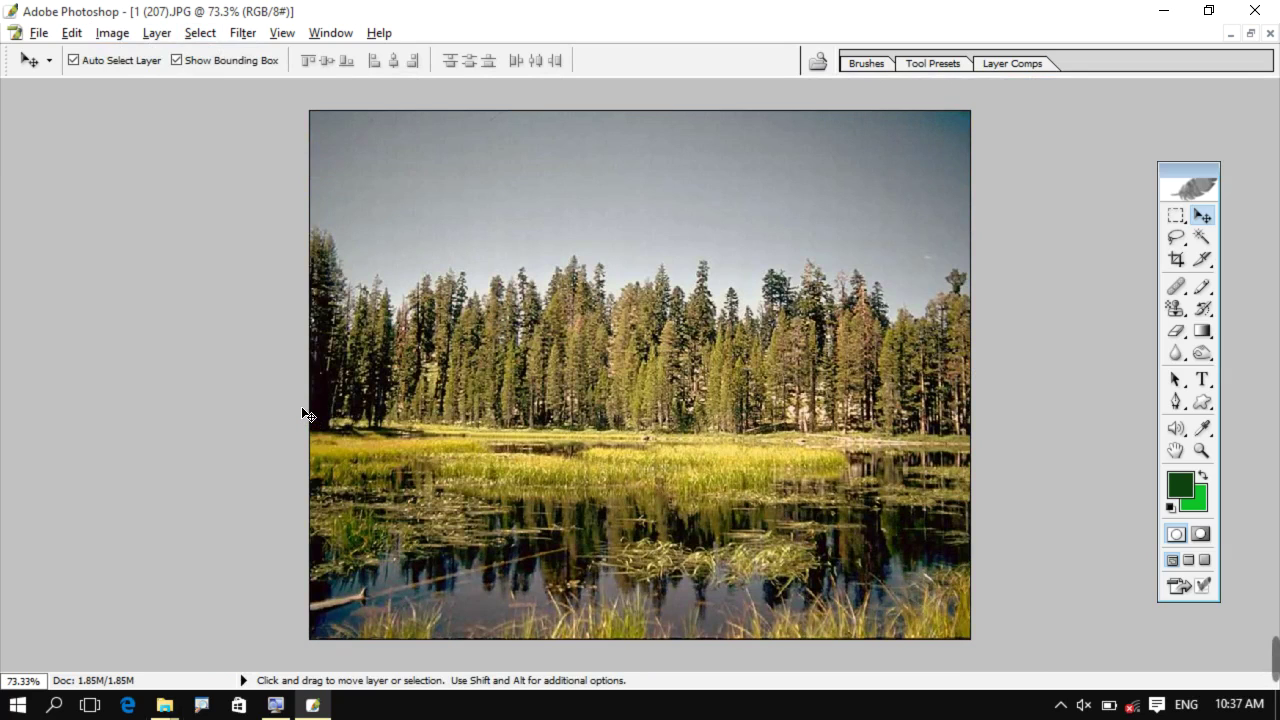
{"action": "key", "text": "ctrl+z"}
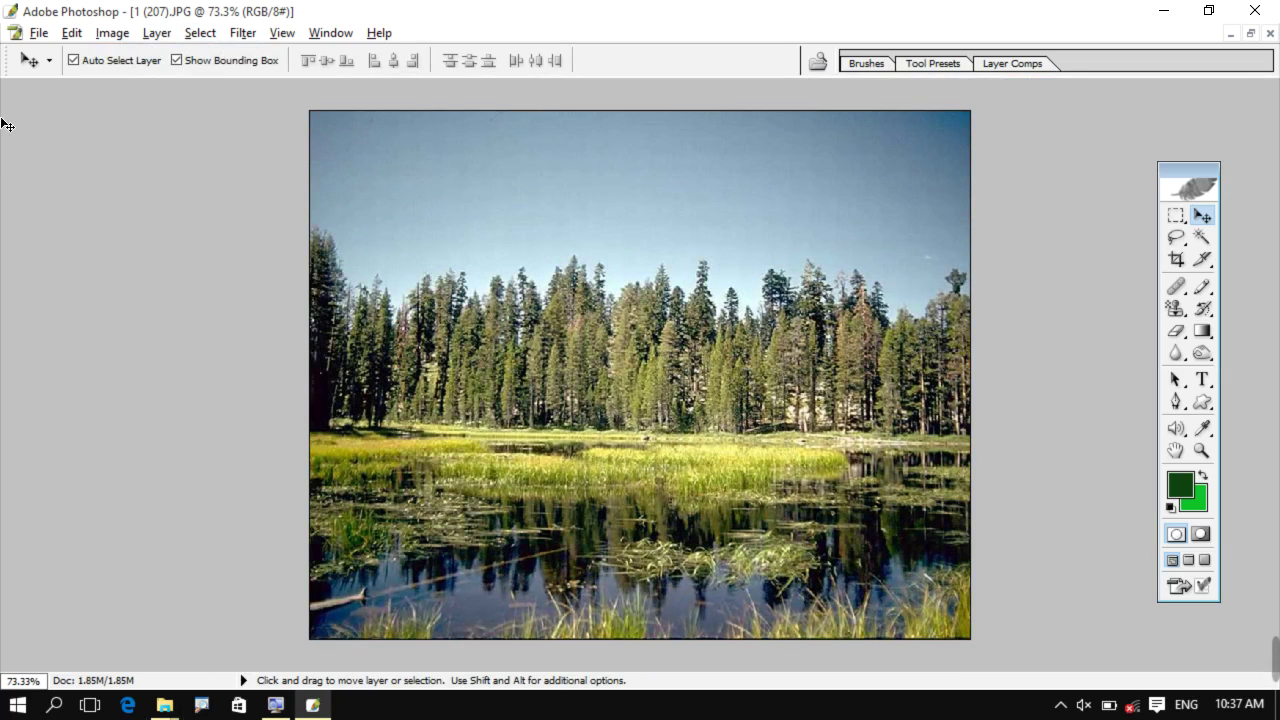
{"action": "left_click", "coordinate": [112, 34]}
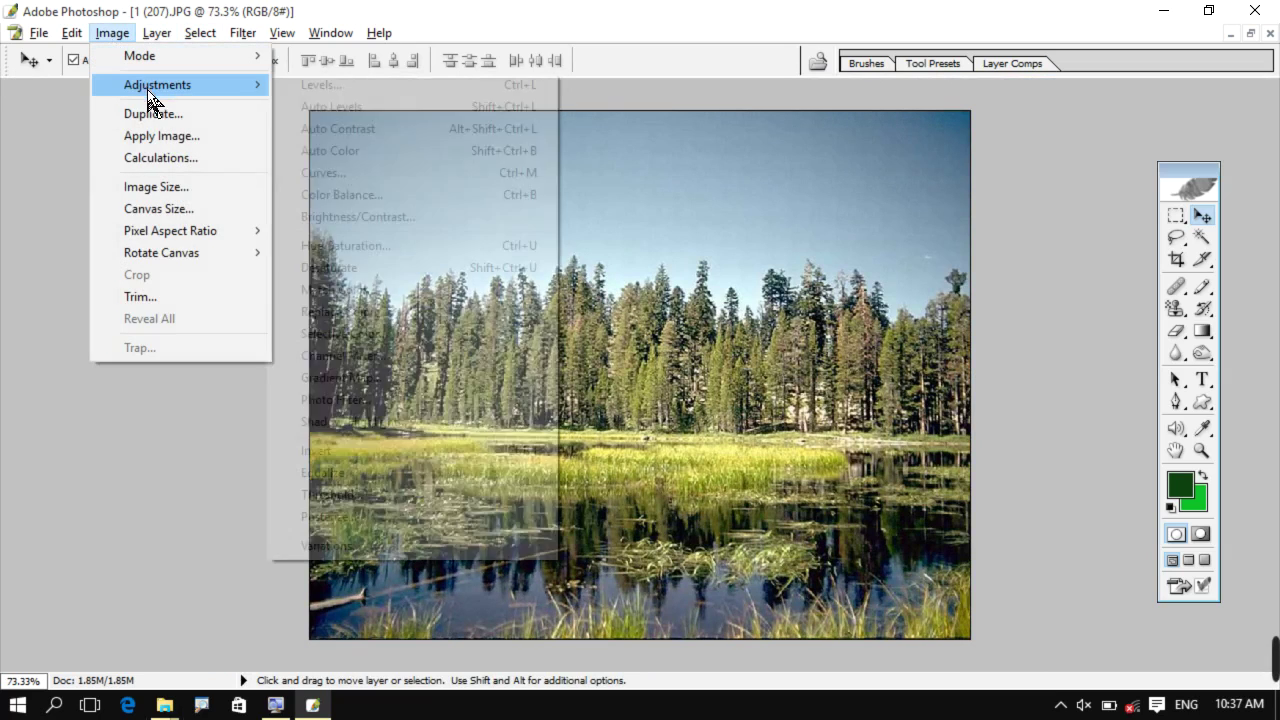
{"action": "mouse_move", "coordinate": [158, 85]}
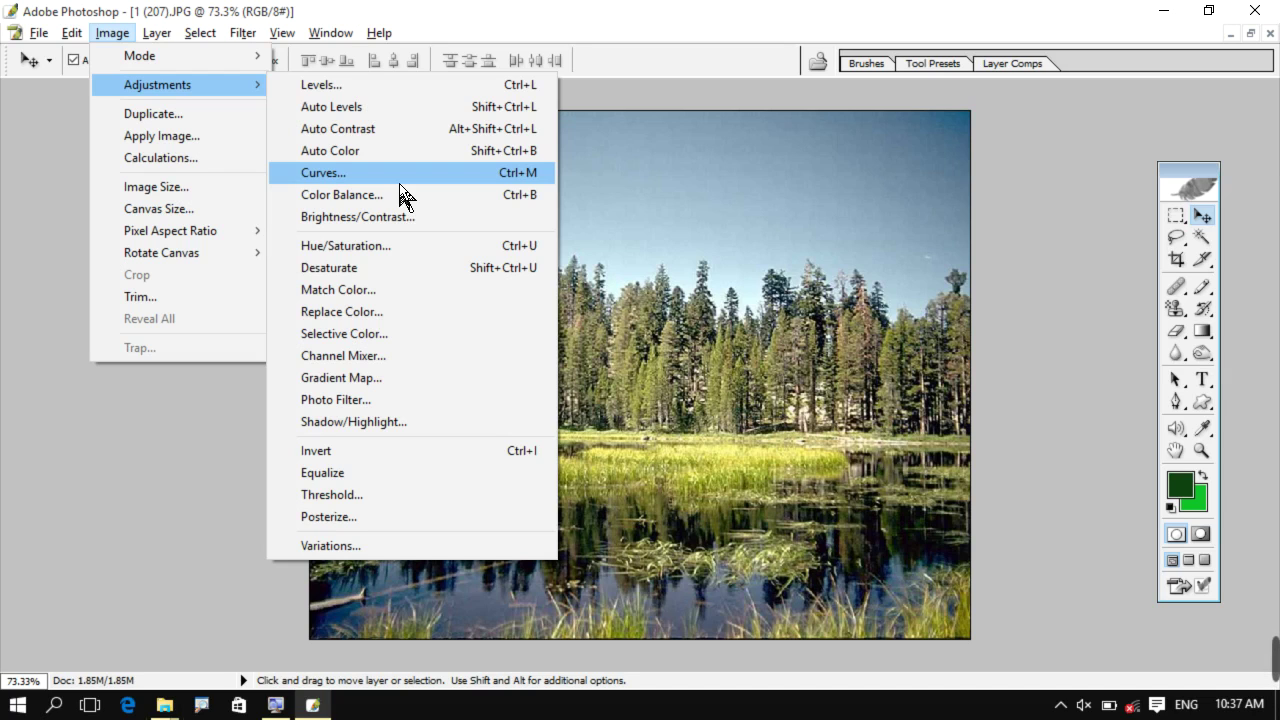
Try a darkening Curves adjustment on the lake photo, cancel it, and dismiss the menus.
{"action": "left_click", "coordinate": [400, 178]}
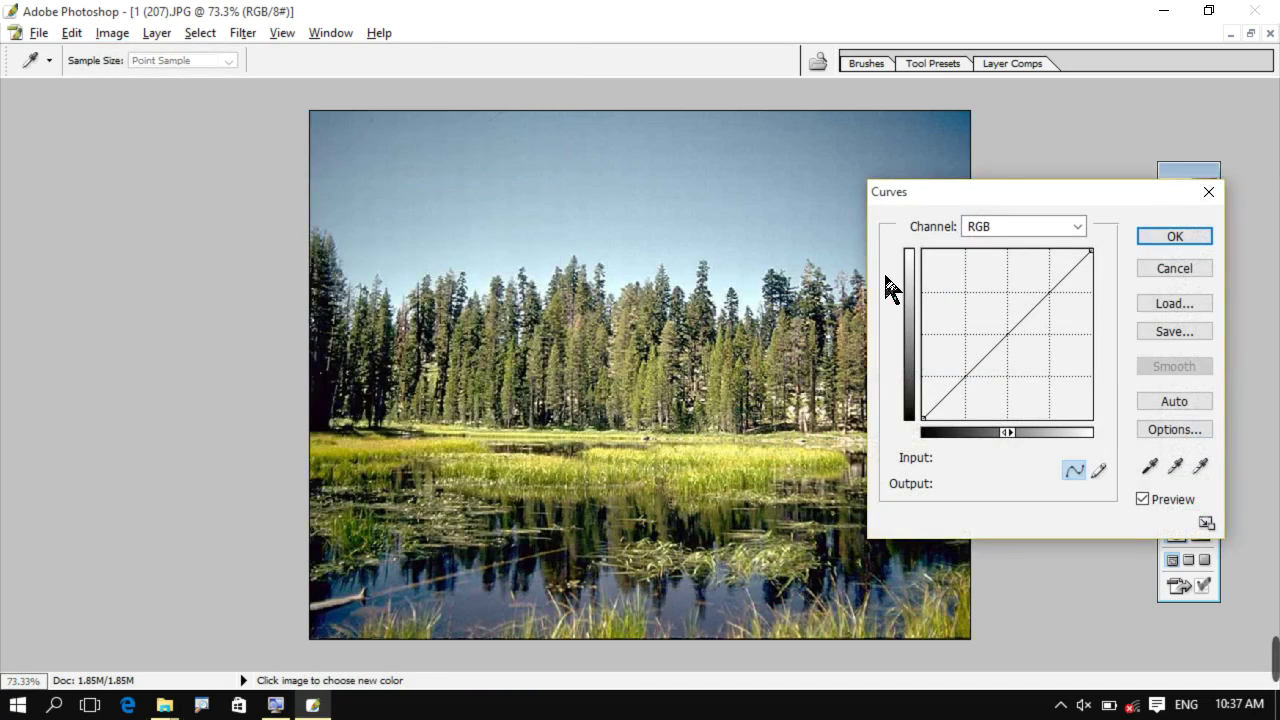
{"action": "left_click", "coordinate": [1004, 334]}
{"action": "mouse_move", "coordinate": [1010, 340]}
{"action": "left_mouse_down"}
{"action": "mouse_move", "coordinate": [984, 321]}
{"action": "mouse_move", "coordinate": [1022, 349]}
{"action": "left_mouse_up"}
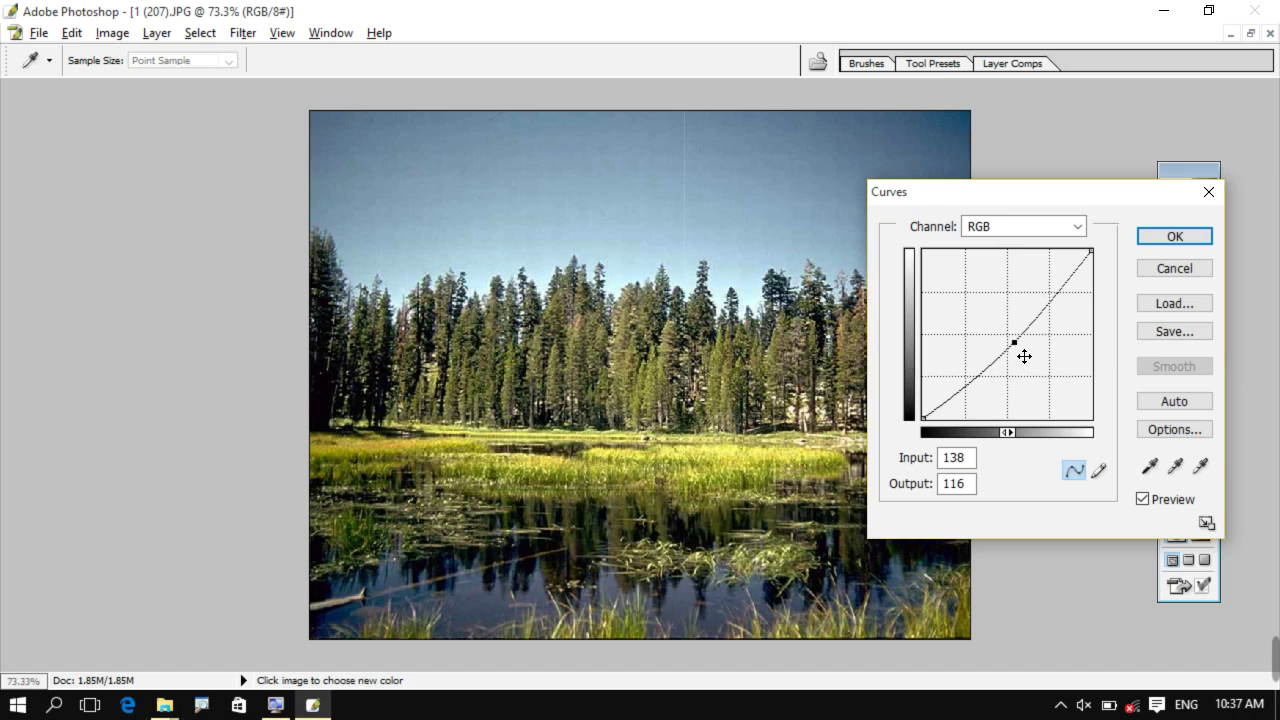
{"action": "left_click_drag", "start_coordinate": [1014, 342], "coordinate": [1047, 371]}
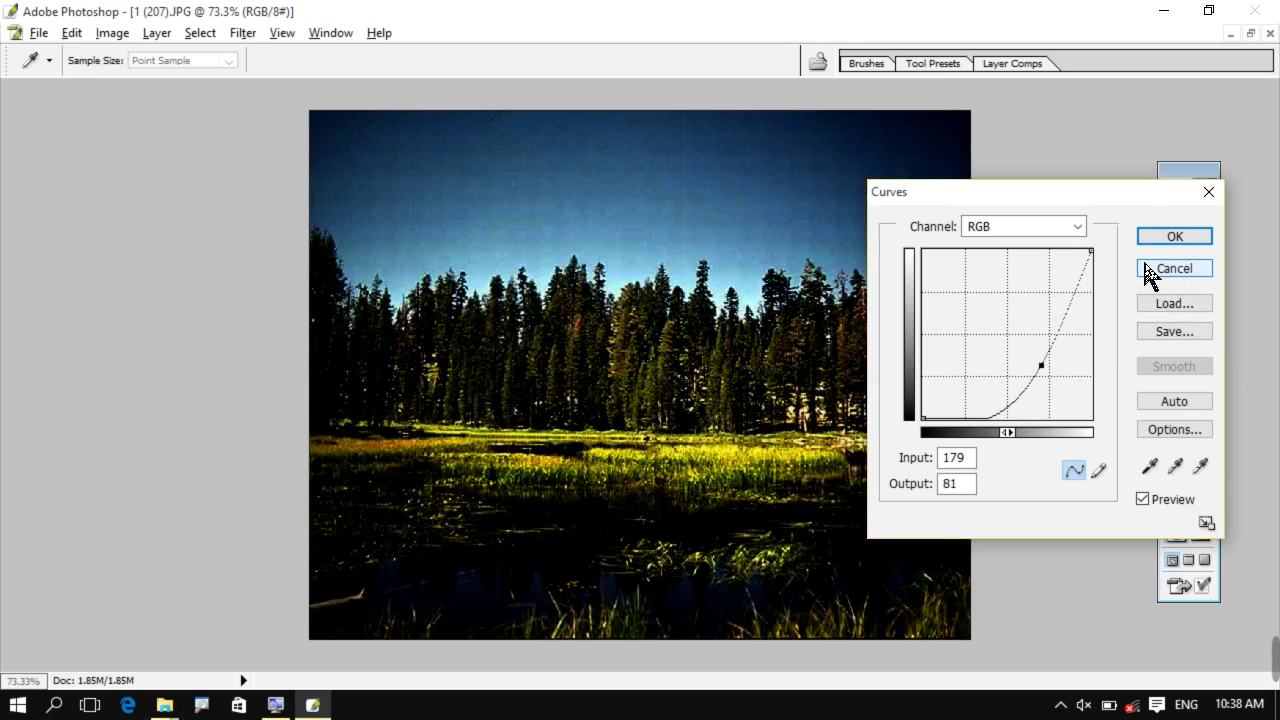
{"action": "left_click", "coordinate": [1150, 270]}
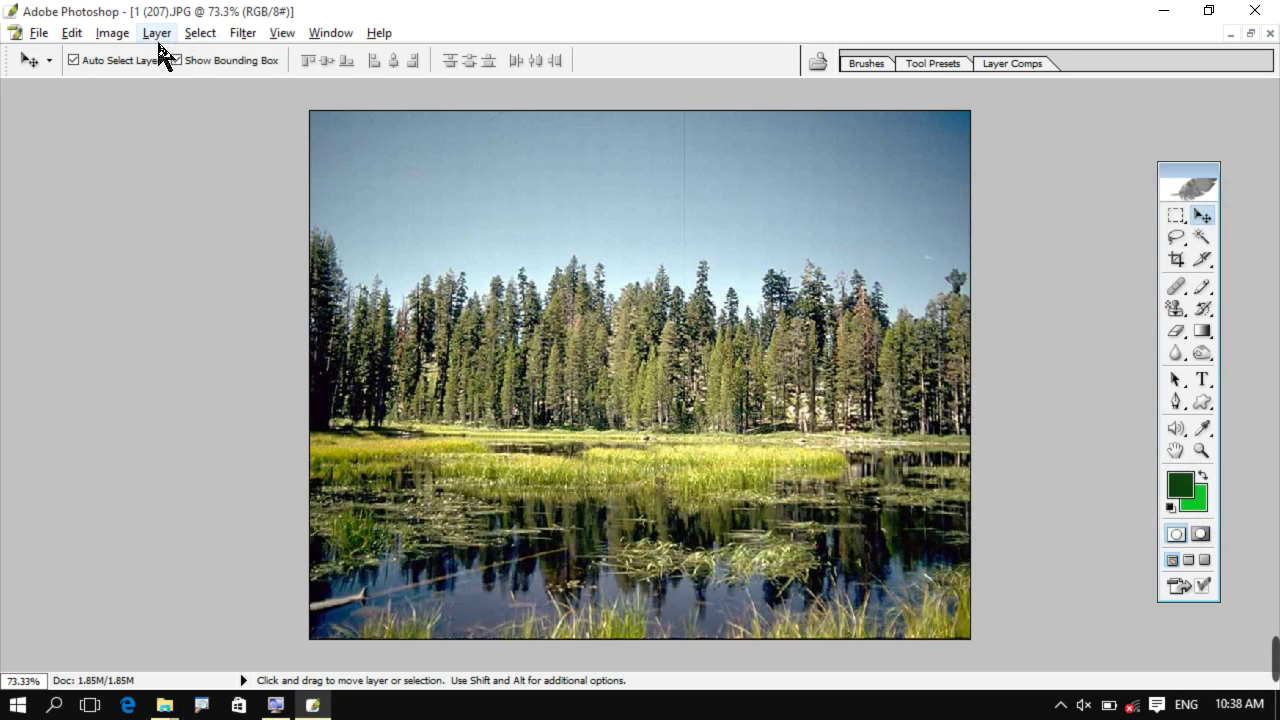
{"action": "left_click", "coordinate": [118, 34]}
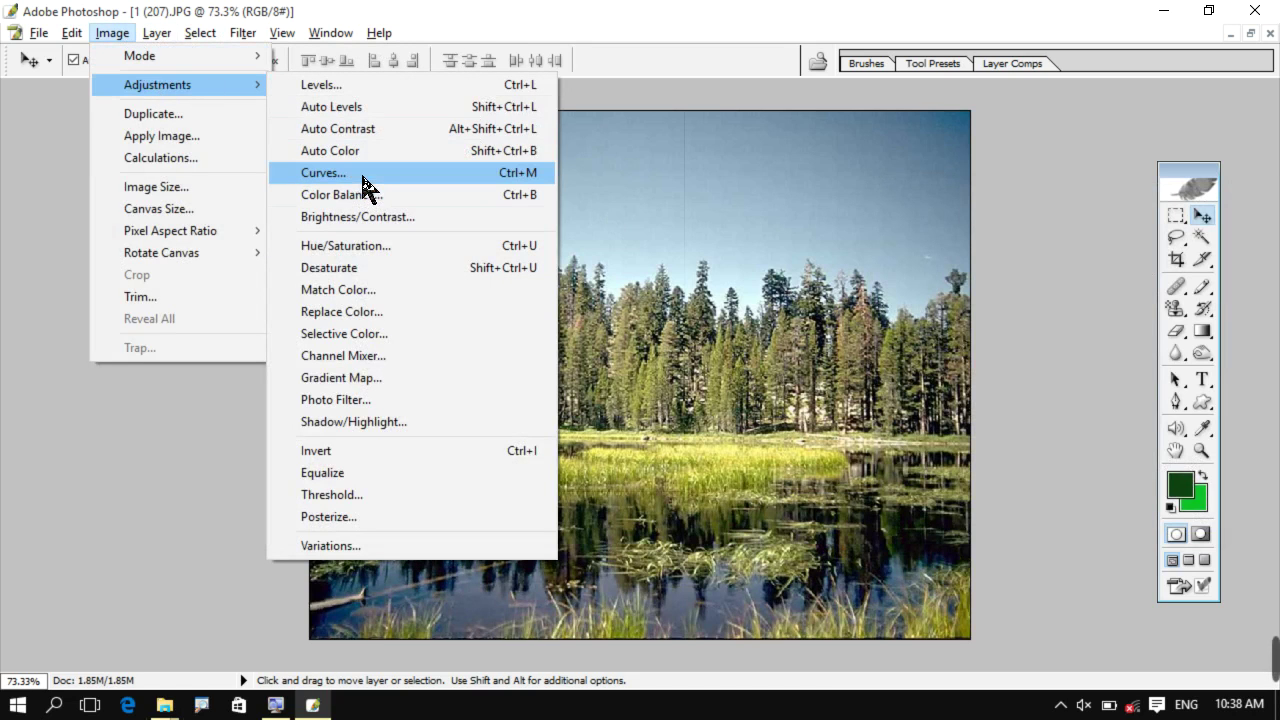
{"action": "key", "text": "Escape"}
{"action": "key", "text": "Escape"}
{"action": "key", "text": "ctrl+w"}
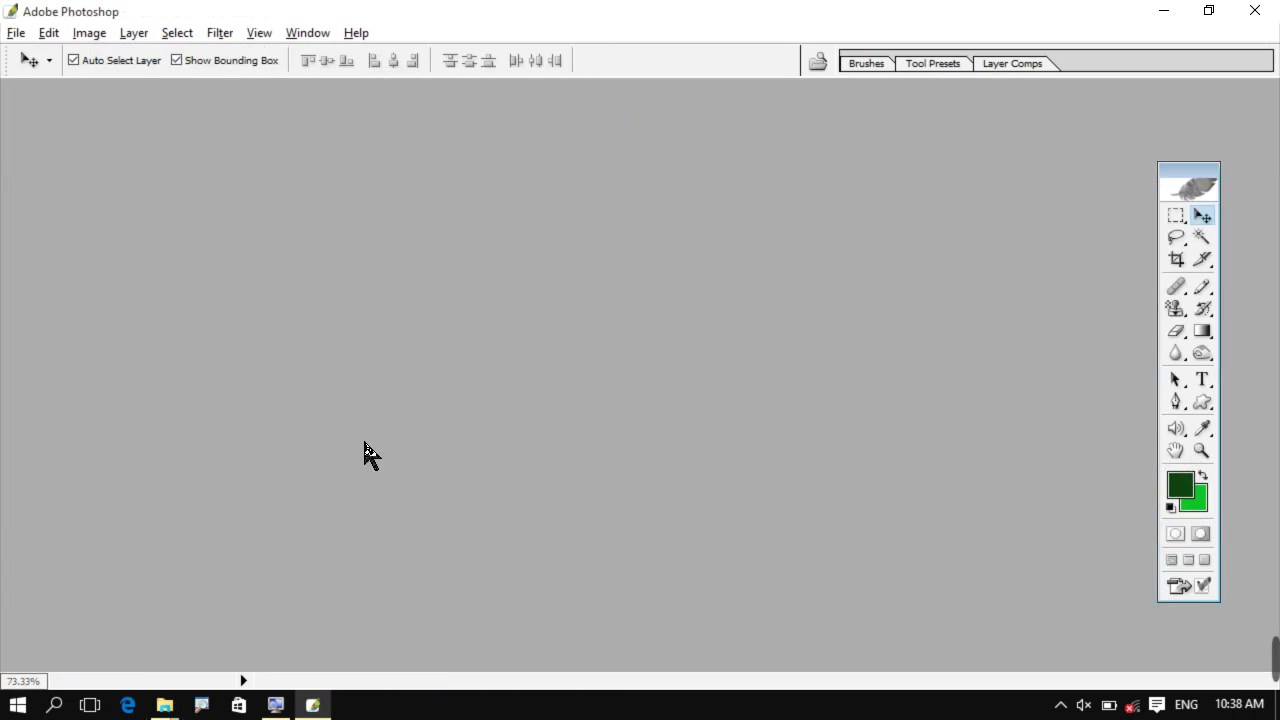
{"action": "left_click", "coordinate": [543, 657]}
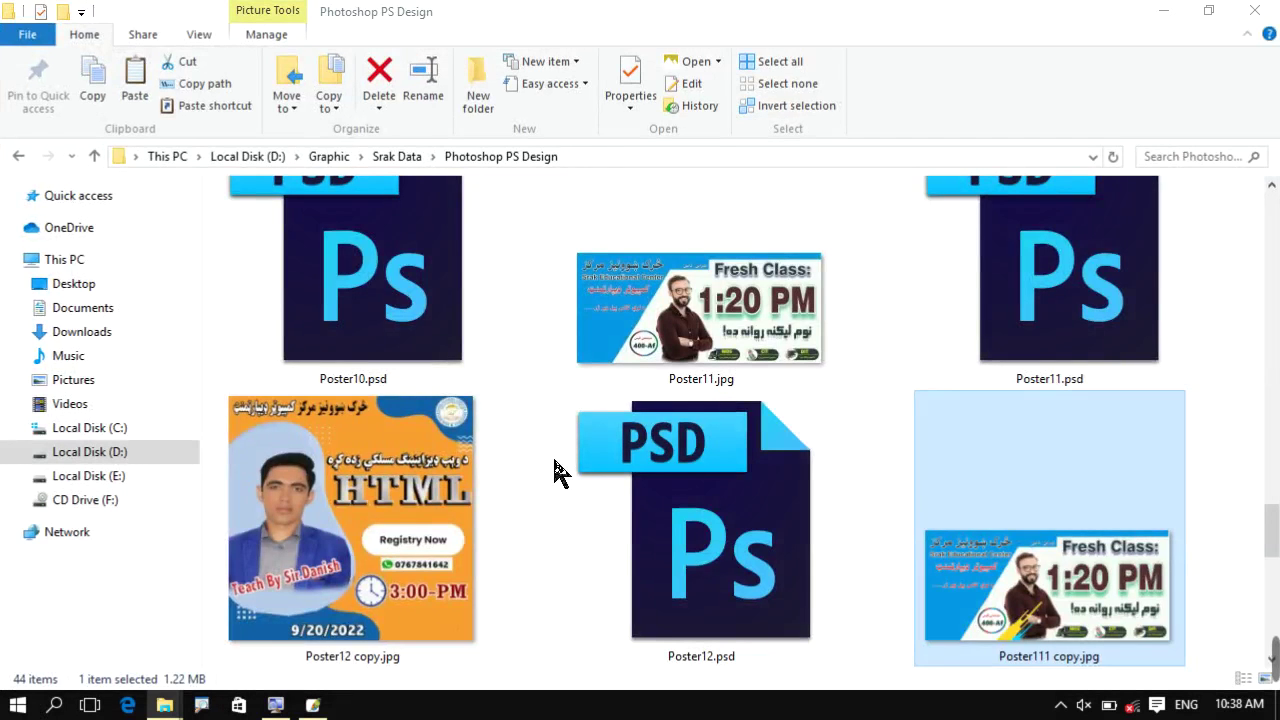
{"action": "left_click", "coordinate": [350, 615]}
{"action": "left_click_drag", "start_coordinate": [350, 615], "coordinate": [512, 440]}
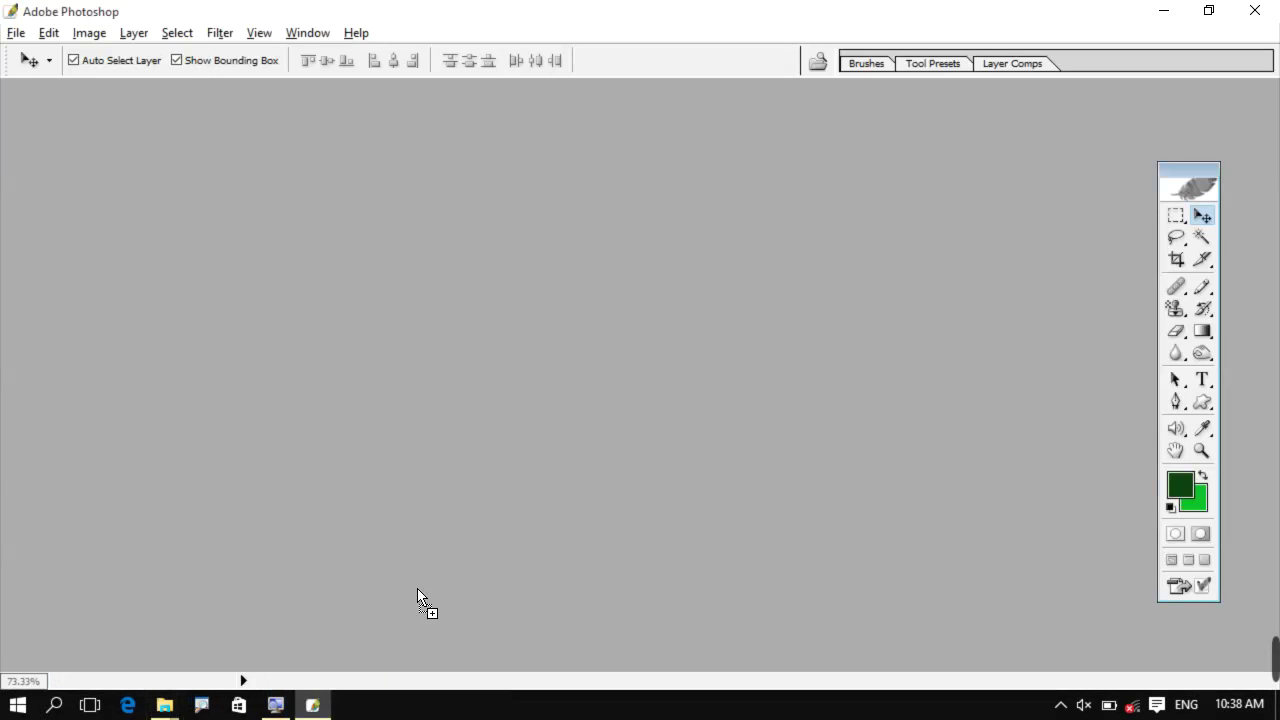
{"action": "left_click", "coordinate": [317, 98]}
{"action": "key", "text": "ctrl+0"}
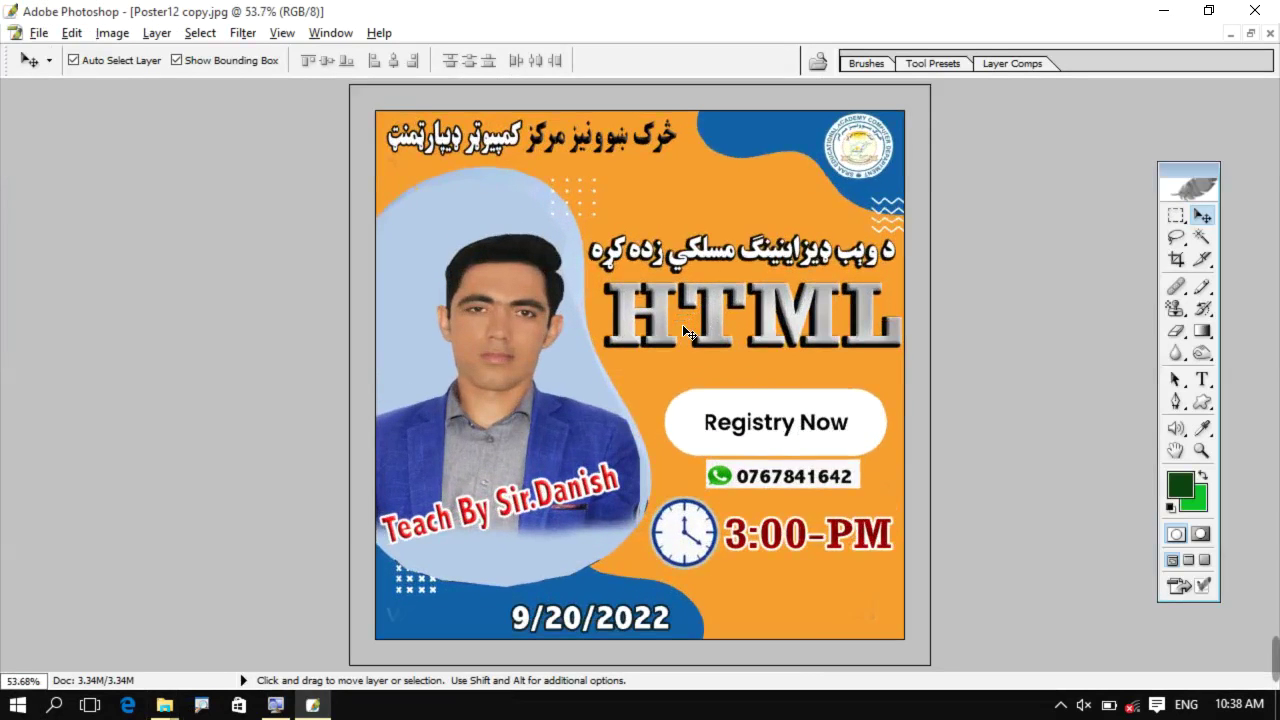
{"action": "left_click", "coordinate": [112, 33]}
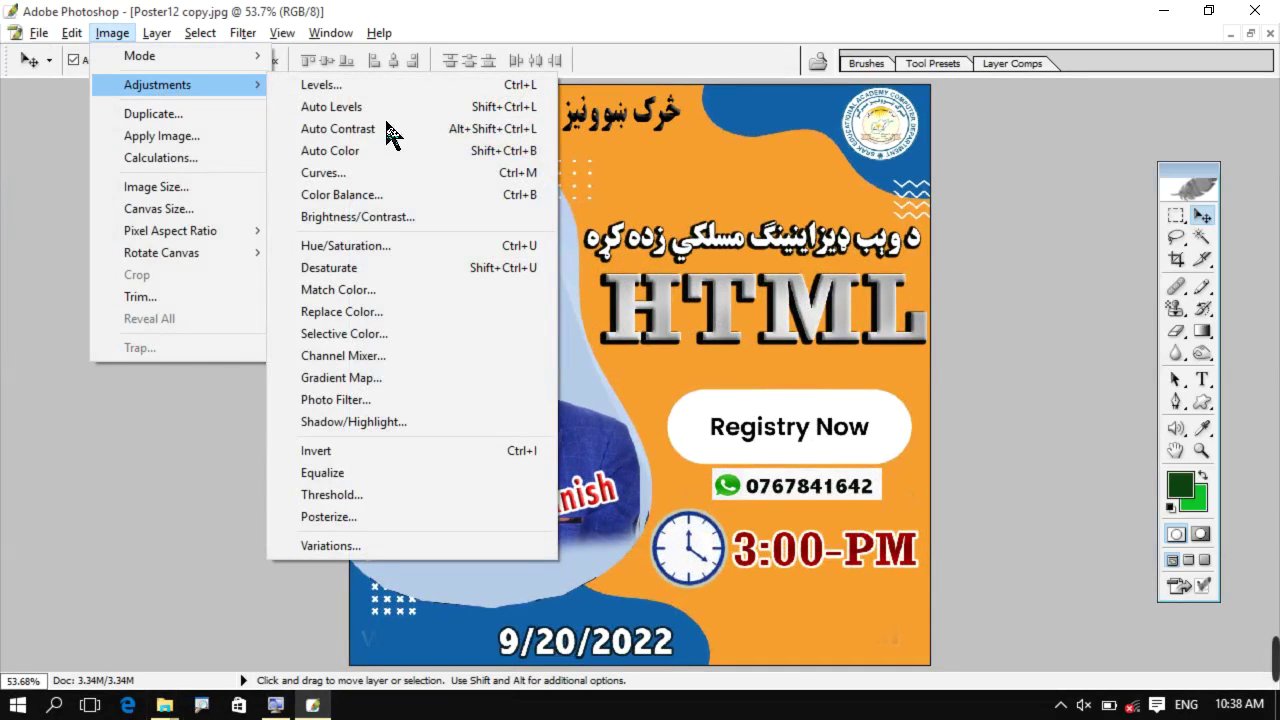
{"action": "left_click", "coordinate": [390, 173]}
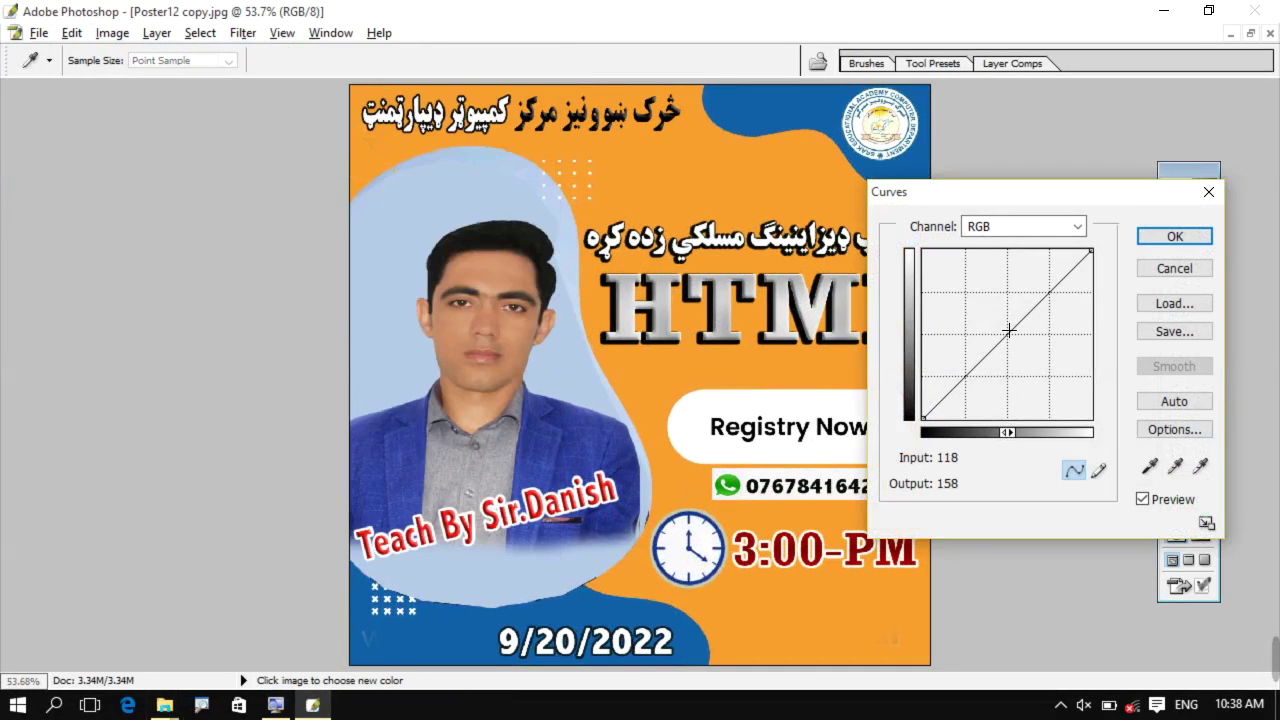
{"action": "mouse_move", "coordinate": [1006, 335]}
{"action": "left_mouse_down"}
{"action": "mouse_move", "coordinate": [985, 324]}
{"action": "mouse_move", "coordinate": [1041, 374]}
{"action": "mouse_move", "coordinate": [1006, 343]}
{"action": "left_mouse_up"}
{"action": "left_click", "coordinate": [1001, 226]}
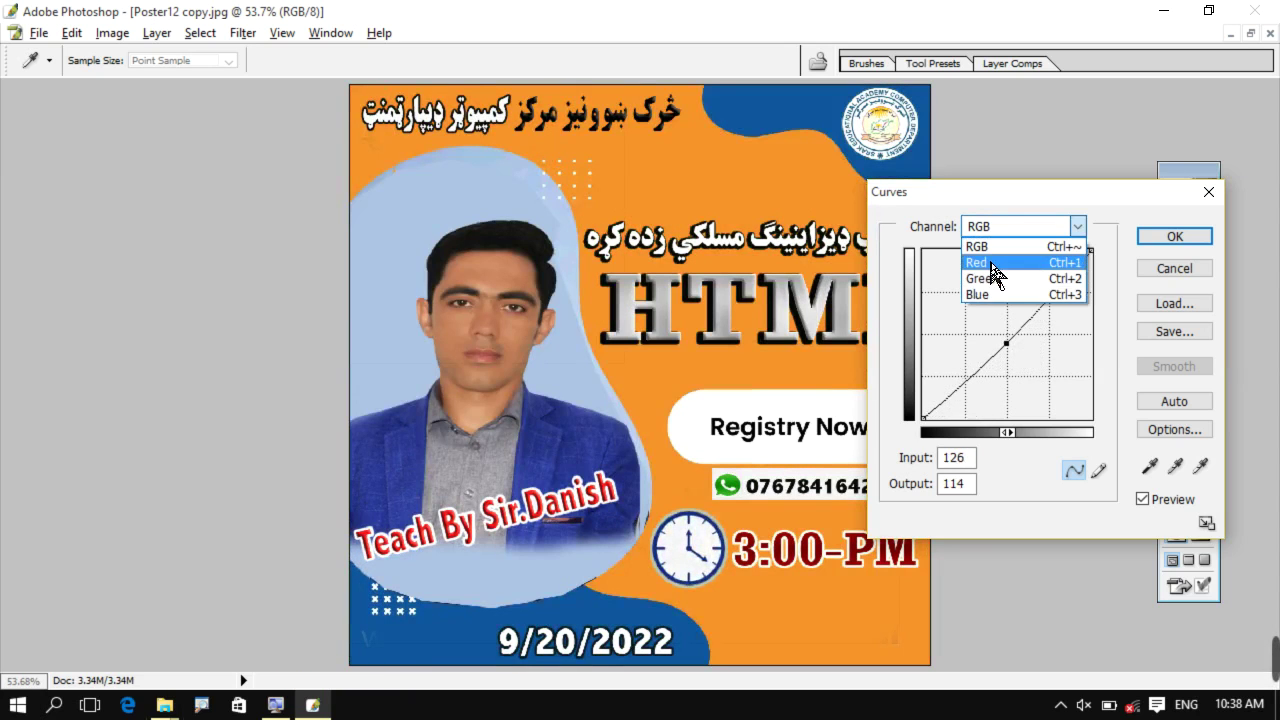
{"action": "left_click", "coordinate": [998, 285]}
{"action": "mouse_move", "coordinate": [1003, 351]}
{"action": "left_mouse_down"}
{"action": "mouse_move", "coordinate": [966, 330]}
{"action": "mouse_move", "coordinate": [1048, 383]}
{"action": "left_mouse_up"}
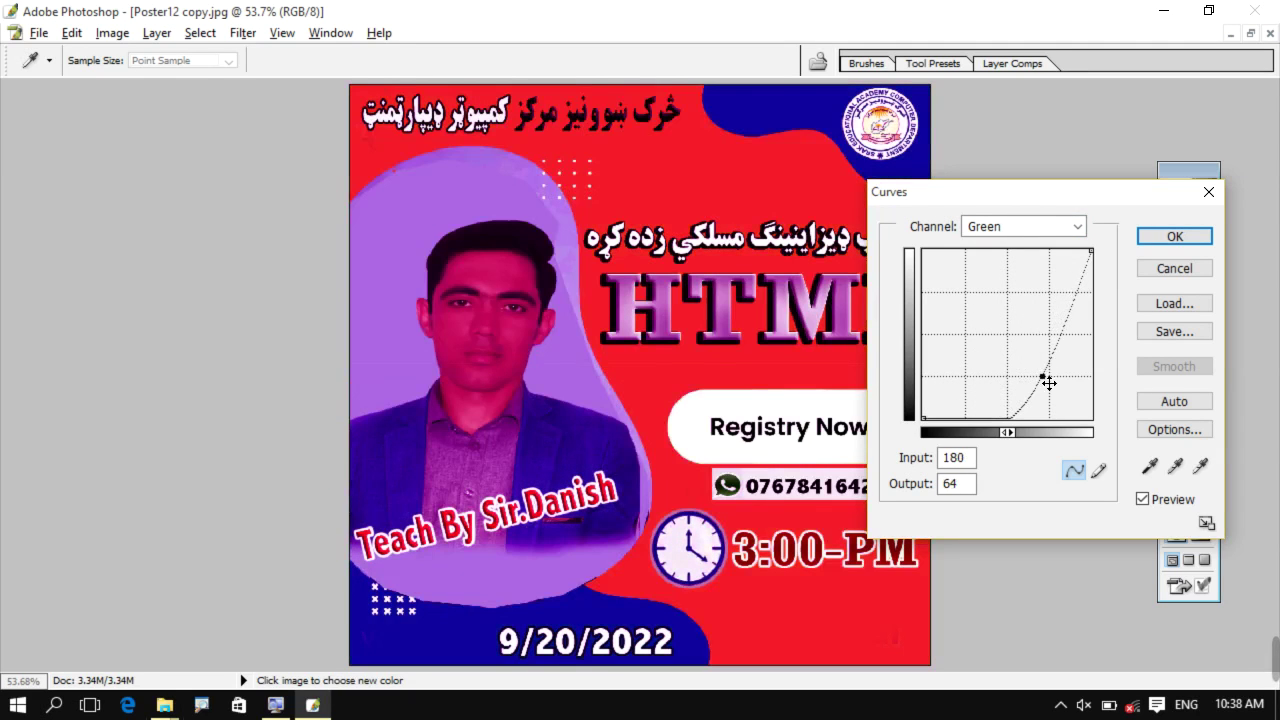
{"action": "left_click", "coordinate": [1022, 226]}
{"action": "left_click", "coordinate": [1000, 268]}
{"action": "mouse_move", "coordinate": [996, 347]}
{"action": "left_mouse_down"}
{"action": "mouse_move", "coordinate": [966, 311]}
{"action": "mouse_move", "coordinate": [1066, 400]}
{"action": "left_mouse_up"}
{"action": "left_click", "coordinate": [1174, 268]}
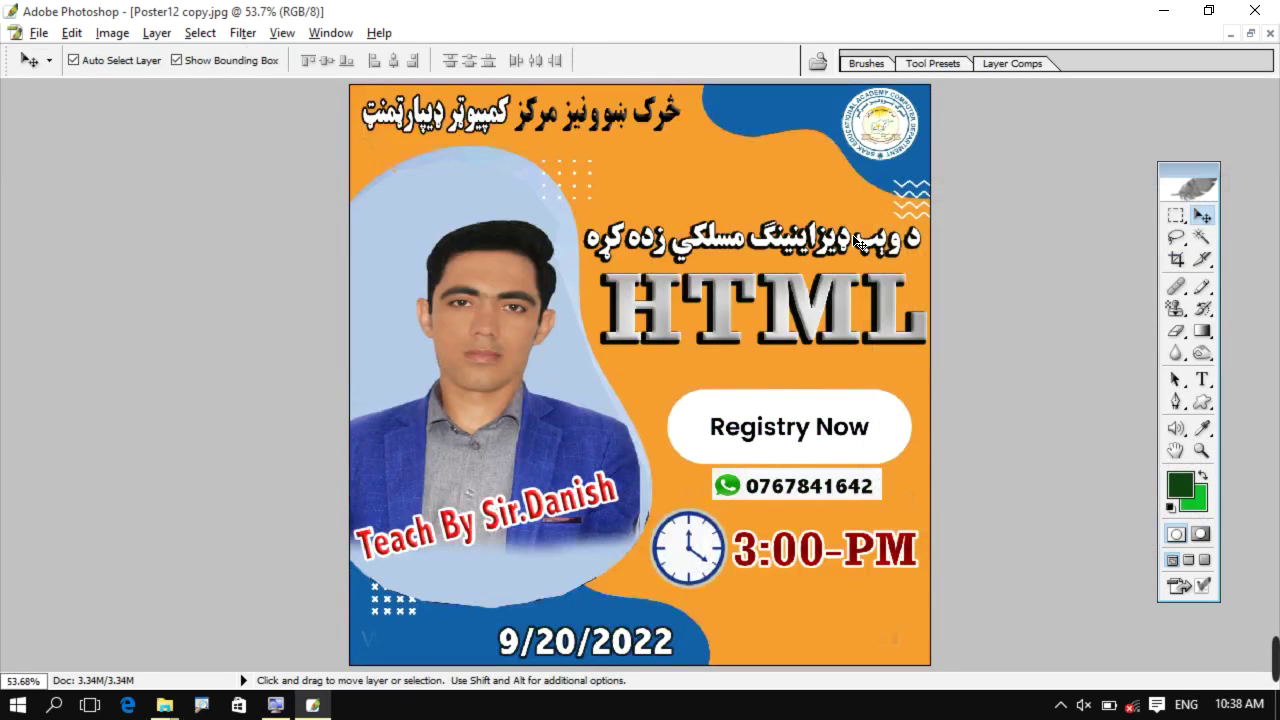
Close the Poster12 copy.jpg document.
{"action": "left_click", "coordinate": [1270, 35]}
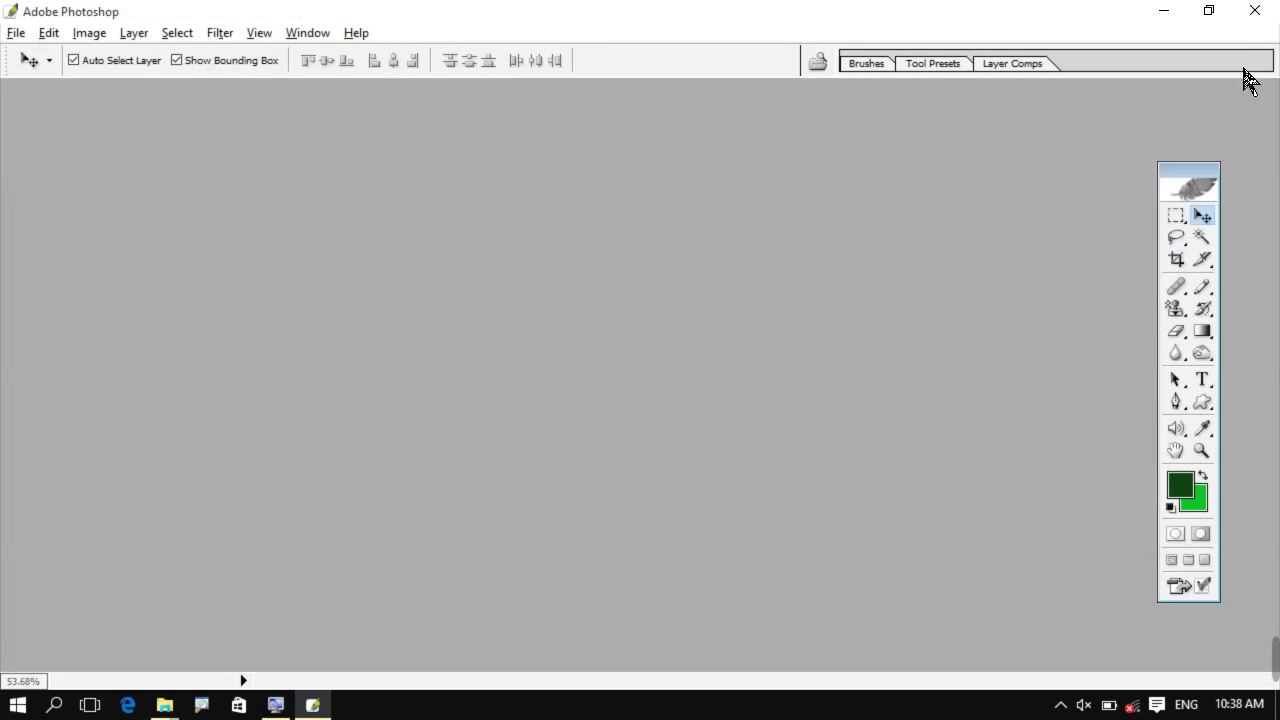
{"action": "left_click", "coordinate": [135, 33]}
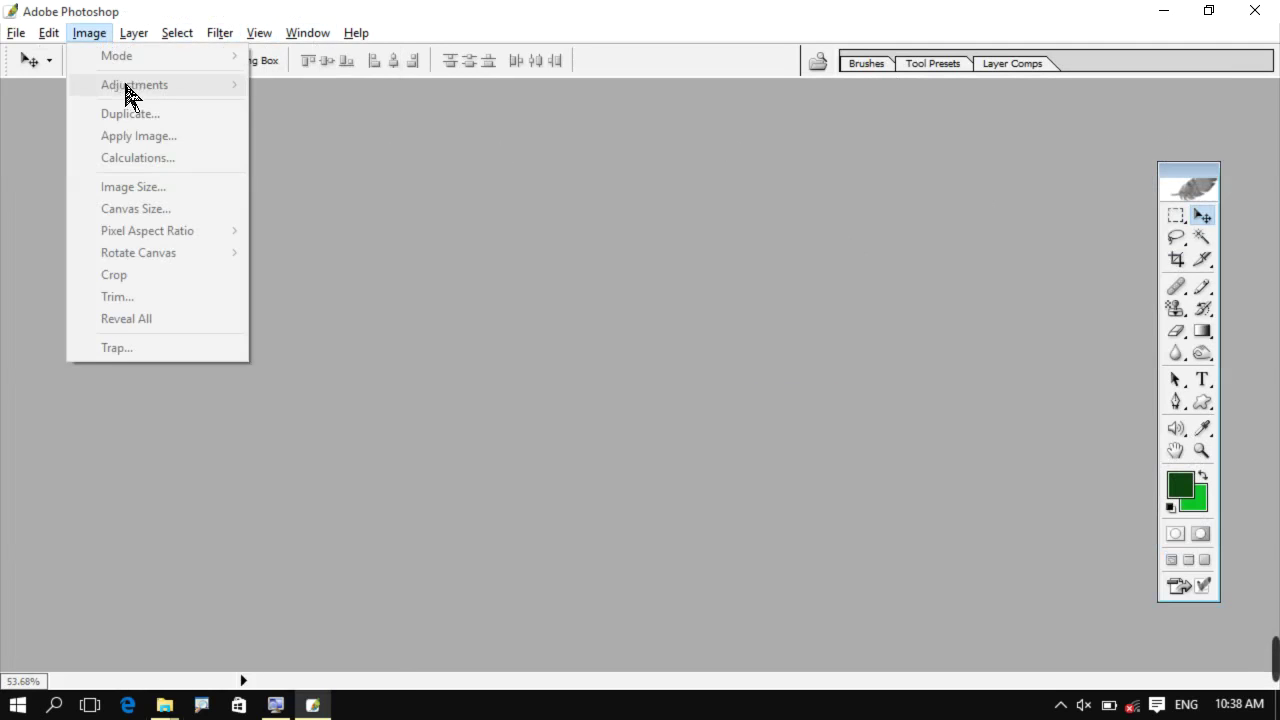
{"action": "left_click", "coordinate": [414, 434]}
Bring back the Photoshop PS Design folder and drag Poster copy.jpg toward Photoshop.
{"action": "left_click", "coordinate": [165, 705]}
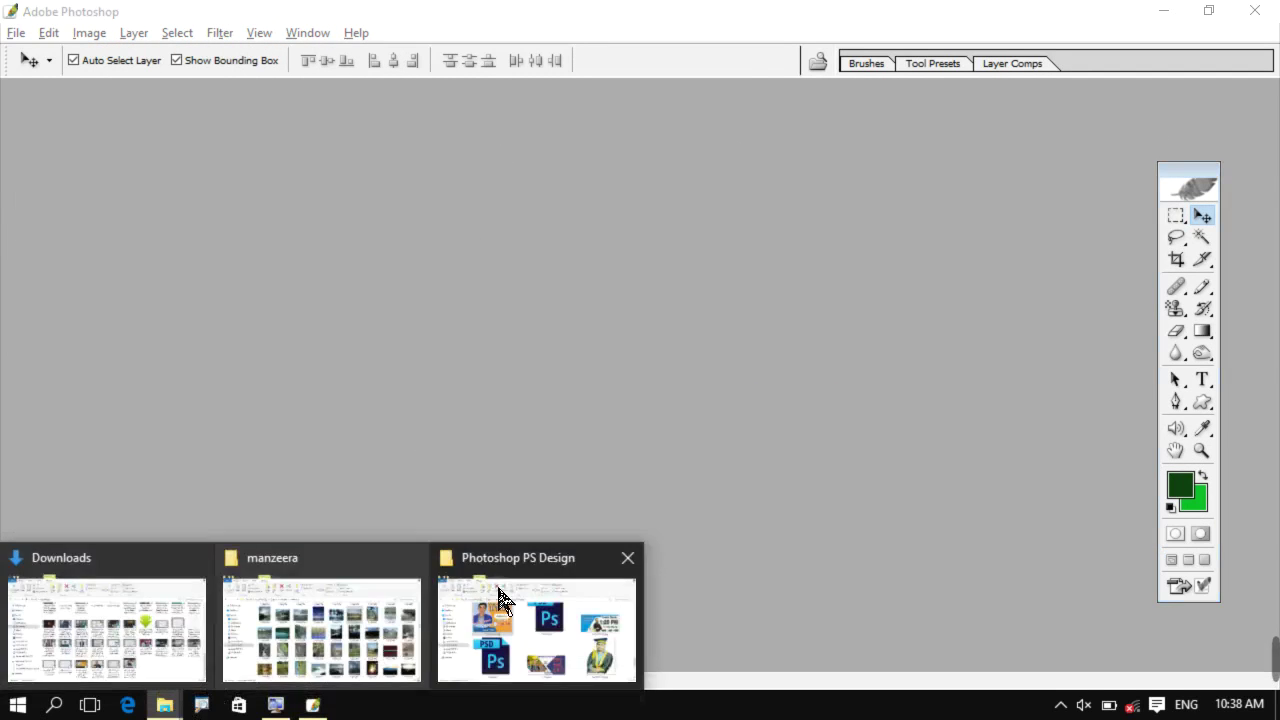
{"action": "left_click", "coordinate": [505, 600]}
{"action": "scroll", "coordinate": [680, 460], "scroll_direction": "down", "scroll_amount": 2}
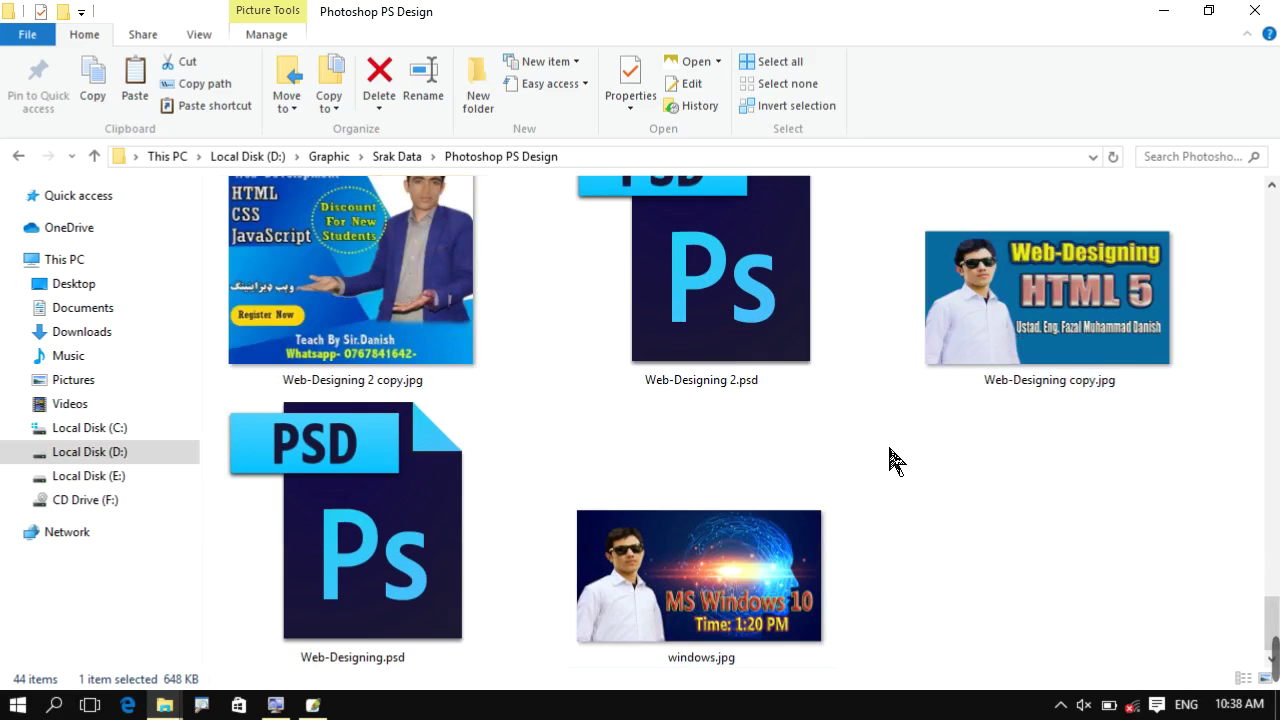
{"action": "scroll", "coordinate": [895, 460], "scroll_direction": "up", "scroll_amount": 3}
{"action": "scroll", "coordinate": [895, 460], "scroll_direction": "up", "scroll_amount": 3}
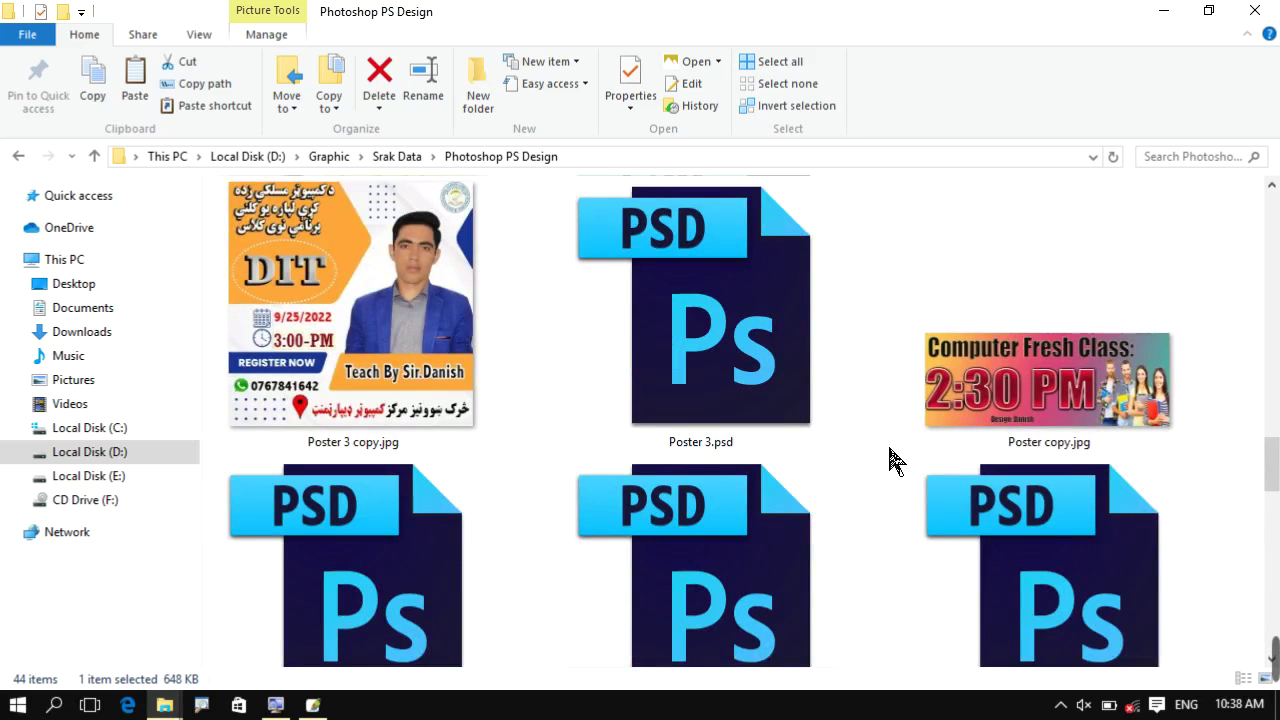
{"action": "left_click_drag", "start_coordinate": [945, 395], "coordinate": [328, 702]}
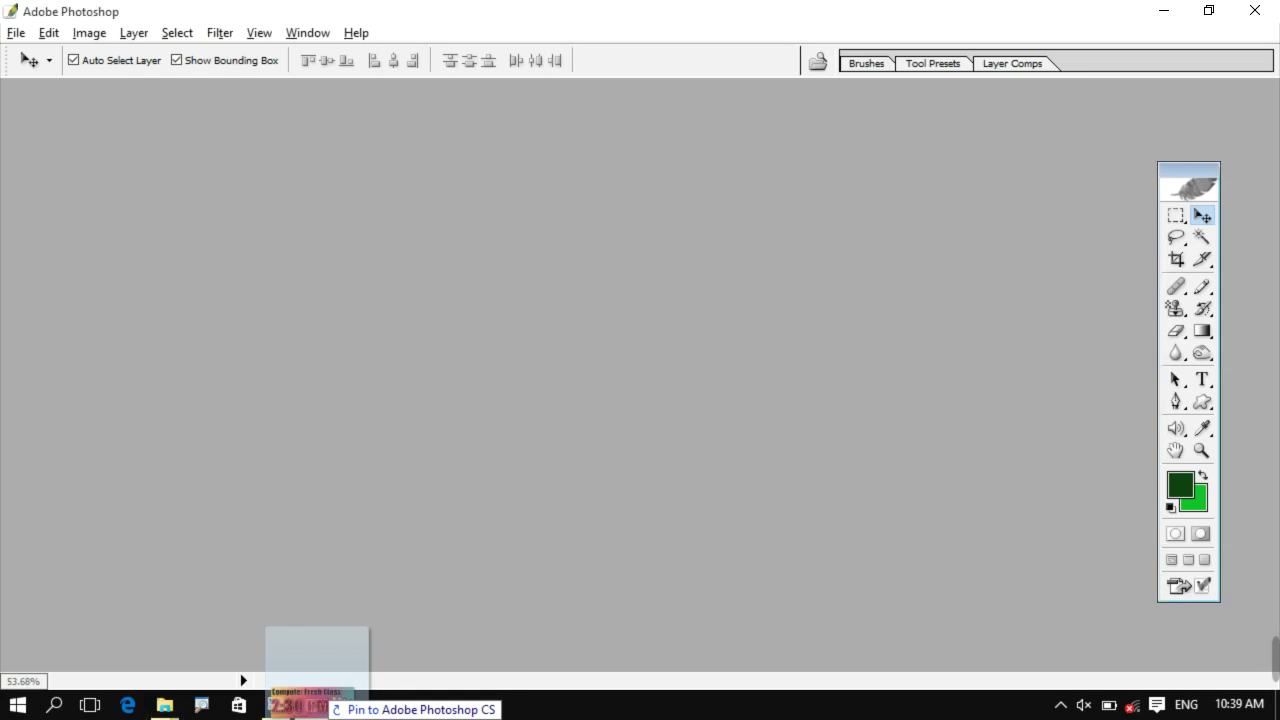
Open Poster copy.jpg in Photoshop and maximise its document window.
{"action": "left_click_drag", "start_coordinate": [328, 702], "coordinate": [588, 470]}
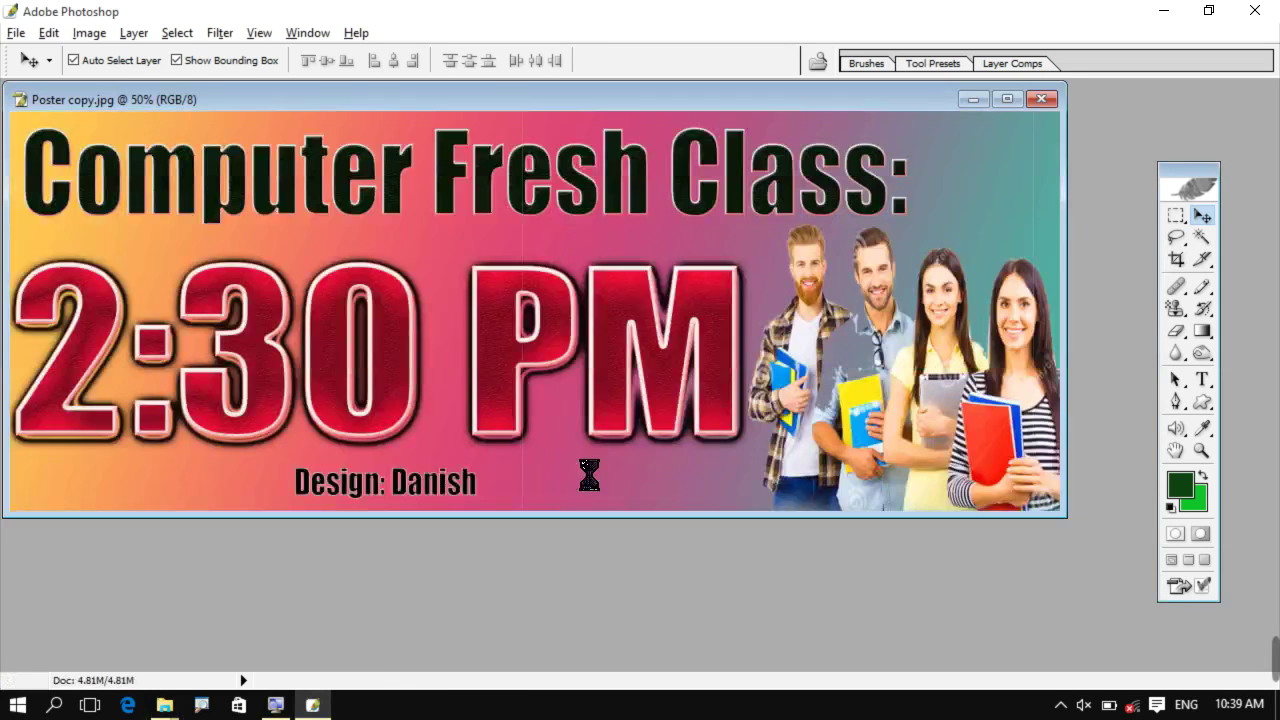
{"action": "scroll", "coordinate": [791, 232], "scroll_direction": "up", "scroll_amount": 2, "text": "alt"}
{"action": "left_click", "coordinate": [1024, 98]}
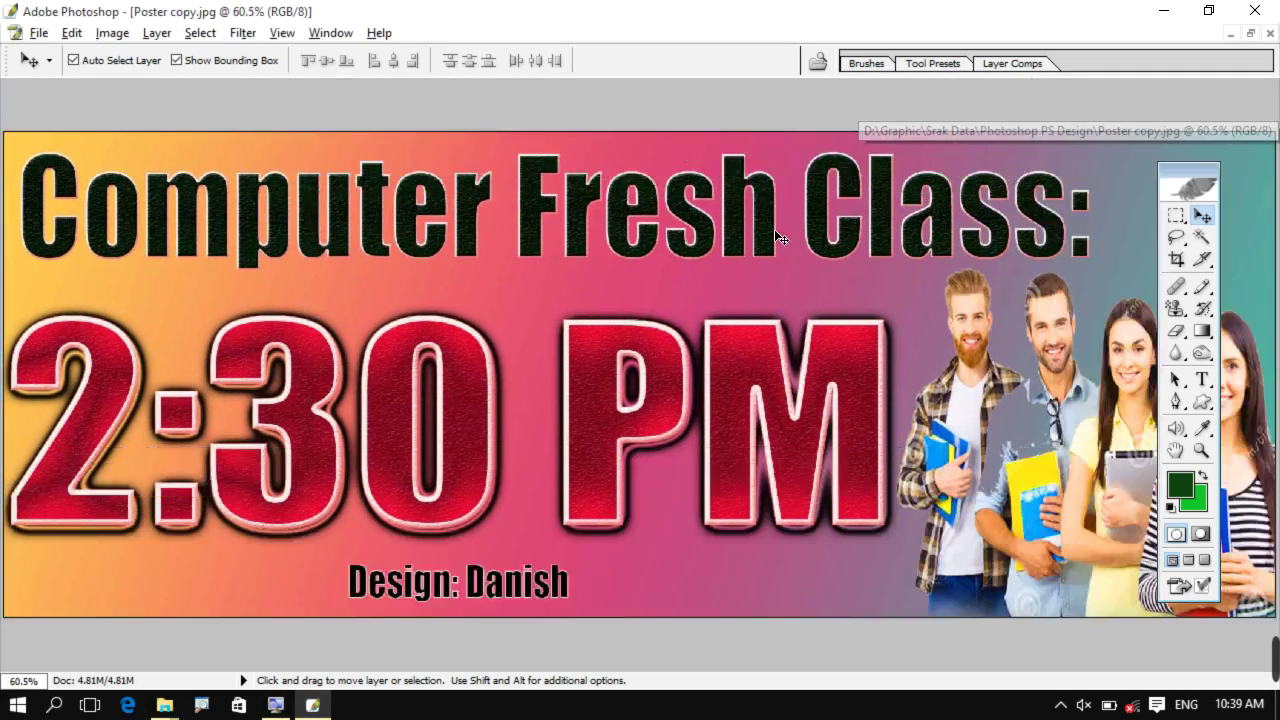
{"action": "scroll", "coordinate": [791, 301], "scroll_direction": "down", "scroll_amount": 2, "text": "alt"}
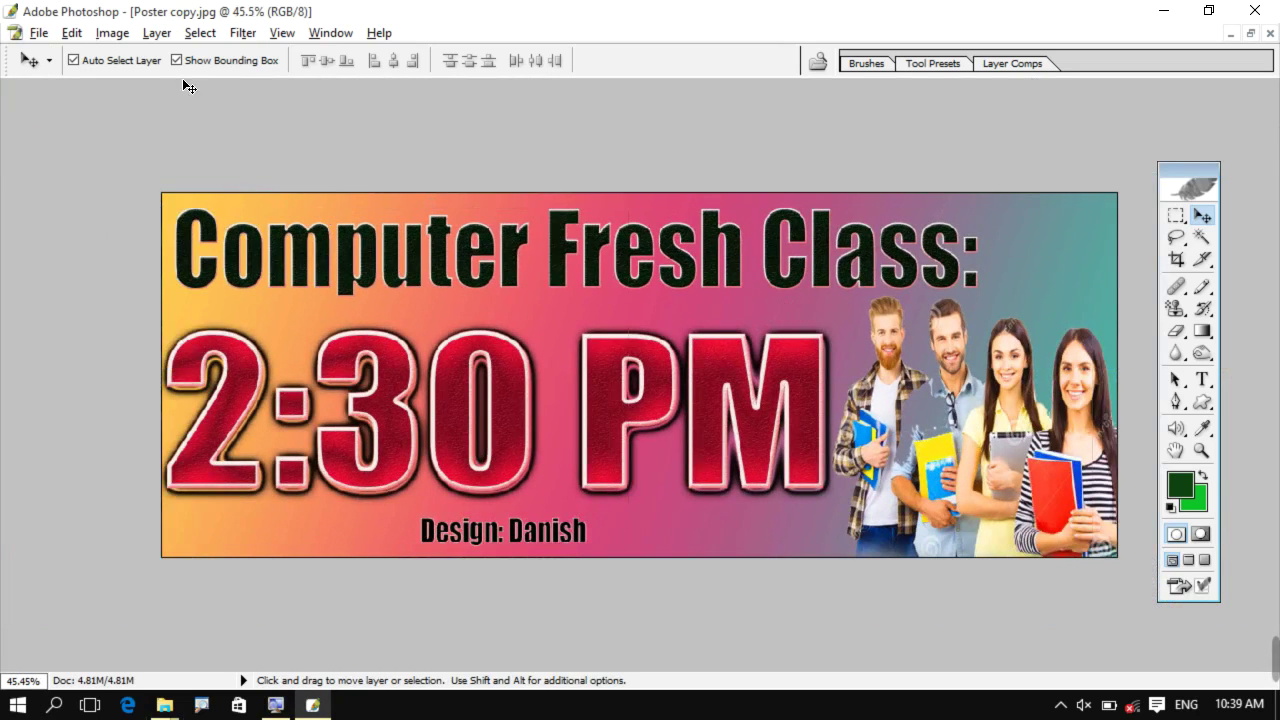
Apply Color Balance of -100 cyan, +100 green and -63 yellow to the banner.
{"action": "left_click", "coordinate": [110, 33]}
{"action": "mouse_move", "coordinate": [158, 85]}
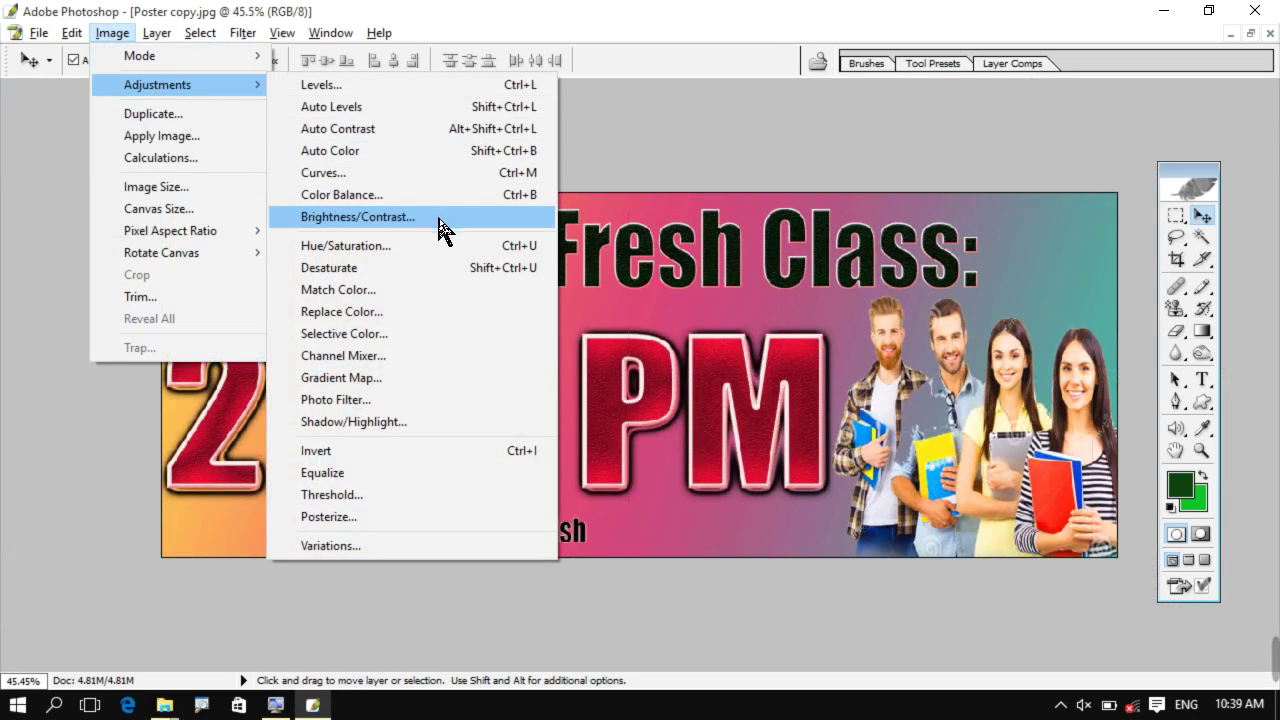
{"action": "left_click", "coordinate": [374, 196]}
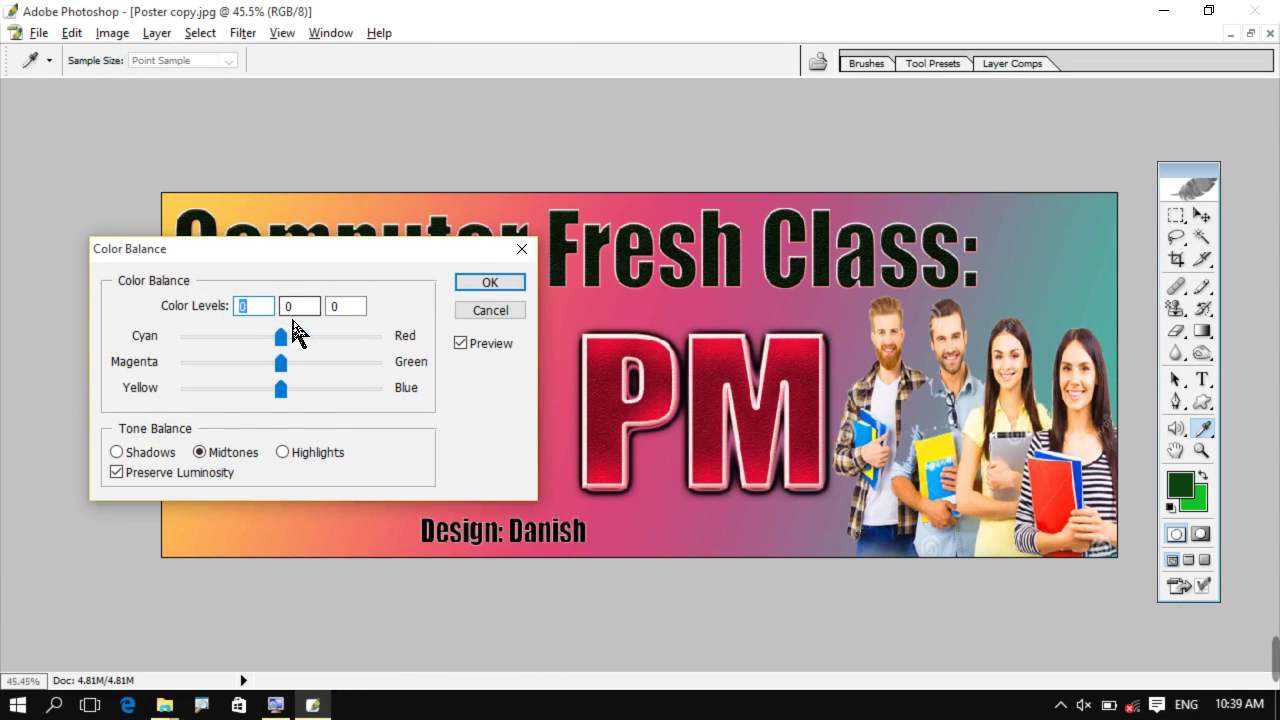
{"action": "mouse_move", "coordinate": [281, 337]}
{"action": "left_mouse_down"}
{"action": "mouse_move", "coordinate": [194, 340]}
{"action": "mouse_move", "coordinate": [375, 338]}
{"action": "mouse_move", "coordinate": [149, 334]}
{"action": "mouse_move", "coordinate": [170, 340]}
{"action": "left_mouse_up"}
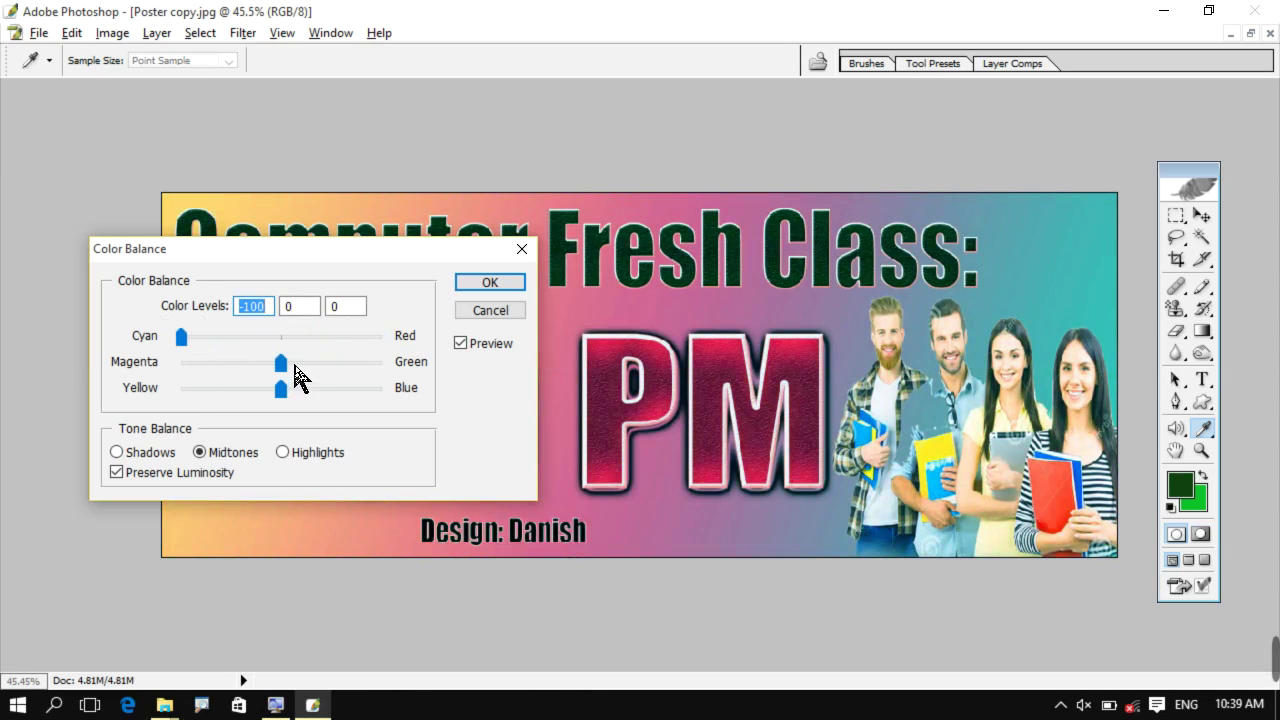
{"action": "left_click_drag", "start_coordinate": [283, 364], "coordinate": [436, 385]}
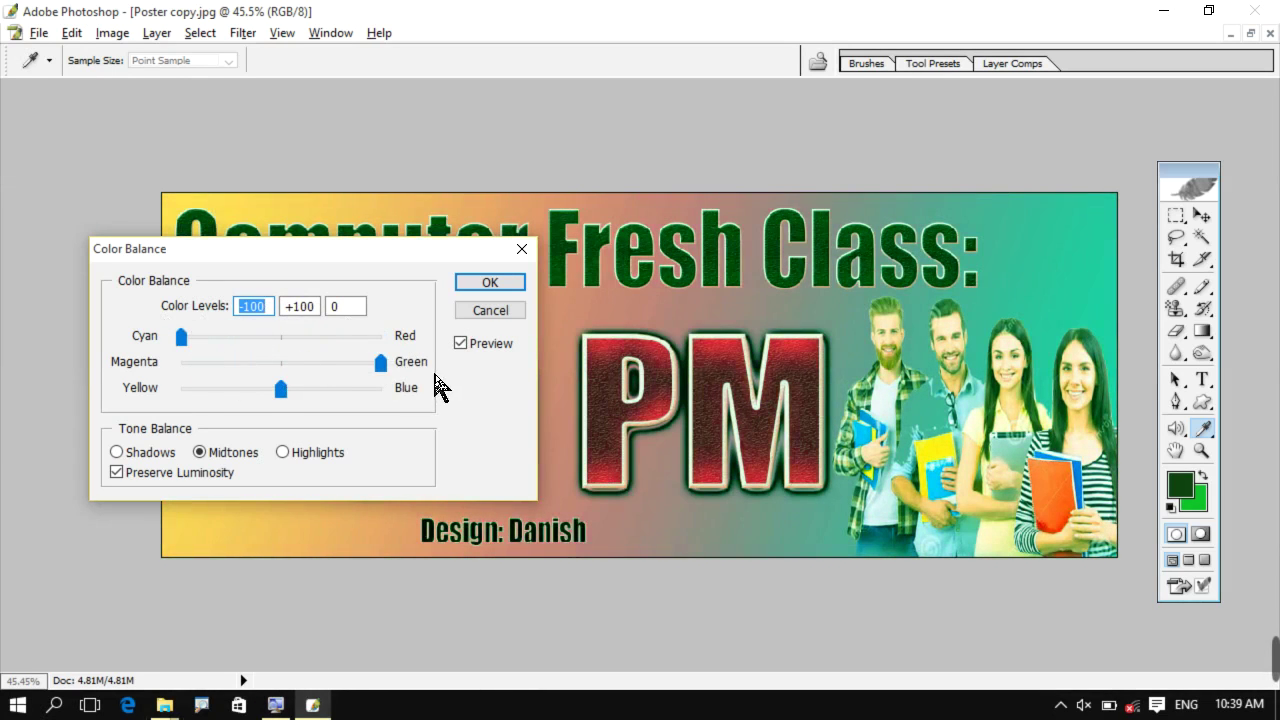
{"action": "mouse_move", "coordinate": [285, 392]}
{"action": "left_mouse_down"}
{"action": "mouse_move", "coordinate": [236, 400]}
{"action": "mouse_move", "coordinate": [463, 418]}
{"action": "mouse_move", "coordinate": [223, 395]}
{"action": "left_mouse_up"}
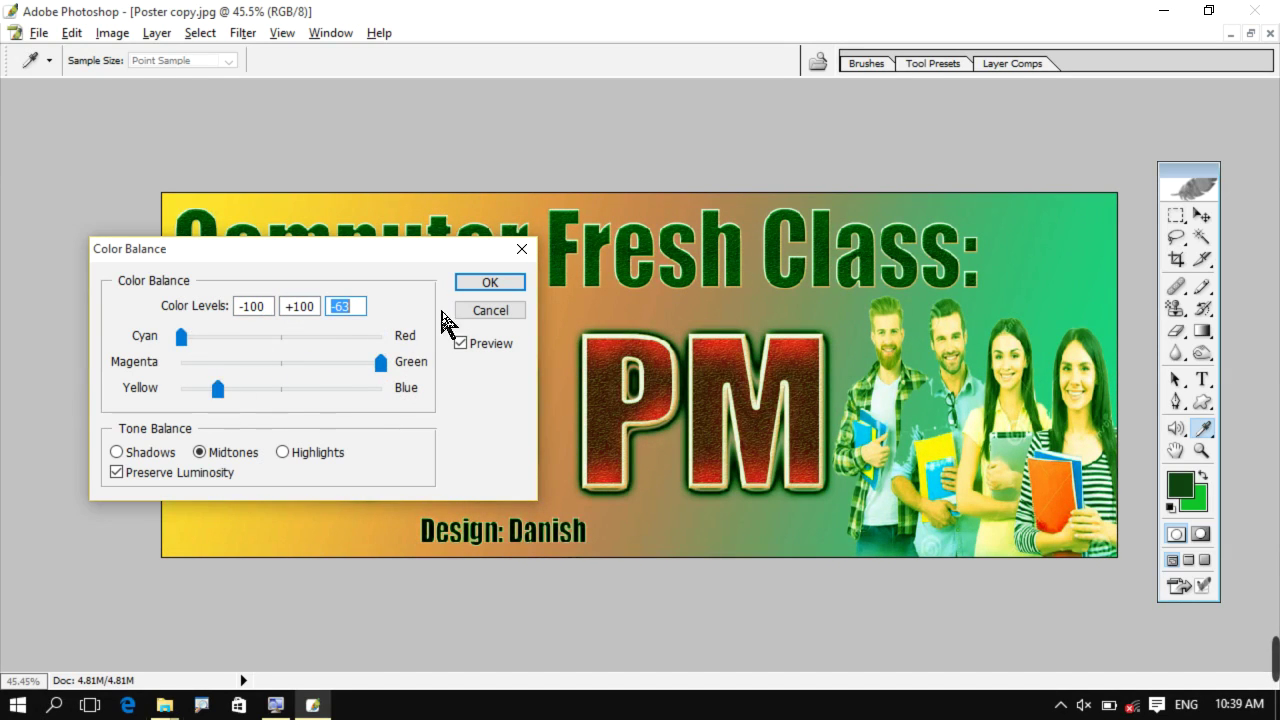
{"action": "left_click", "coordinate": [490, 282]}
{"action": "key", "text": "v"}
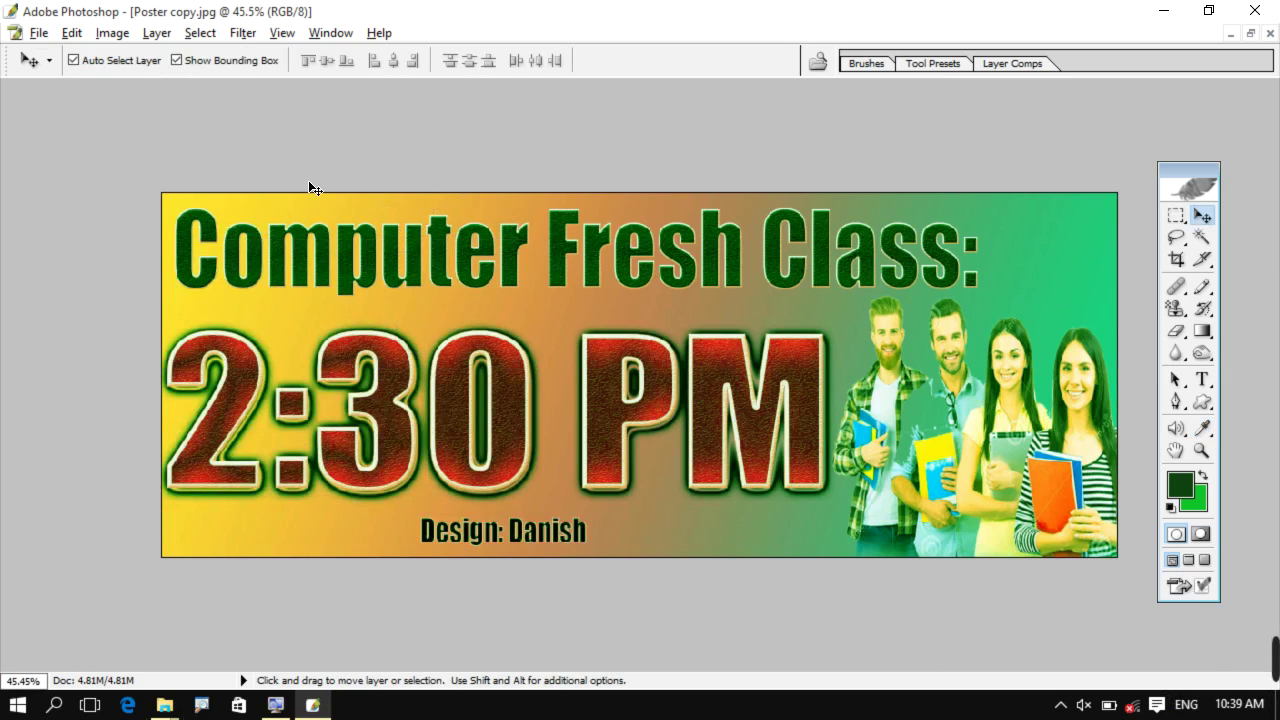
Quit Photoshop without saving the 2:30 PM banner and close the Explorer window.
{"action": "left_click", "coordinate": [121, 38]}
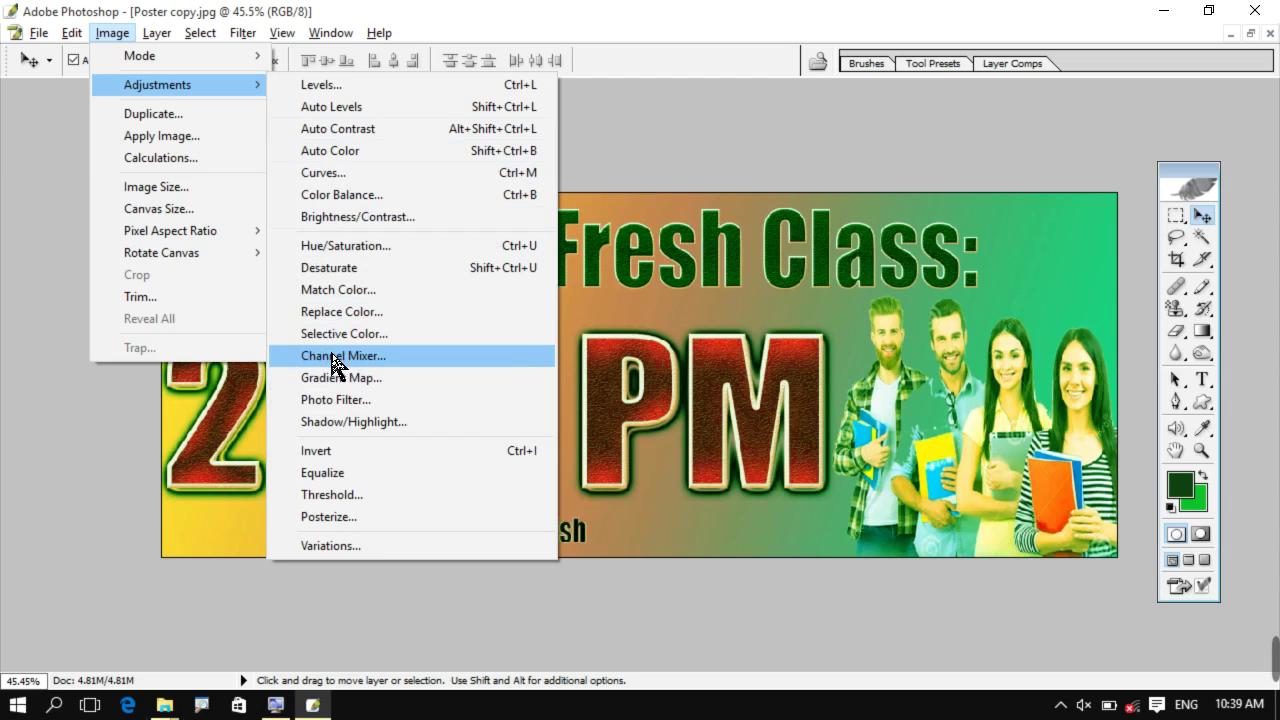
{"action": "left_click", "coordinate": [870, 135]}
{"action": "left_click", "coordinate": [1256, 10]}
{"action": "left_click", "coordinate": [682, 285]}
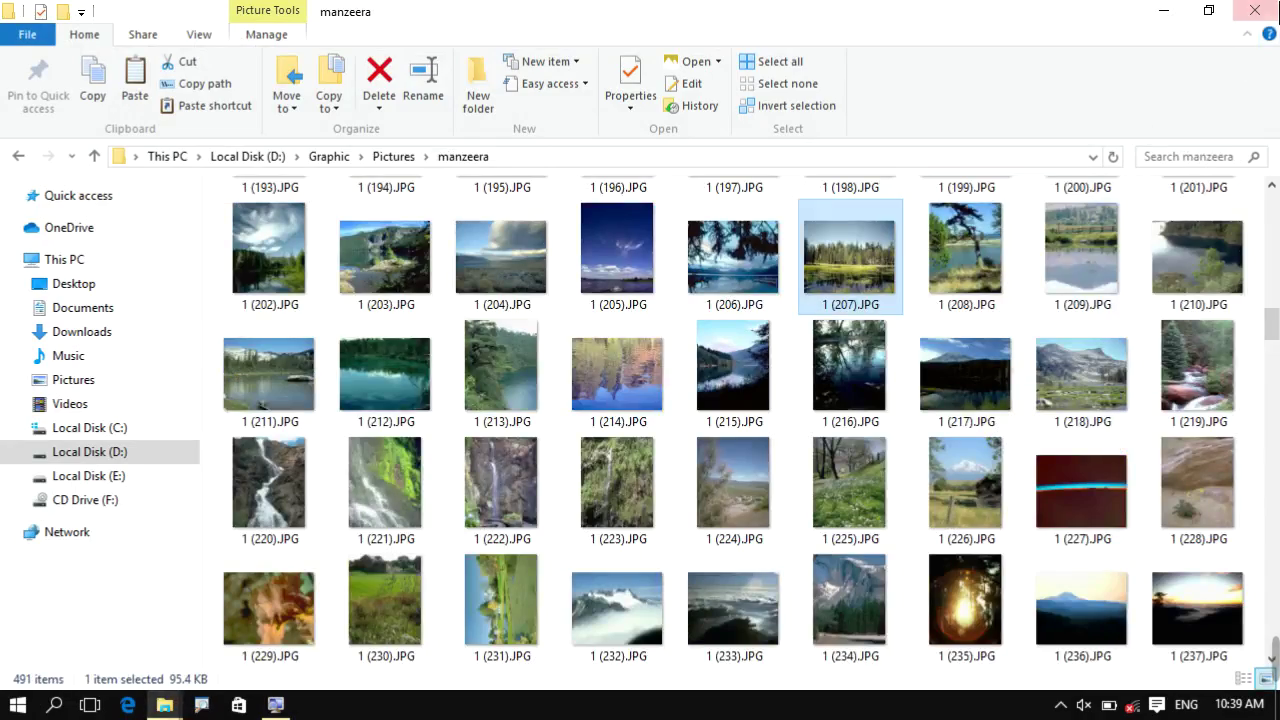
{"action": "left_click", "coordinate": [1255, 10]}
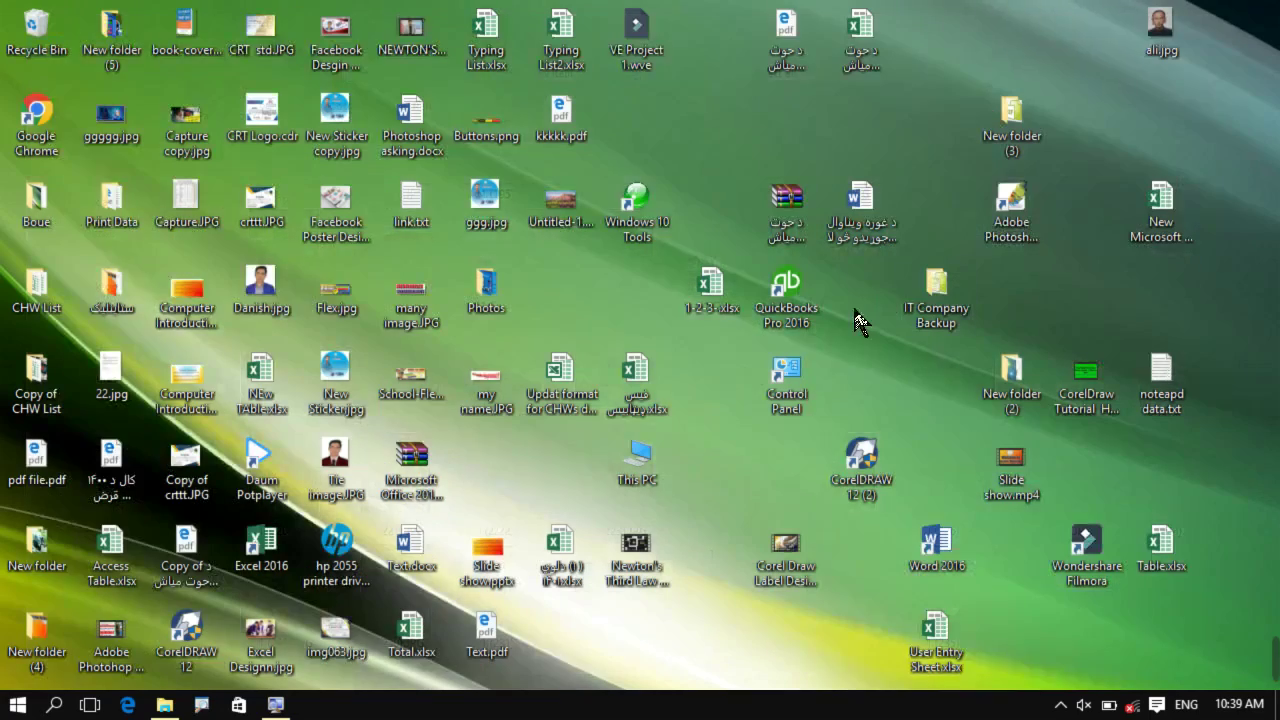